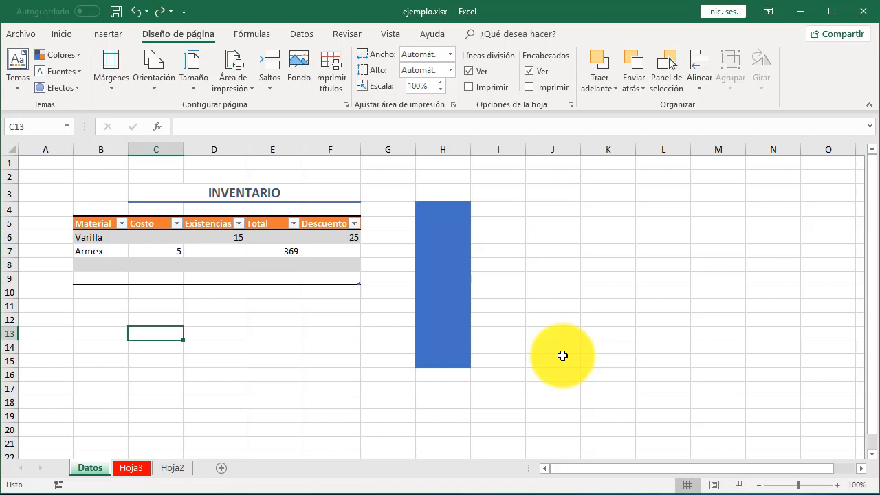
Examine the gallery of workbook themes and the theme colours offered for cell fill and font.
{"action": "left_click", "coordinate": [60, 35]}
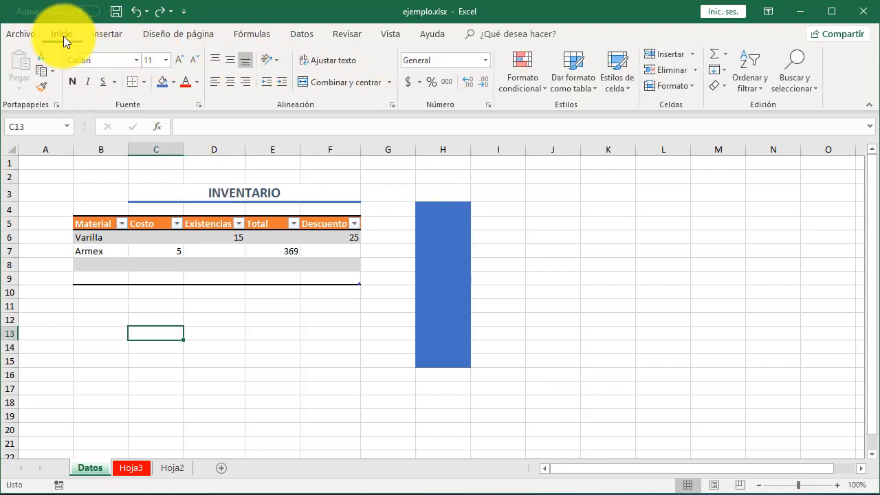
{"action": "left_click", "coordinate": [176, 33]}
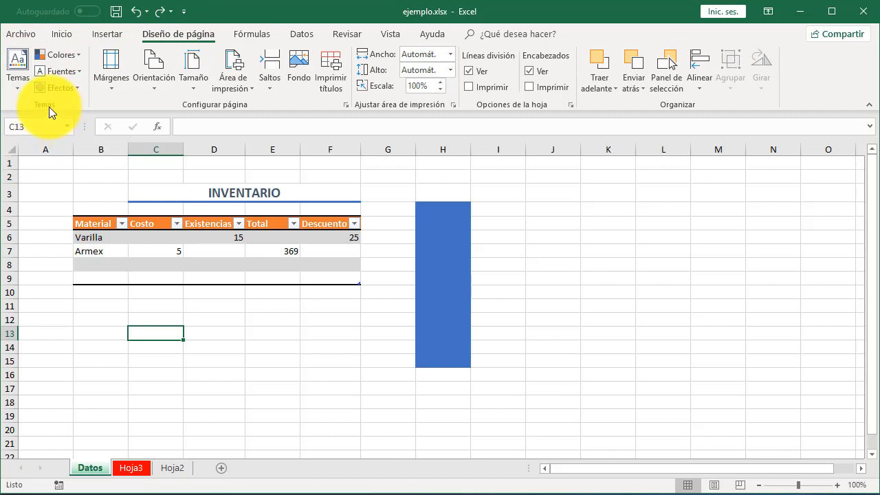
{"action": "left_click", "coordinate": [16, 93]}
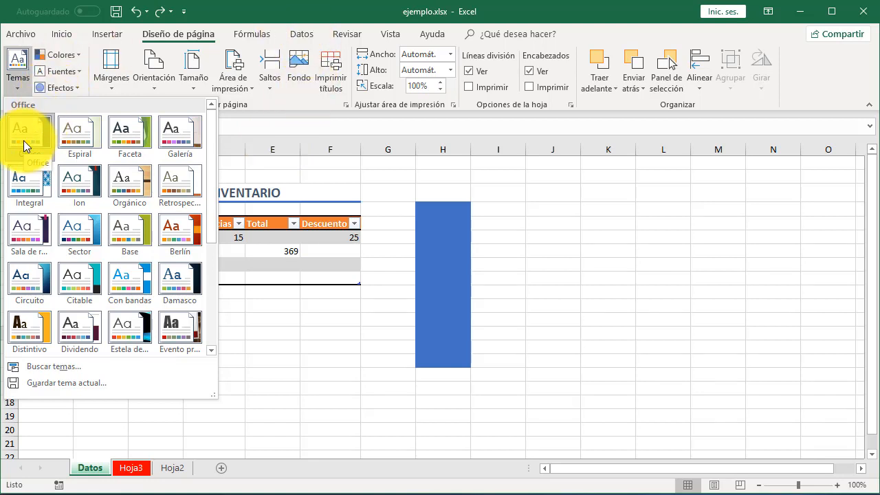
{"action": "left_click", "coordinate": [454, 166]}
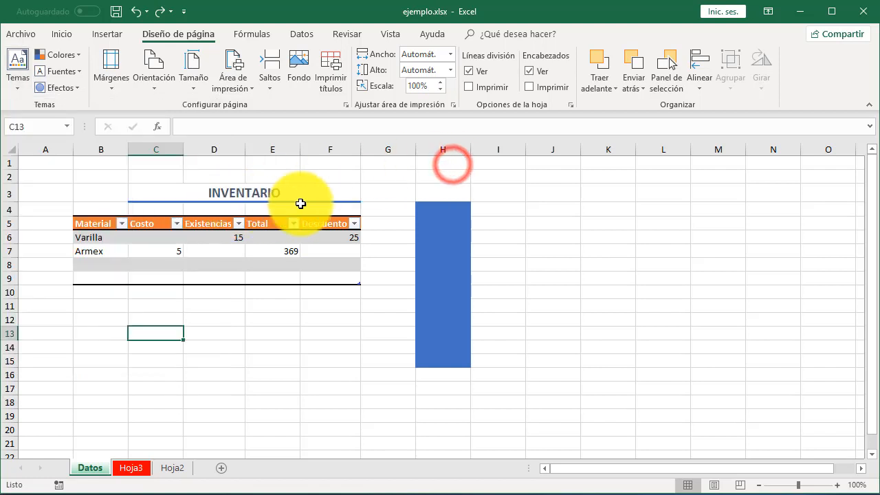
{"action": "left_click", "coordinate": [61, 33]}
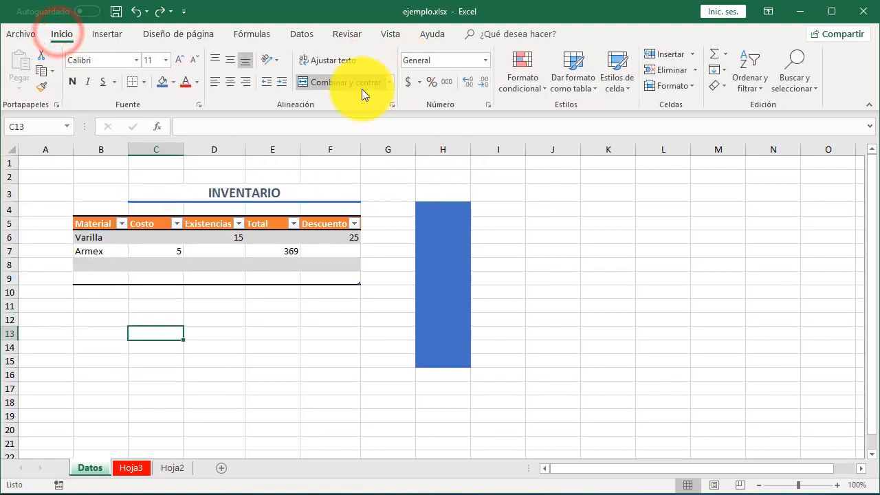
{"action": "left_click", "coordinate": [174, 81]}
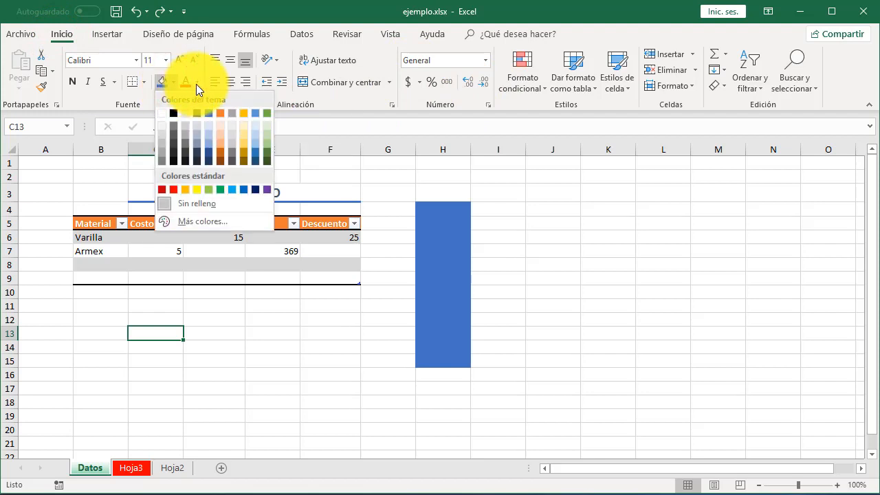
{"action": "left_click", "coordinate": [196, 82]}
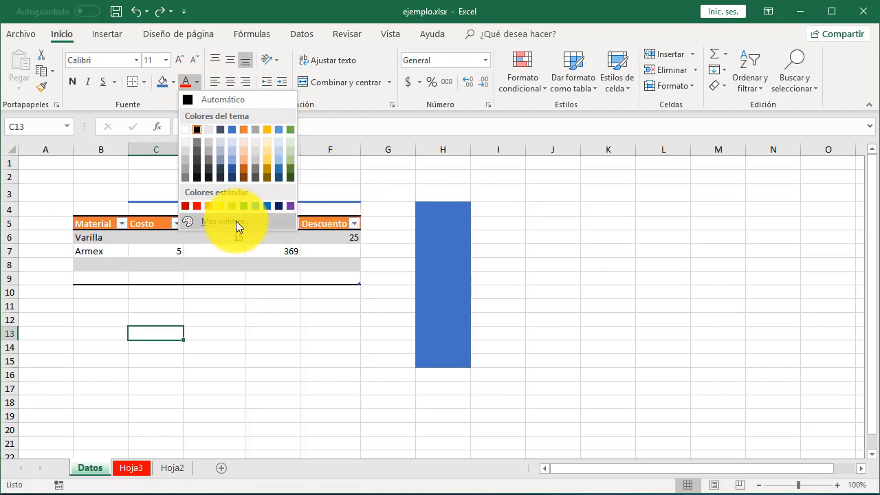
{"action": "left_click", "coordinate": [304, 382]}
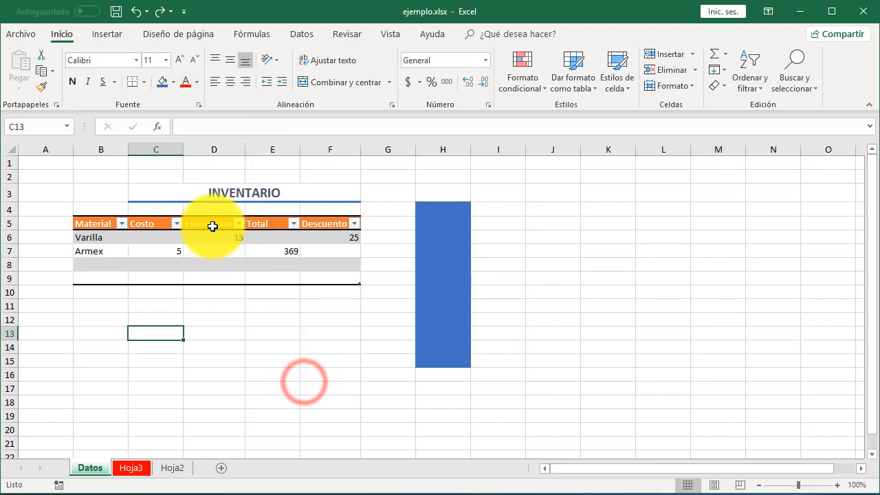
Browse the available workbook themes and apply the Ion theme.
{"action": "left_click", "coordinate": [152, 37]}
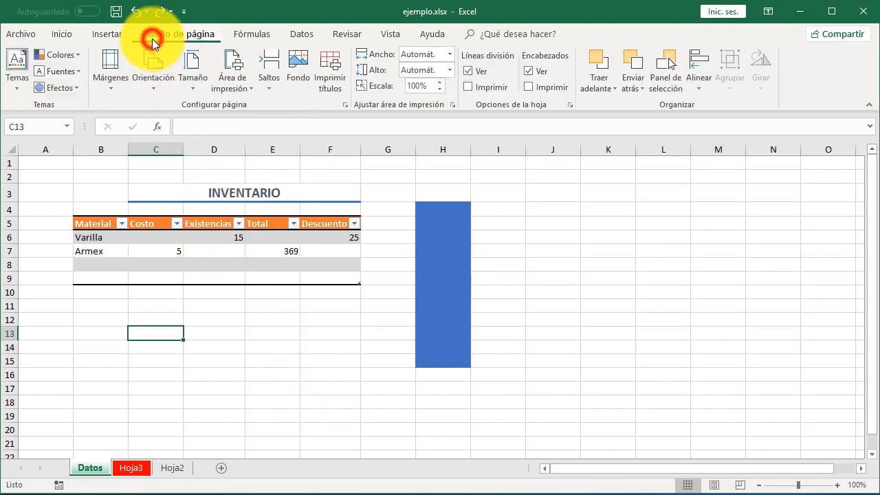
{"action": "left_click", "coordinate": [20, 90]}
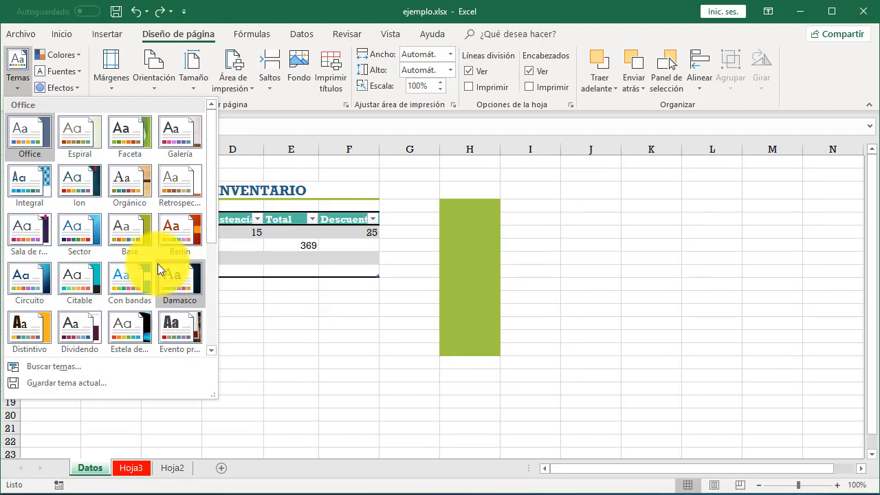
{"action": "scroll", "coordinate": [158, 263], "scroll_direction": "down", "scroll_amount": 3}
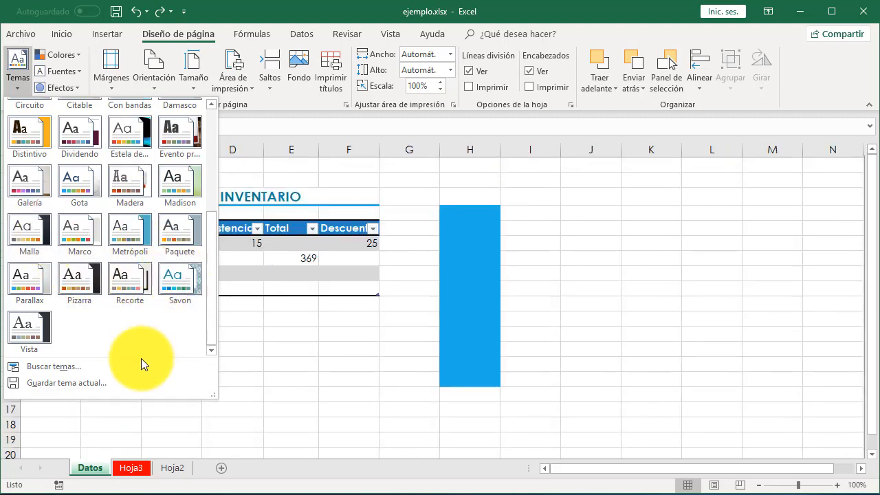
{"action": "scroll", "coordinate": [134, 291], "scroll_direction": "up", "scroll_amount": 4}
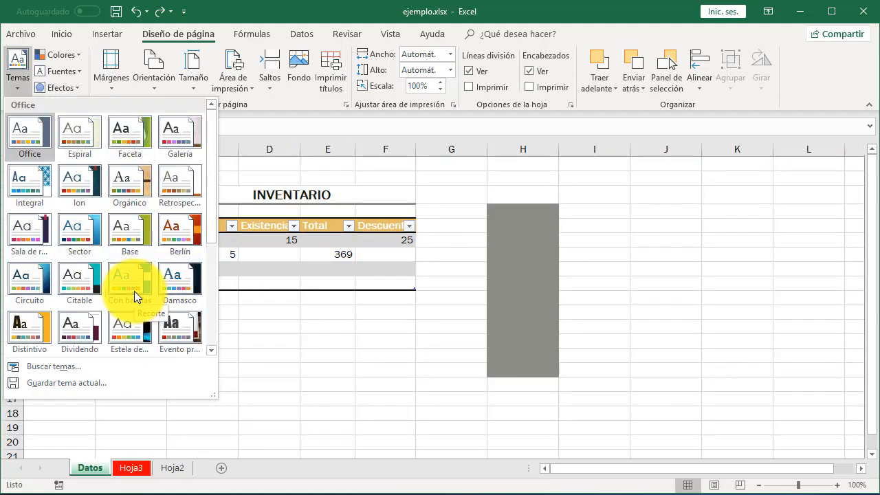
{"action": "scroll", "coordinate": [134, 291], "scroll_direction": "down", "scroll_amount": 4}
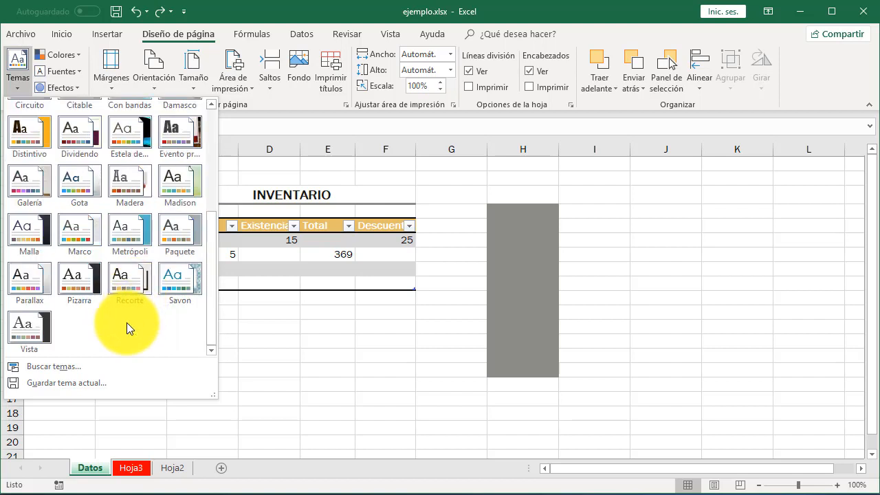
{"action": "scroll", "coordinate": [127, 322], "scroll_direction": "up", "scroll_amount": 4}
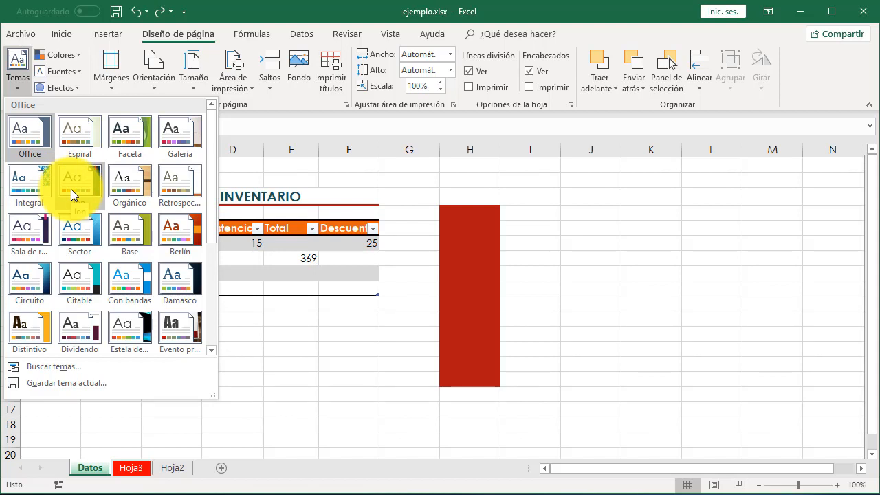
{"action": "left_click", "coordinate": [71, 189]}
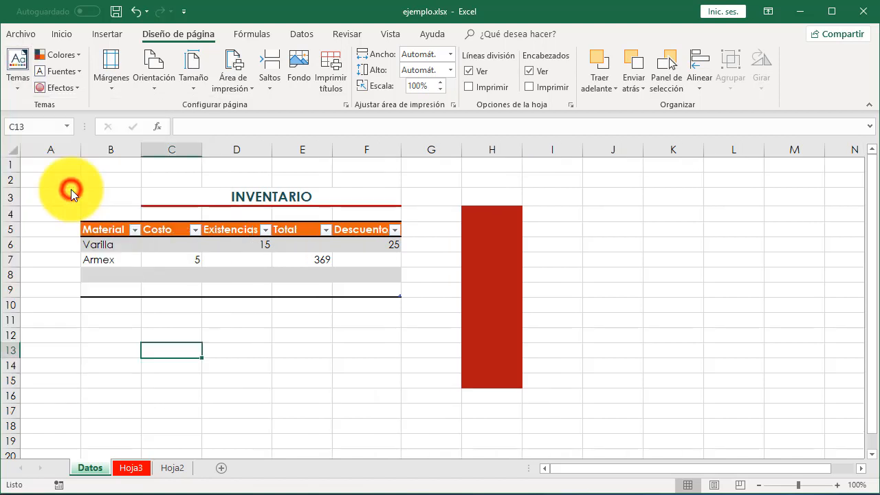
Examine the colour sets and font sets available for customising the workbook's theme.
{"action": "left_click", "coordinate": [75, 54]}
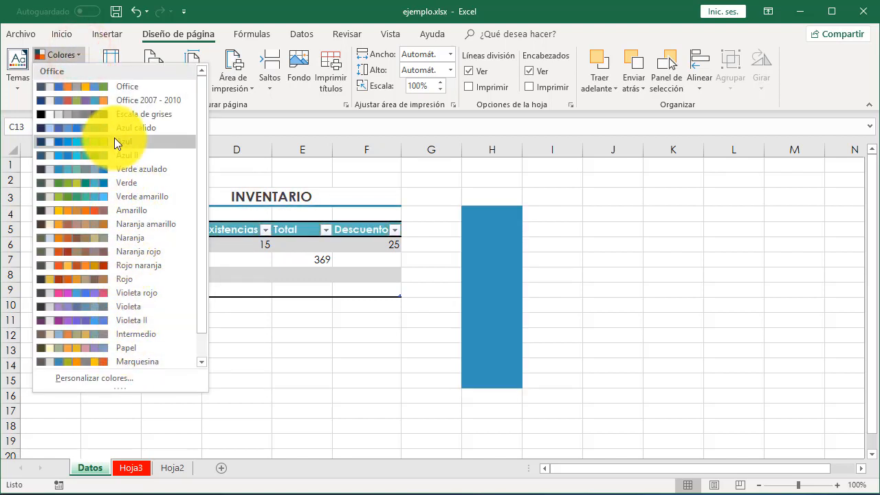
{"action": "scroll", "coordinate": [115, 151], "scroll_direction": "down", "scroll_amount": 1}
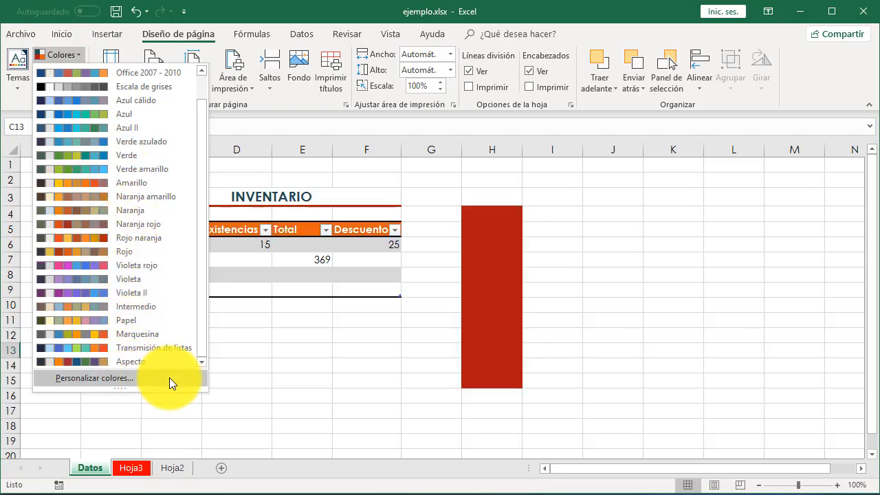
{"action": "left_click", "coordinate": [276, 343]}
{"action": "left_click", "coordinate": [79, 72]}
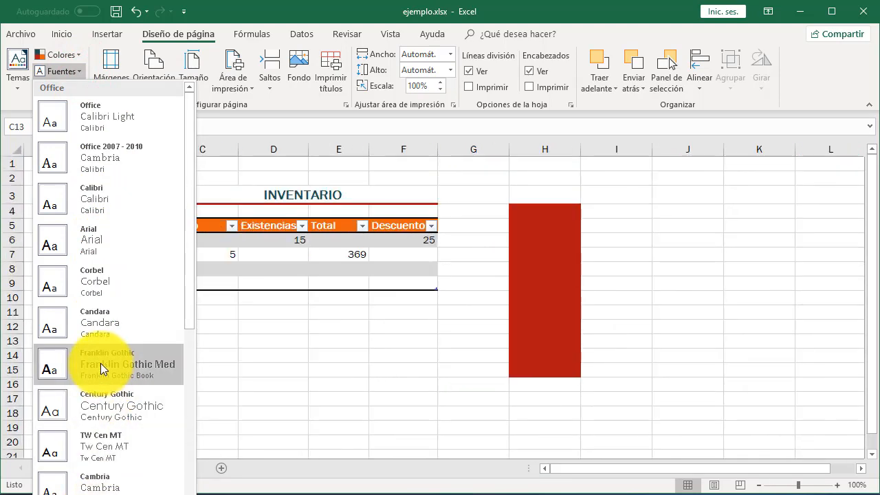
{"action": "scroll", "coordinate": [101, 363], "scroll_direction": "down", "scroll_amount": 5}
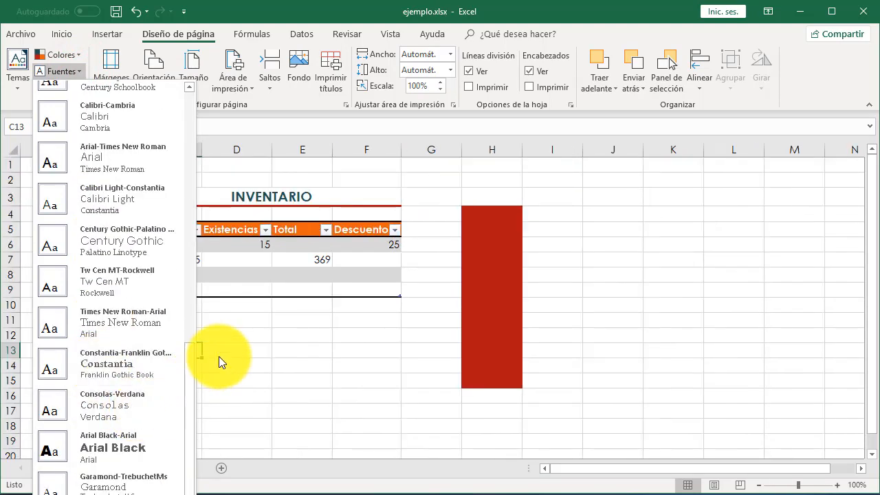
{"action": "left_click", "coordinate": [236, 348]}
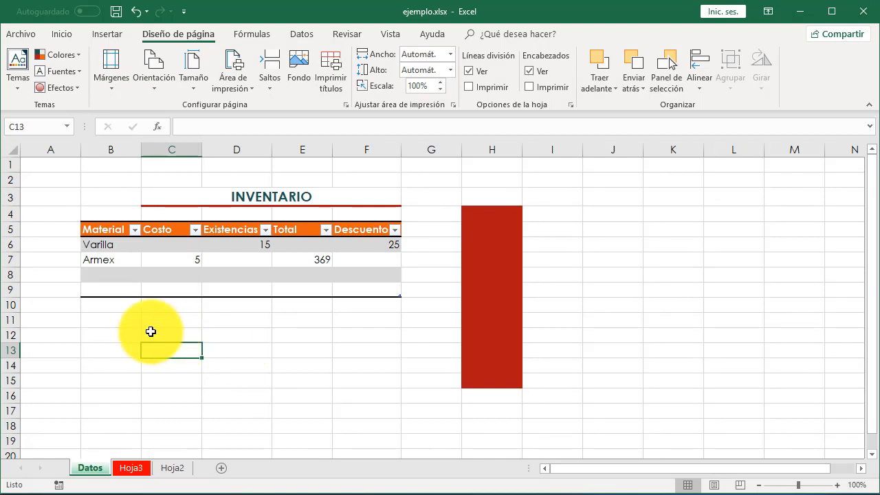
{"action": "left_click", "coordinate": [114, 323]}
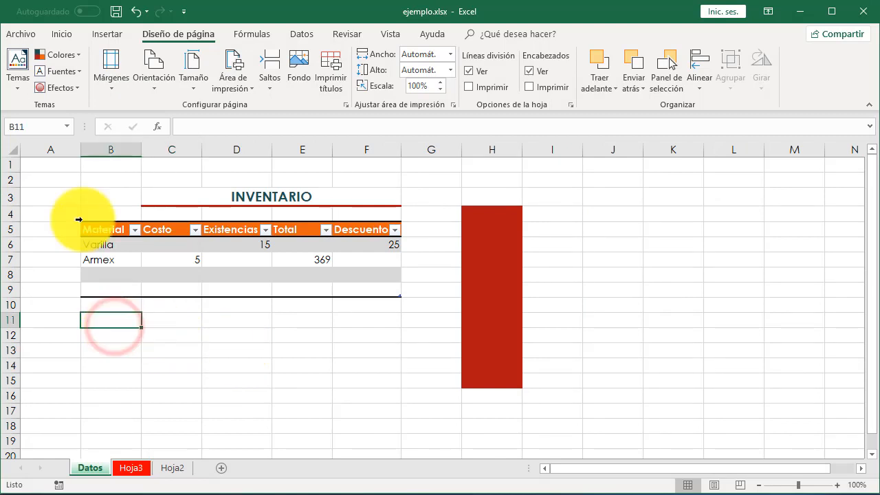
{"action": "left_click", "coordinate": [75, 68]}
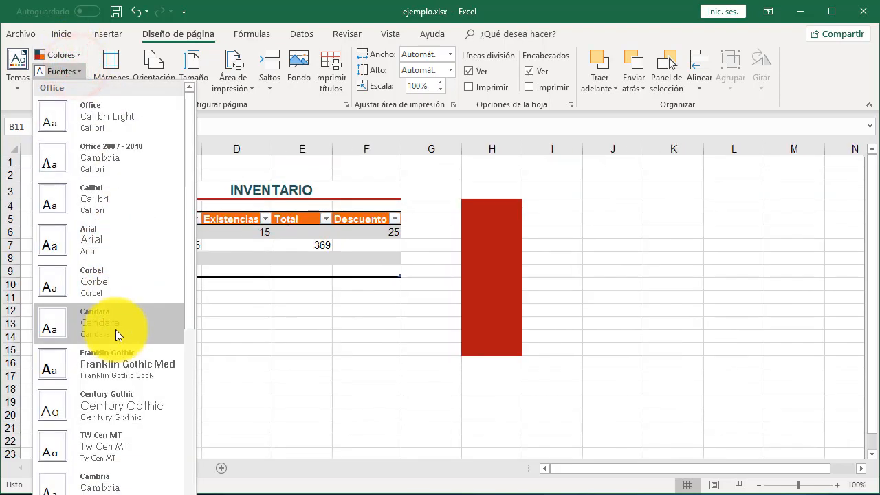
{"action": "left_click", "coordinate": [78, 55]}
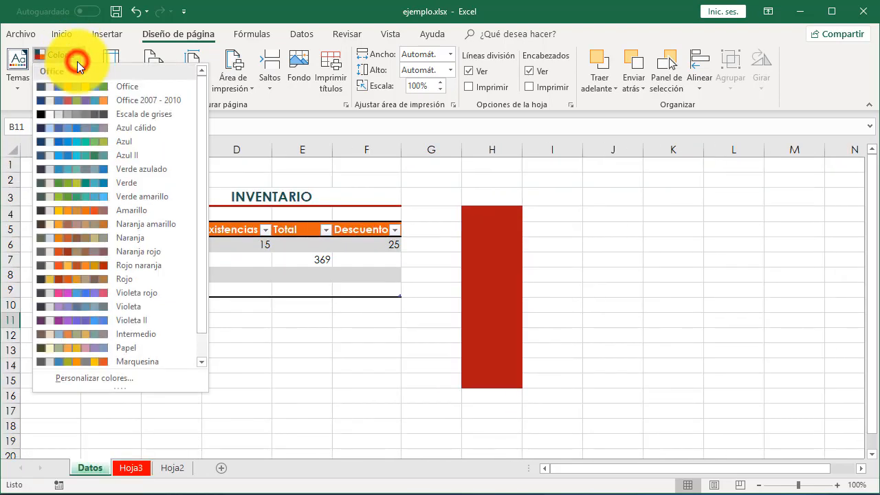
{"action": "left_click", "coordinate": [252, 336]}
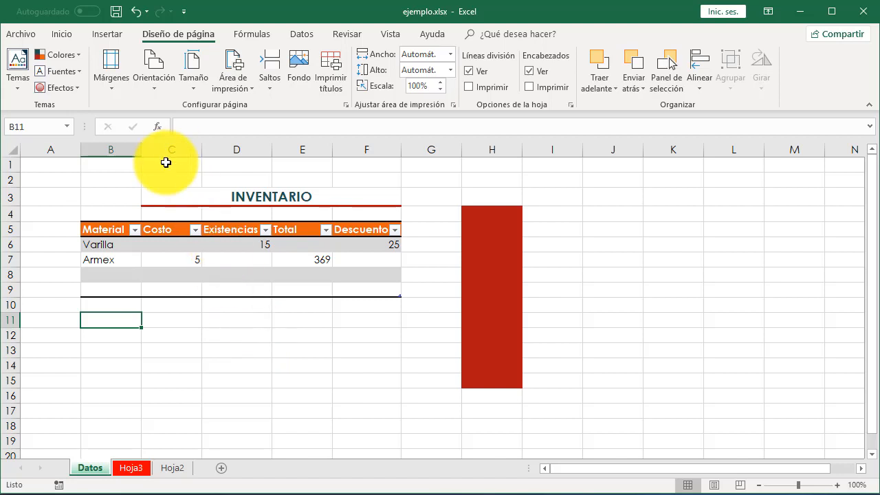
Reapply the Ion theme to the workbook.
{"action": "left_click", "coordinate": [17, 82]}
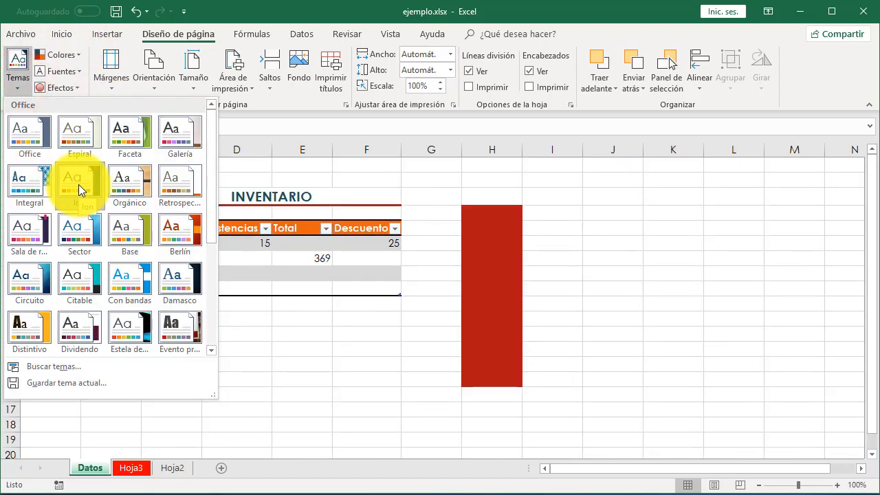
{"action": "left_click", "coordinate": [78, 184]}
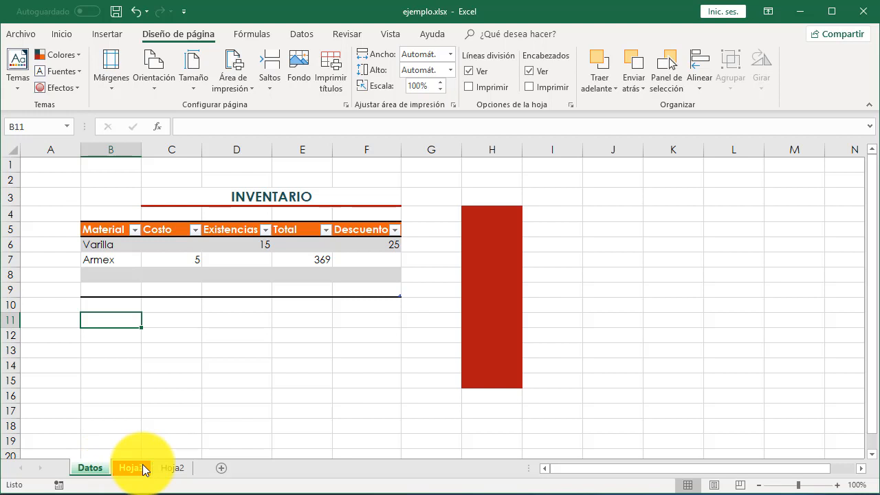
Add four blank worksheets, one directly after Datos and three after Hoja2.
{"action": "left_click", "coordinate": [223, 469]}
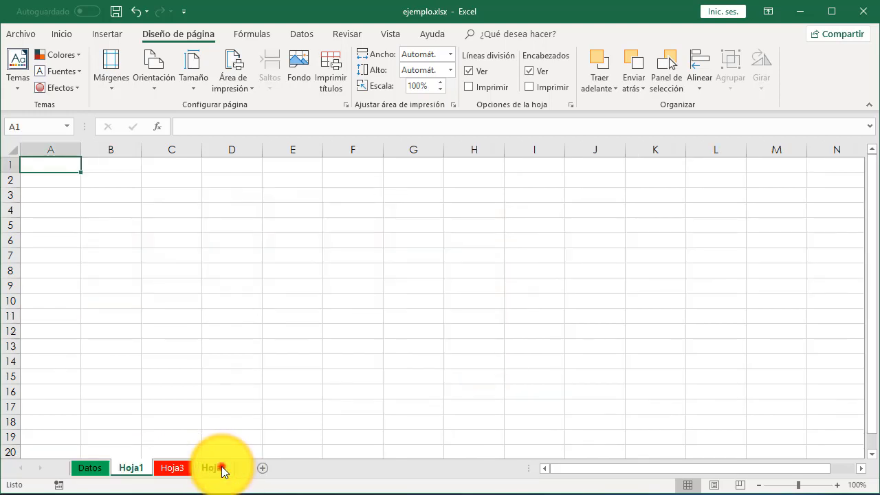
{"action": "left_click", "coordinate": [218, 468]}
{"action": "left_click", "coordinate": [262, 468]}
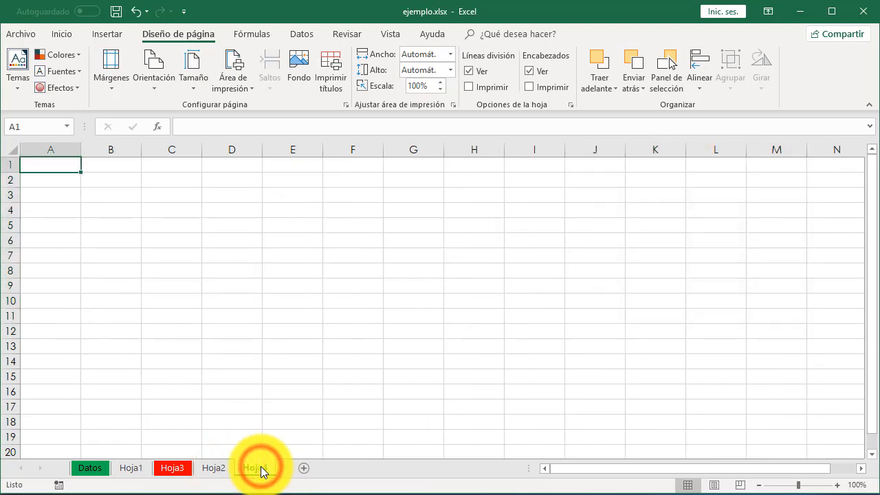
{"action": "left_click", "coordinate": [311, 471]}
{"action": "left_click", "coordinate": [344, 468]}
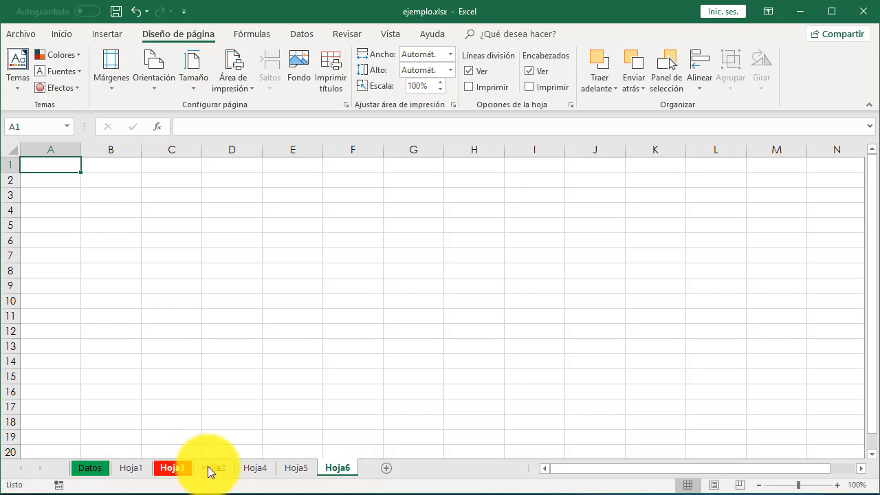
Delete the Hoja4 worksheet and insert a new blank worksheet before Hoja5.
{"action": "right_click", "coordinate": [260, 473]}
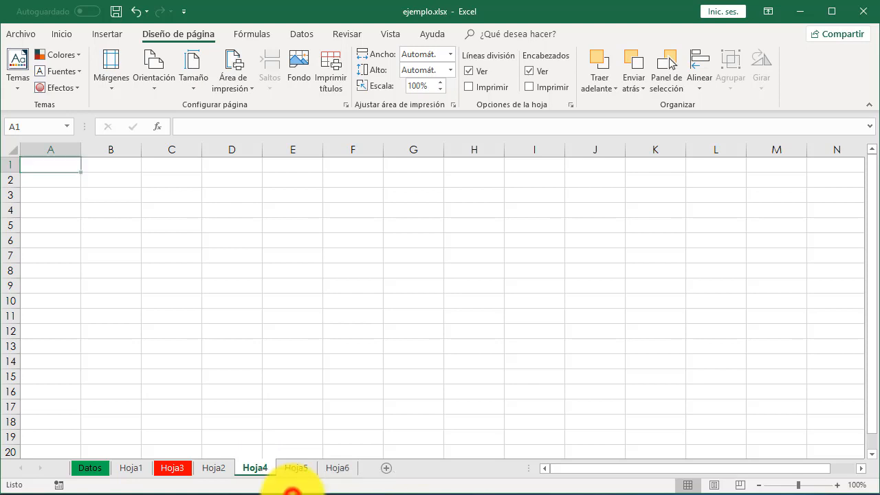
{"action": "right_click", "coordinate": [255, 469]}
{"action": "left_click", "coordinate": [268, 476]}
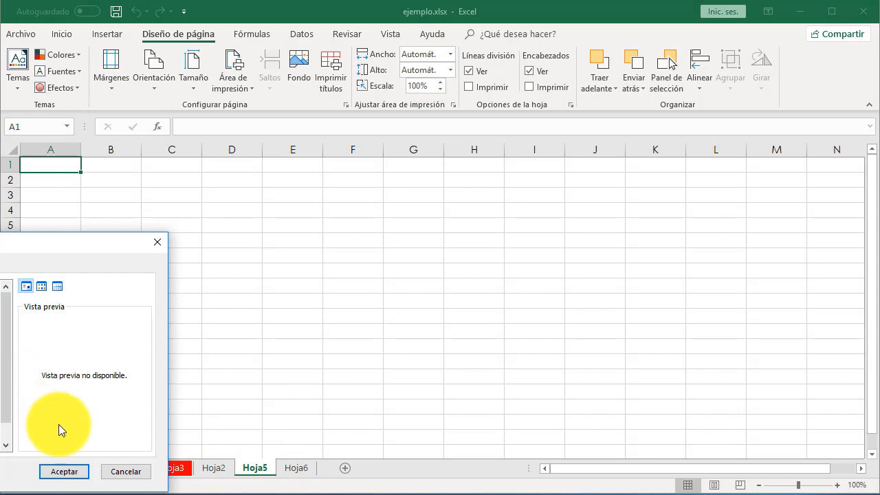
{"action": "left_click", "coordinate": [60, 472]}
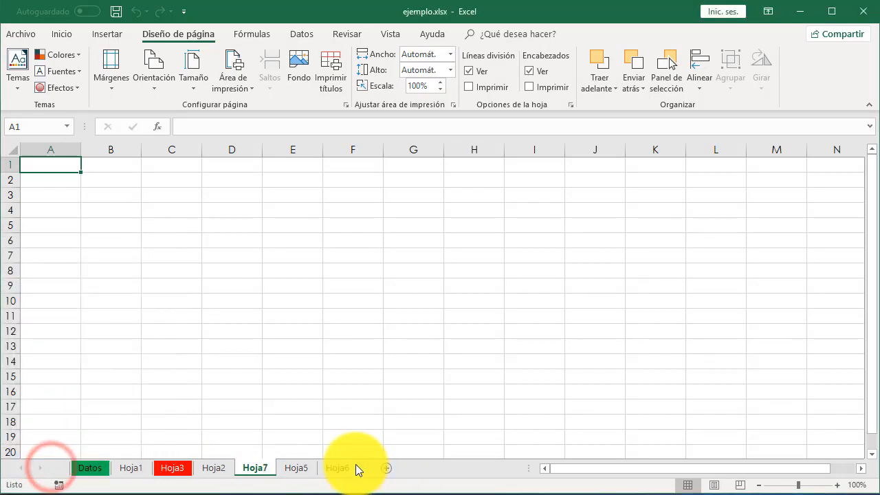
Delete the Hoja7 worksheet and move Hoja5 between Hoja1 and Hoja3.
{"action": "right_click", "coordinate": [266, 472]}
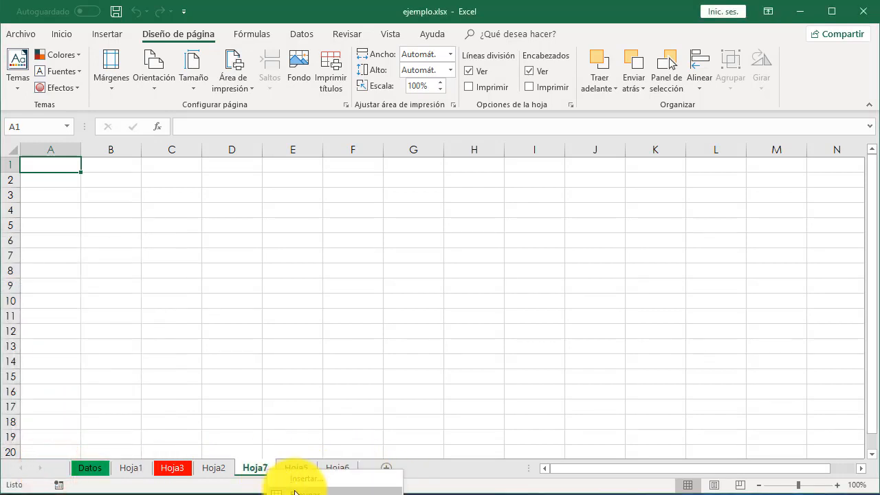
{"action": "left_click", "coordinate": [294, 489]}
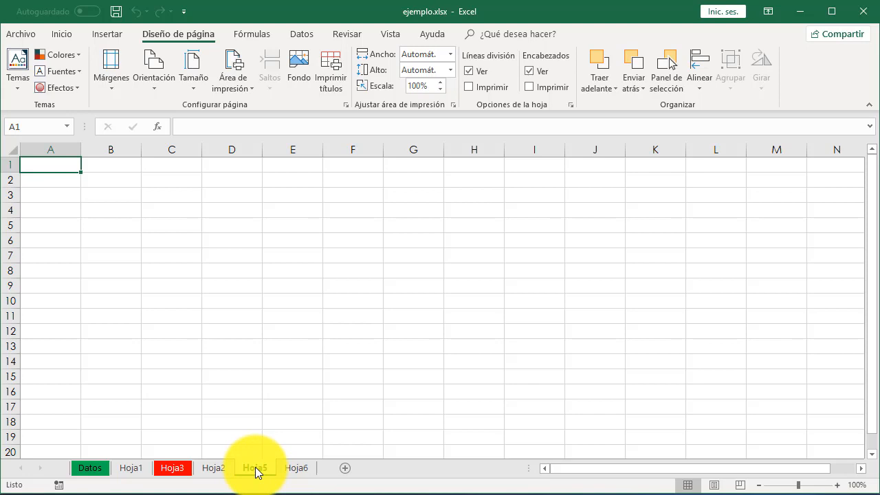
{"action": "left_click_drag", "start_coordinate": [256, 472], "coordinate": [155, 476]}
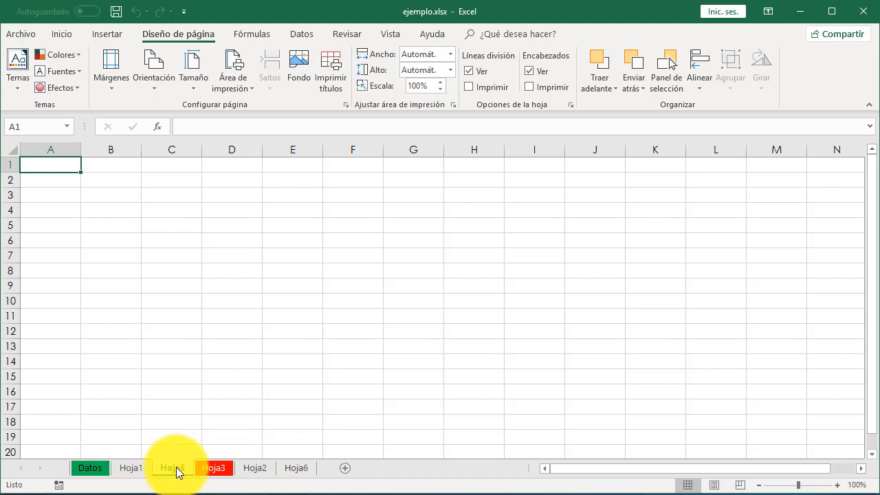
Move the Hoja3 worksheet before Hoja5 within ejemplo.xlsx using Move or Copy.
{"action": "right_click", "coordinate": [224, 470]}
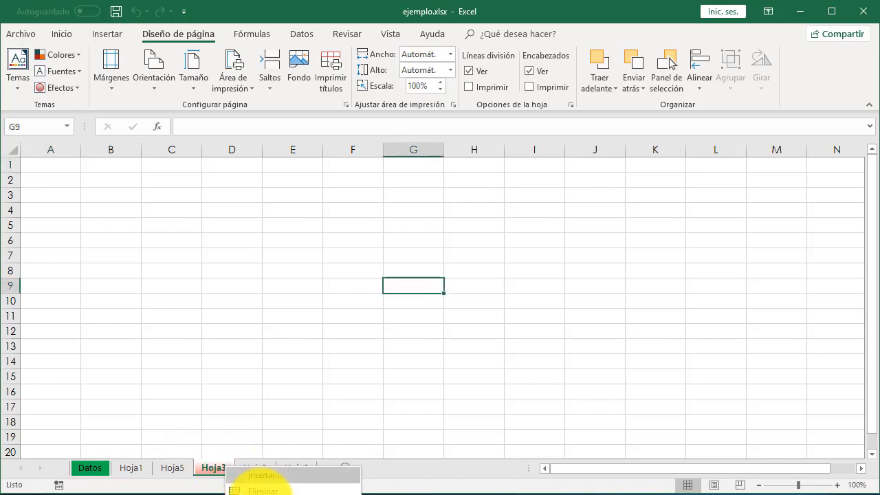
{"action": "left_click", "coordinate": [270, 494]}
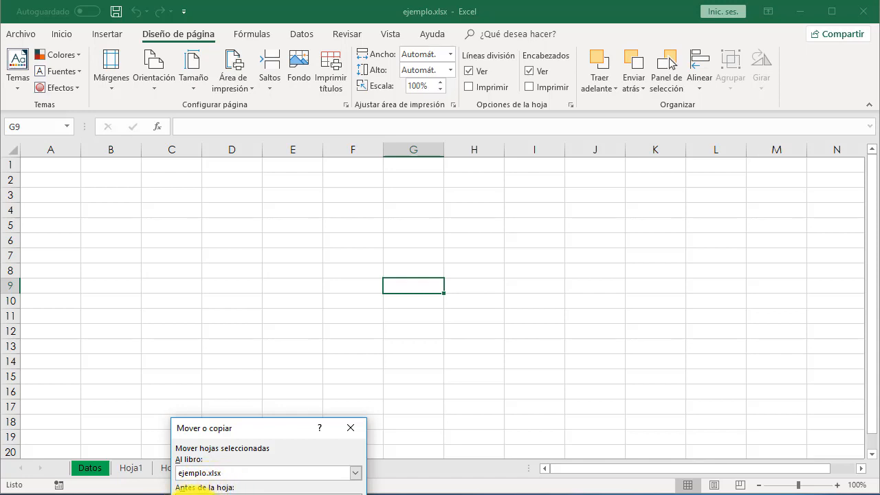
{"action": "key", "text": "Return"}
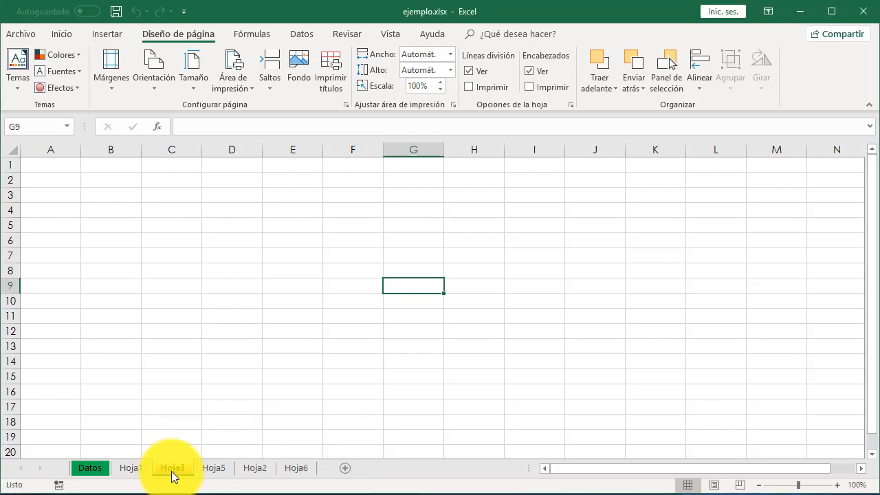
Move the Hoja5 worksheet from ejemplo.xlsx to the Libro1 workbook, placing it before Hoja1.
{"action": "right_click", "coordinate": [211, 472]}
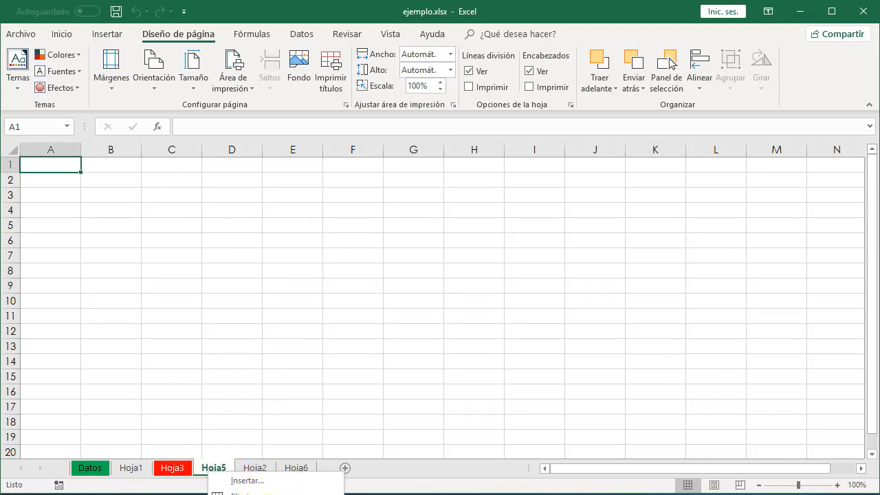
{"action": "left_click", "coordinate": [267, 494]}
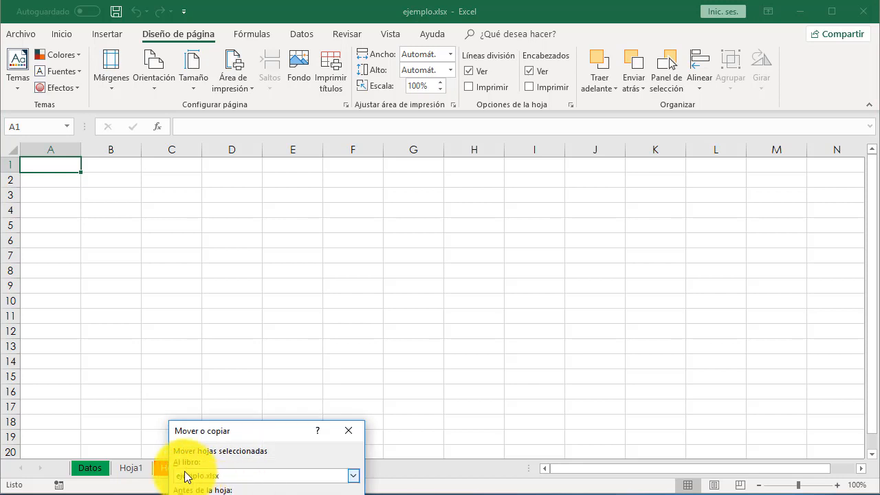
{"action": "left_click", "coordinate": [194, 476]}
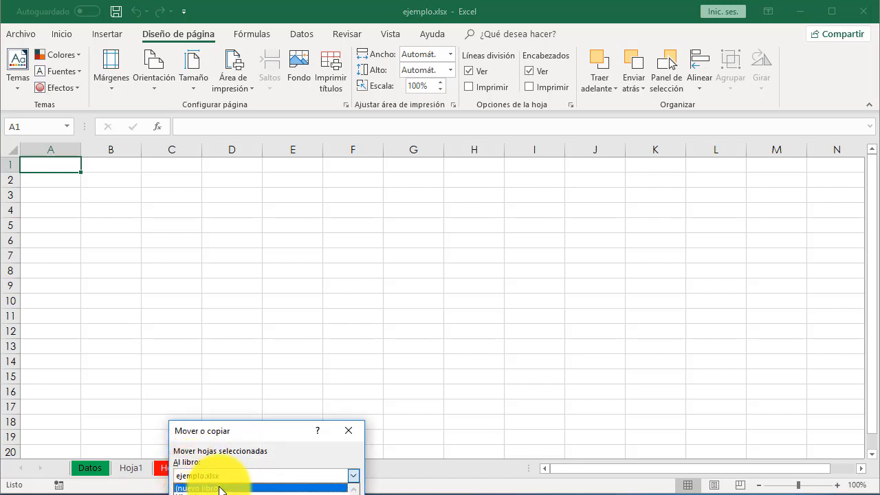
{"action": "left_click", "coordinate": [207, 493]}
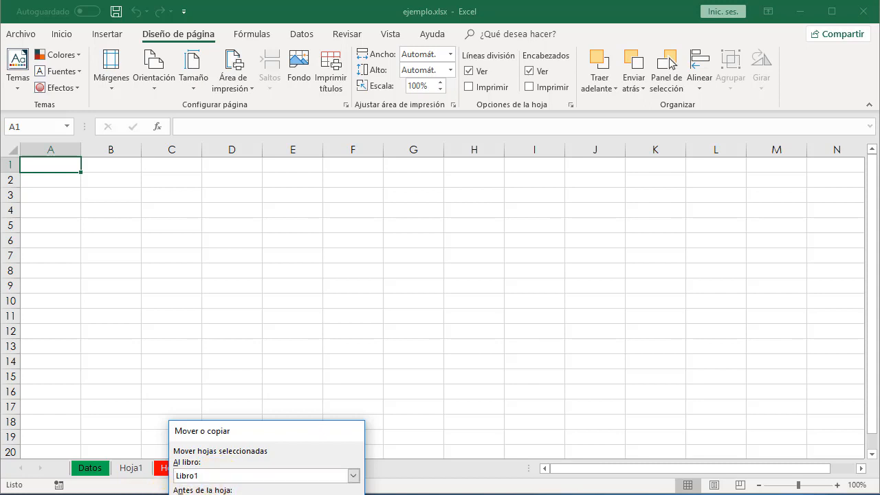
{"action": "key", "text": "Return"}
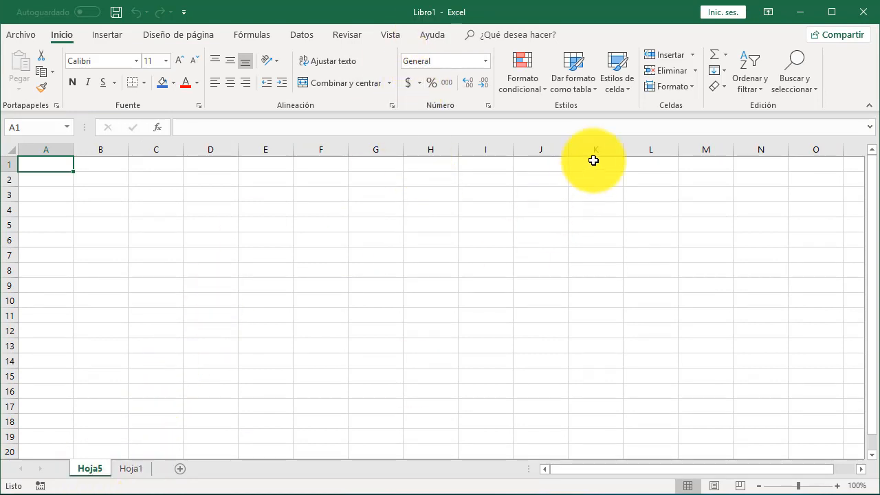
Switch from Libro1 back to the ejemplo.xlsx workbook and display the Datos worksheet.
{"action": "left_click", "coordinate": [390, 35]}
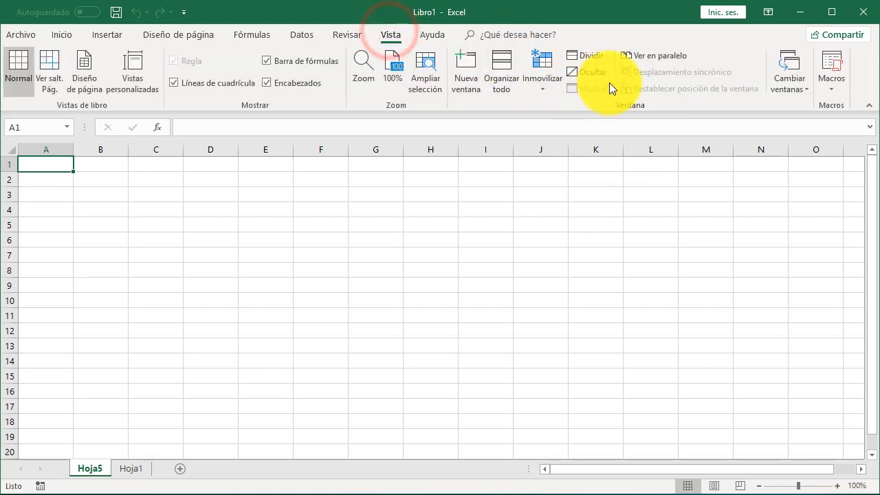
{"action": "left_click", "coordinate": [772, 85]}
{"action": "left_click", "coordinate": [801, 108]}
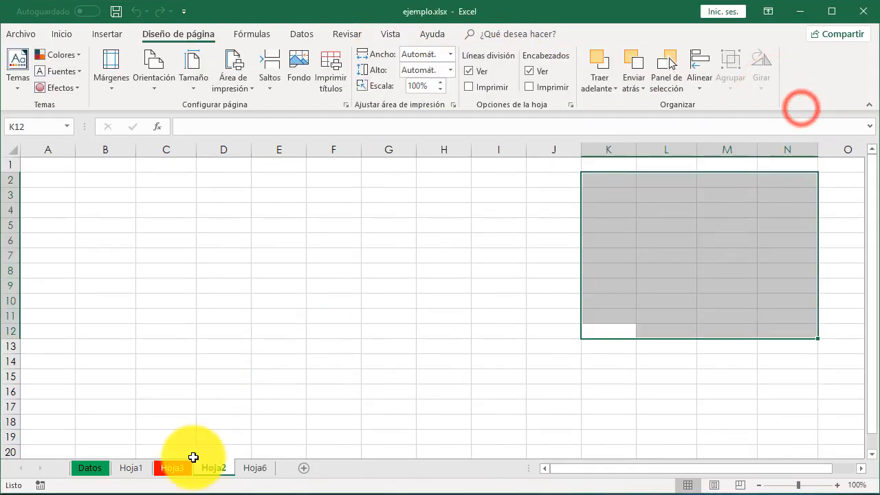
{"action": "left_click", "coordinate": [101, 468]}
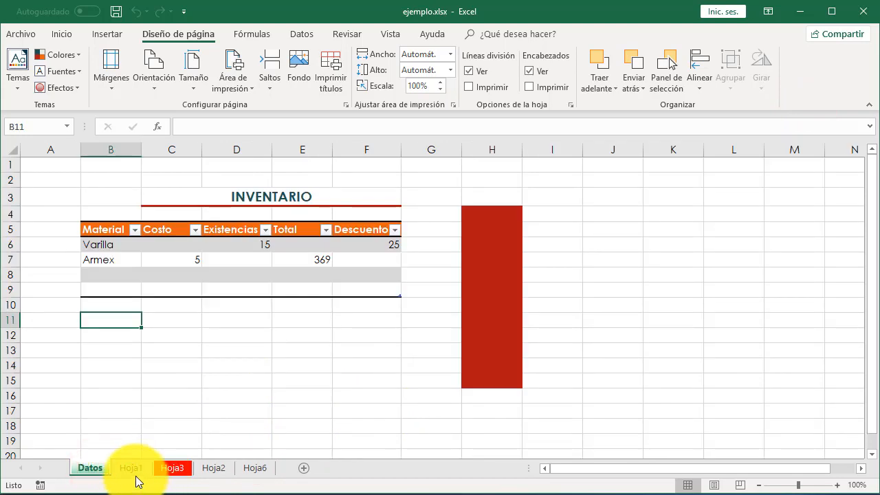
Rename the Hoja1 worksheet as Conteo.
{"action": "right_click", "coordinate": [131, 473]}
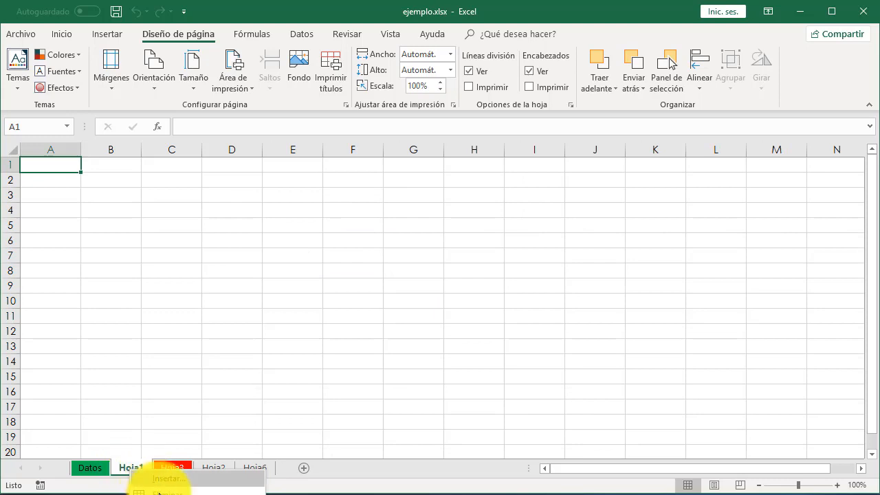
{"action": "left_click", "coordinate": [200, 492]}
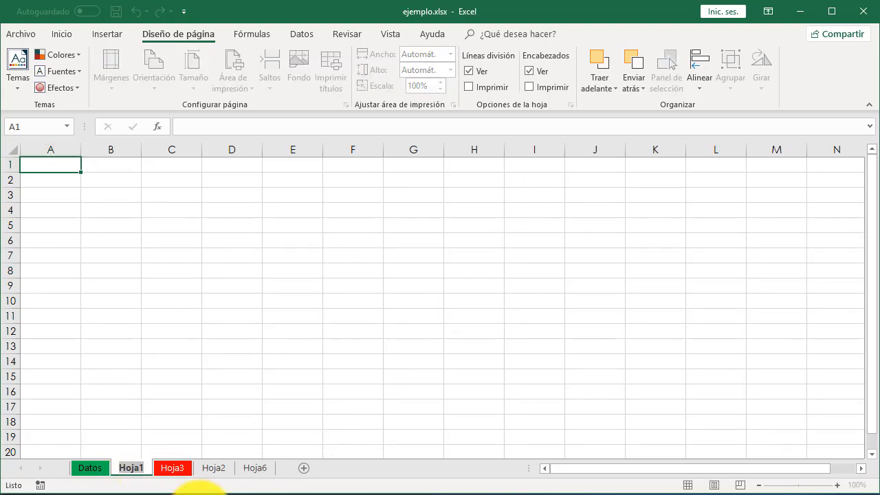
{"action": "type", "text": "Conteo"}
{"action": "key", "text": "Return"}
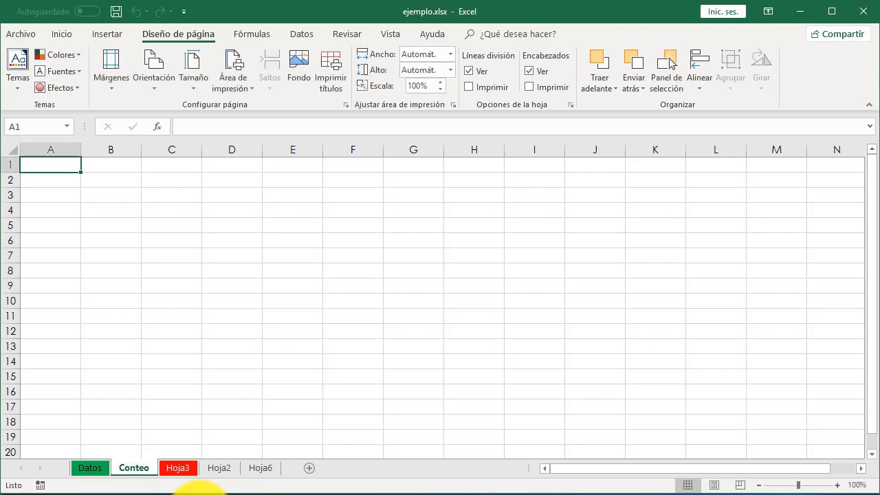
Color the Conteo worksheet's tab purple and switch to the Hoja6 worksheet.
{"action": "right_click", "coordinate": [131, 471]}
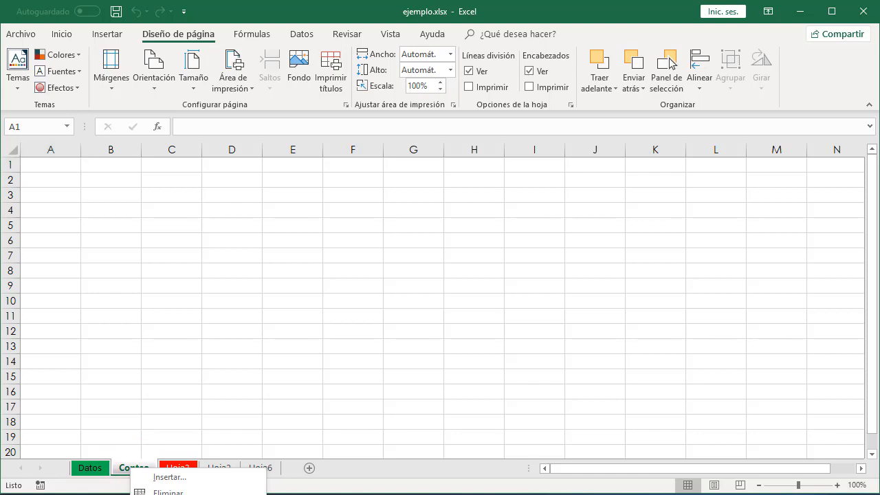
{"action": "left_click", "coordinate": [363, 481]}
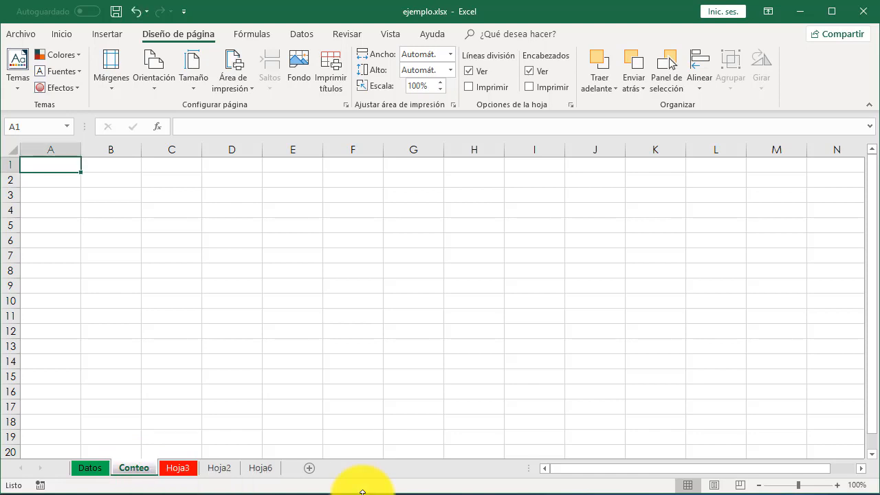
{"action": "left_click", "coordinate": [266, 469]}
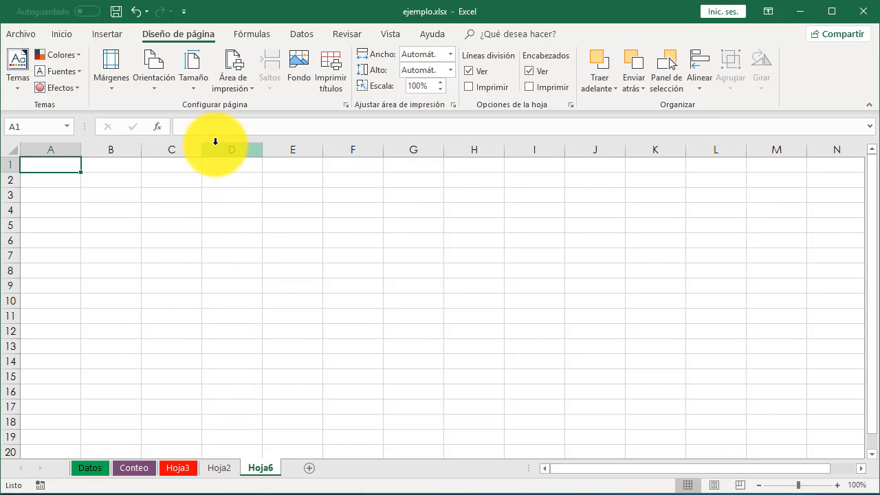
On the Datos worksheet, insert a column before Total and a row above row 8.
{"action": "left_click", "coordinate": [96, 470]}
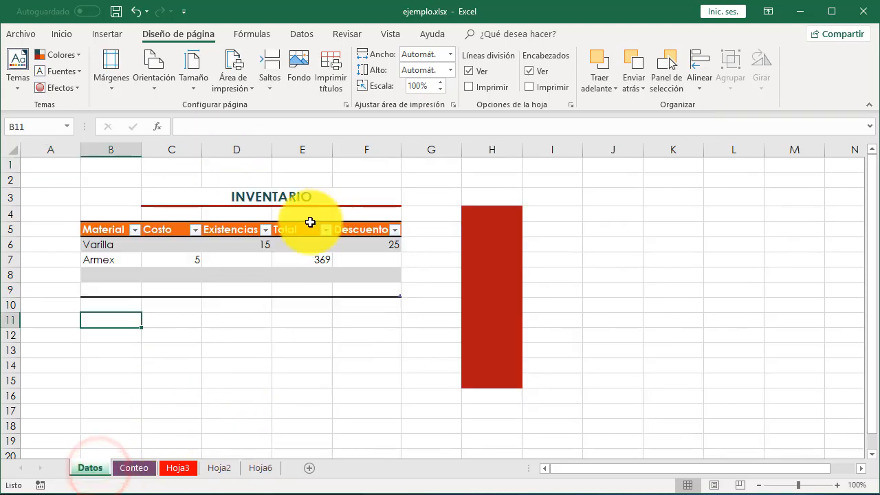
{"action": "right_click", "coordinate": [301, 145]}
{"action": "left_click", "coordinate": [344, 247]}
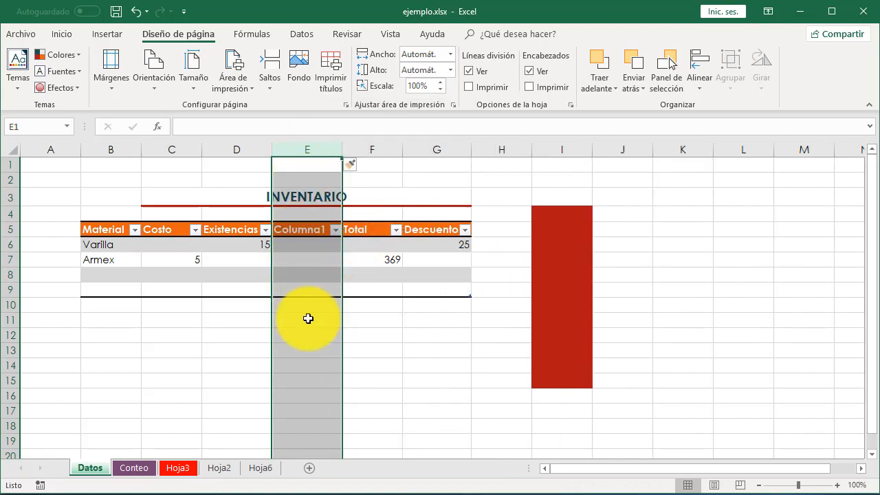
{"action": "right_click", "coordinate": [10, 274]}
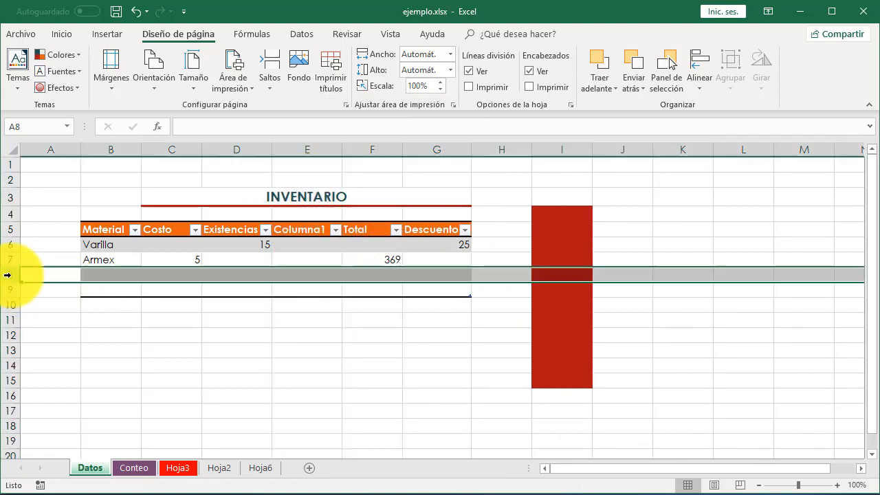
{"action": "left_click", "coordinate": [73, 368]}
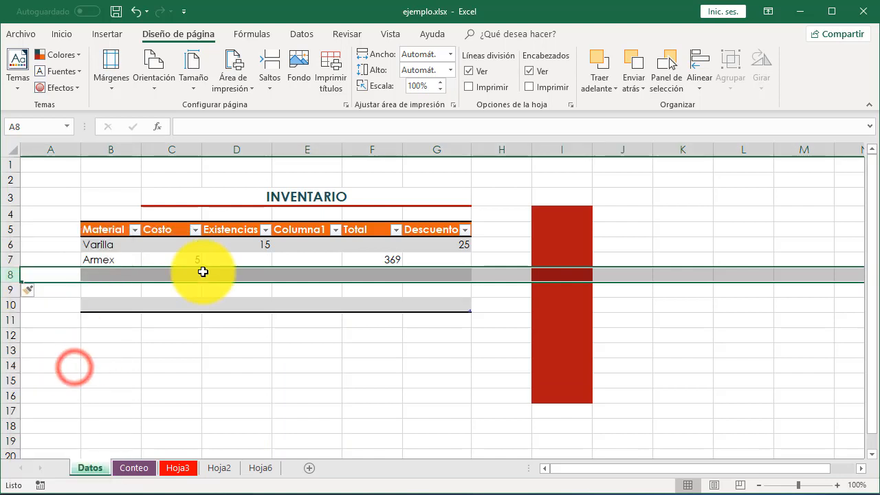
Insert another sheet column at column E and another sheet row at row 9 of the Datos worksheet.
{"action": "left_click", "coordinate": [324, 150]}
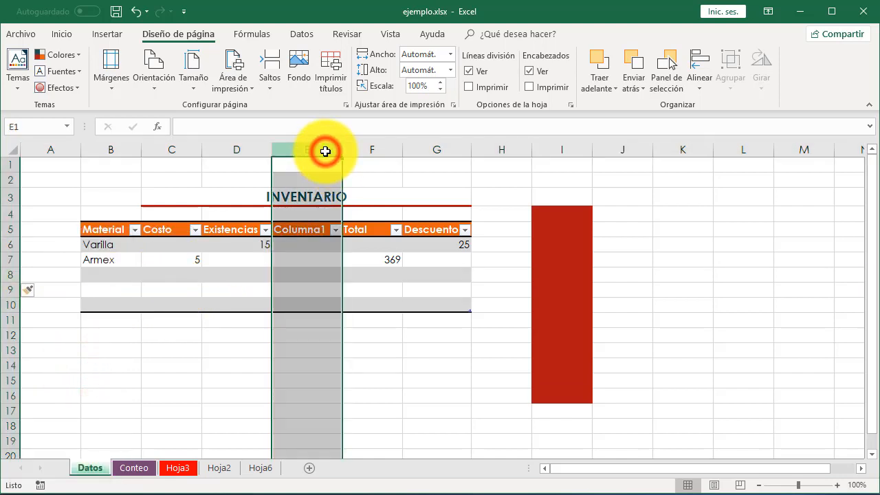
{"action": "left_click", "coordinate": [63, 33]}
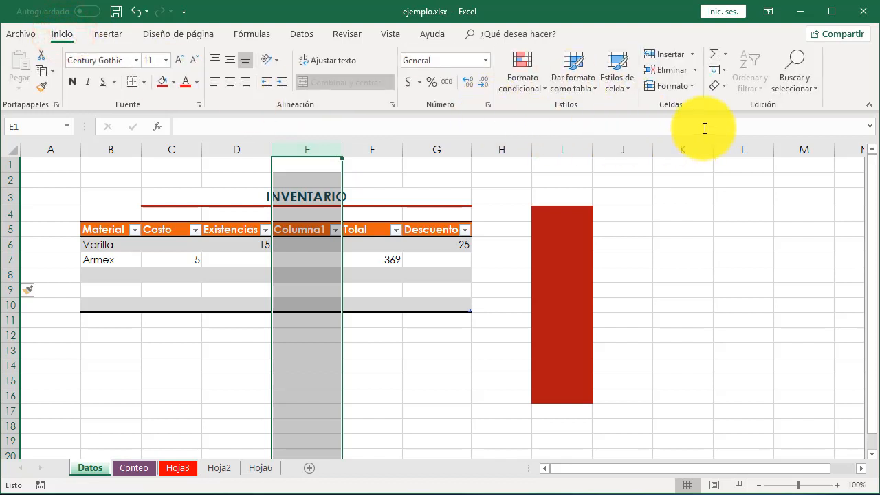
{"action": "left_click", "coordinate": [692, 59]}
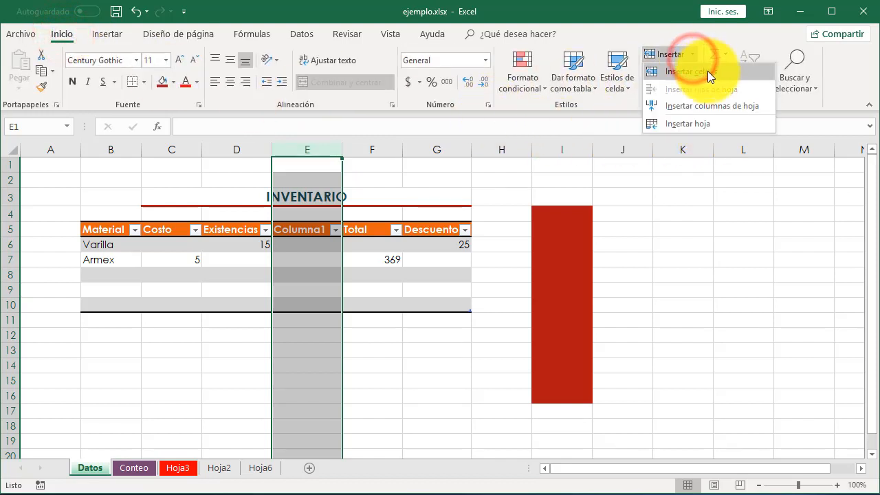
{"action": "left_click", "coordinate": [707, 105]}
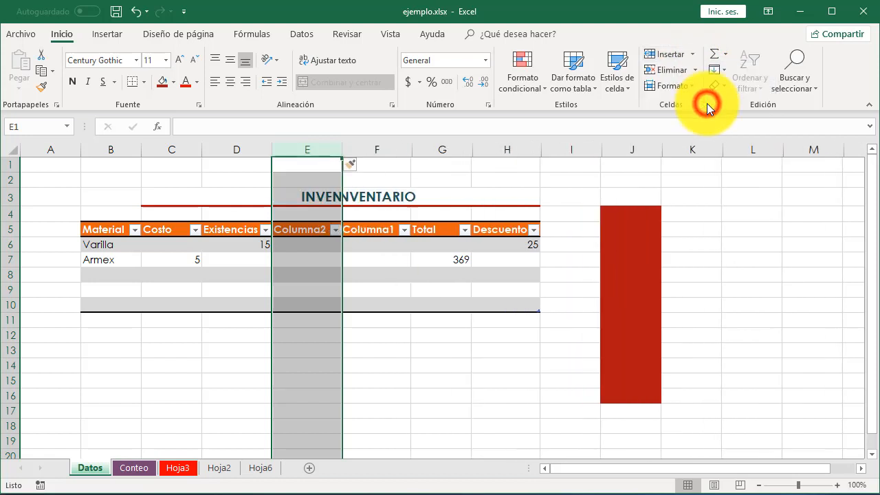
{"action": "left_click", "coordinate": [6, 289]}
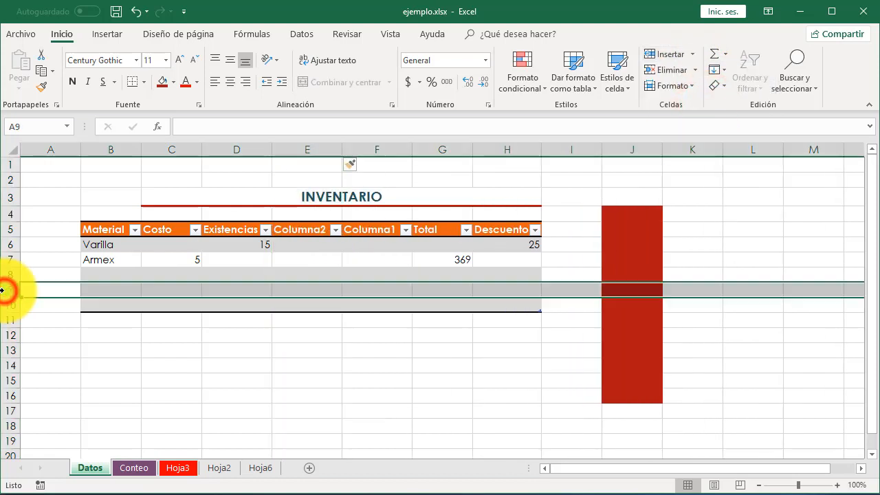
{"action": "left_click", "coordinate": [692, 54]}
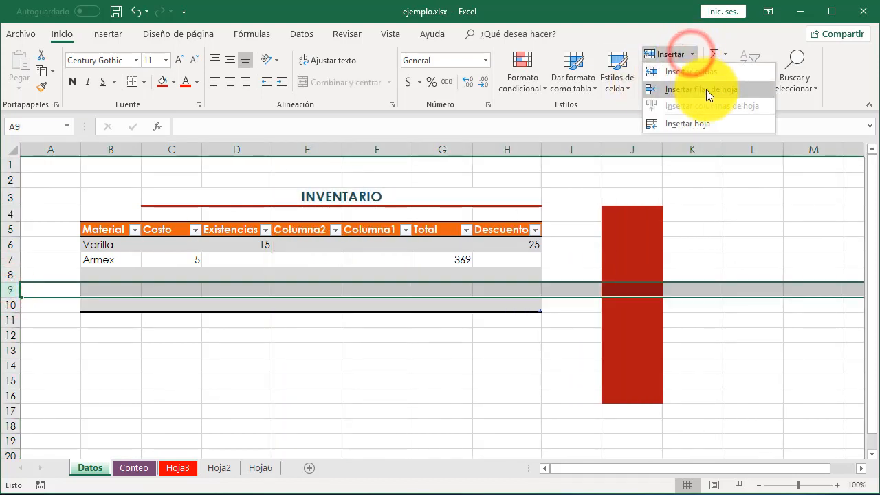
{"action": "left_click", "coordinate": [710, 90]}
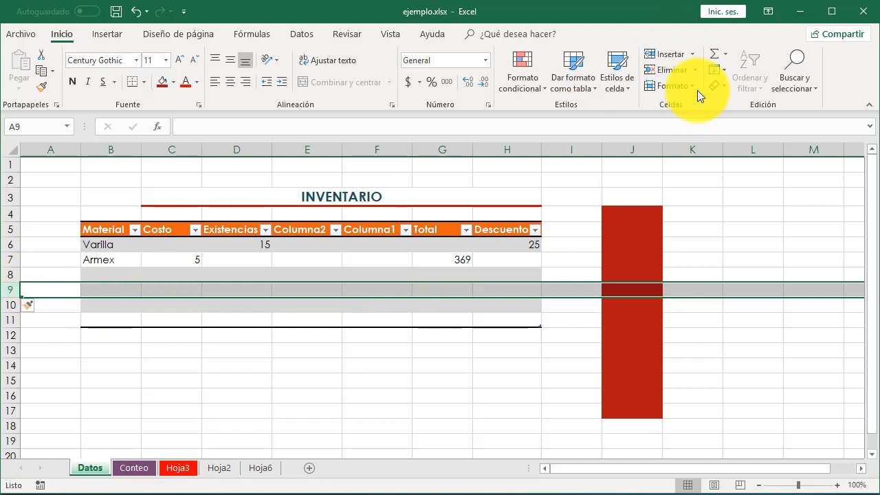
Delete sheet row 9 and the Columna2 column (column E) from the Datos worksheet.
{"action": "left_click", "coordinate": [696, 71]}
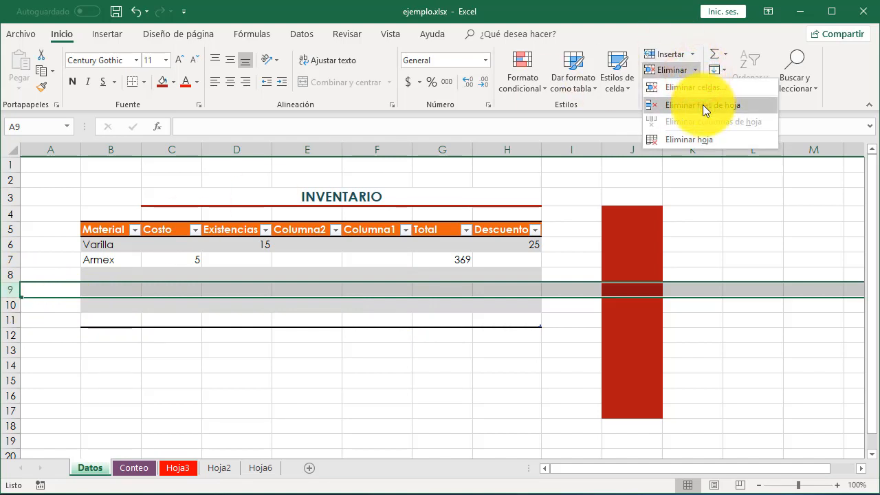
{"action": "left_click", "coordinate": [702, 104]}
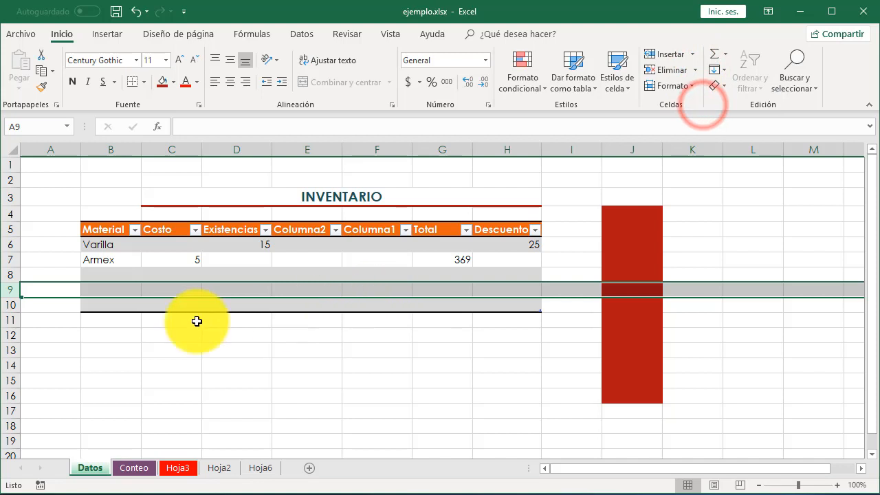
{"action": "left_click", "coordinate": [322, 145]}
{"action": "left_click", "coordinate": [695, 72]}
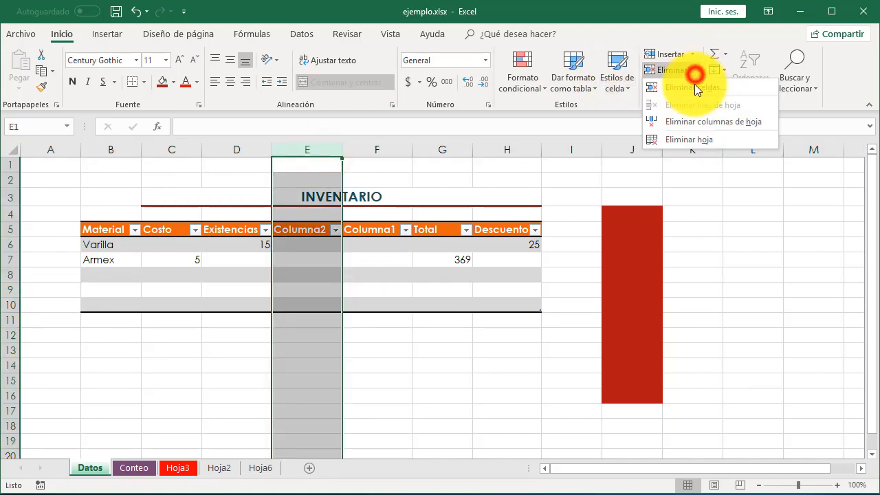
{"action": "left_click", "coordinate": [693, 118]}
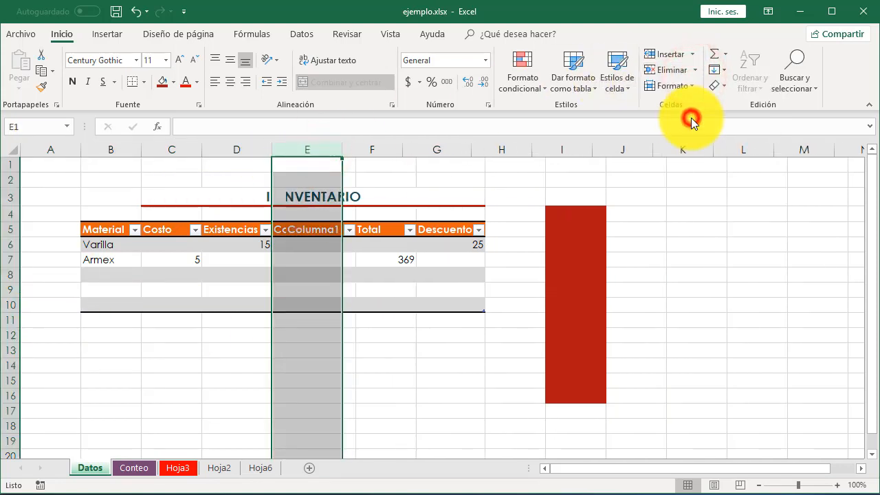
Delete the Columna1 column (column E) and the extra blank row 9 from the Datos worksheet.
{"action": "right_click", "coordinate": [298, 152]}
{"action": "left_click", "coordinate": [337, 264]}
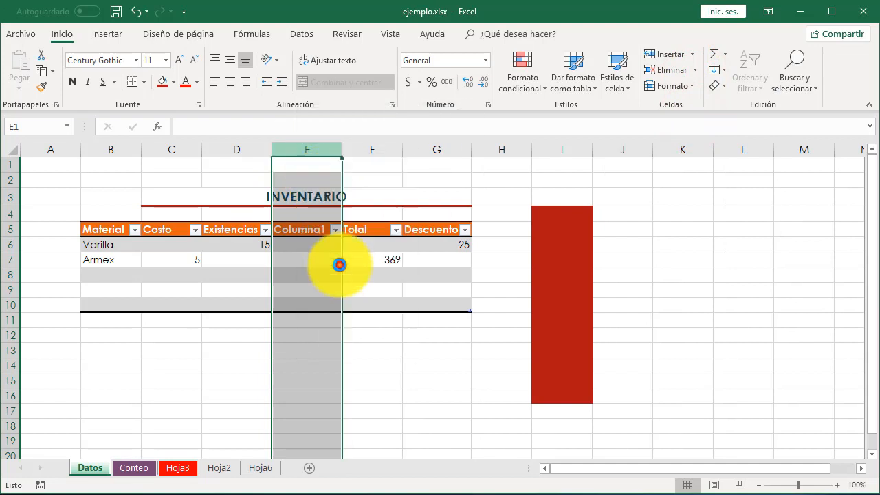
{"action": "right_click", "coordinate": [14, 289]}
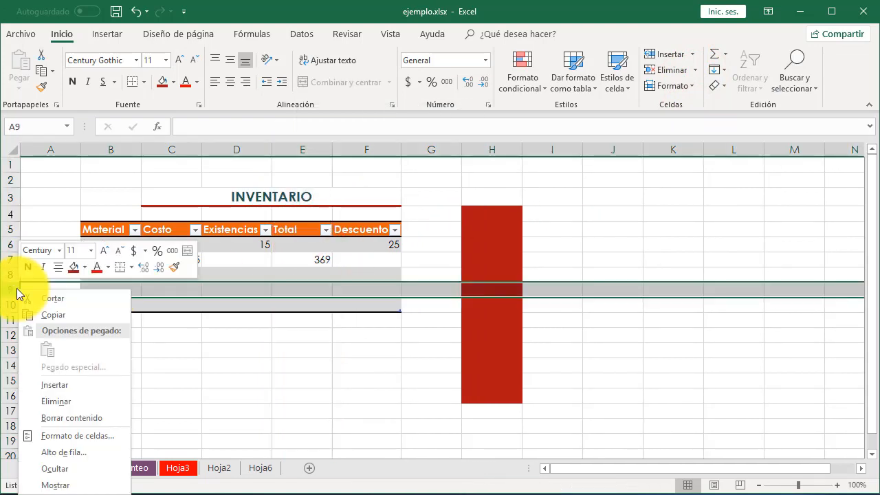
{"action": "left_click", "coordinate": [45, 400]}
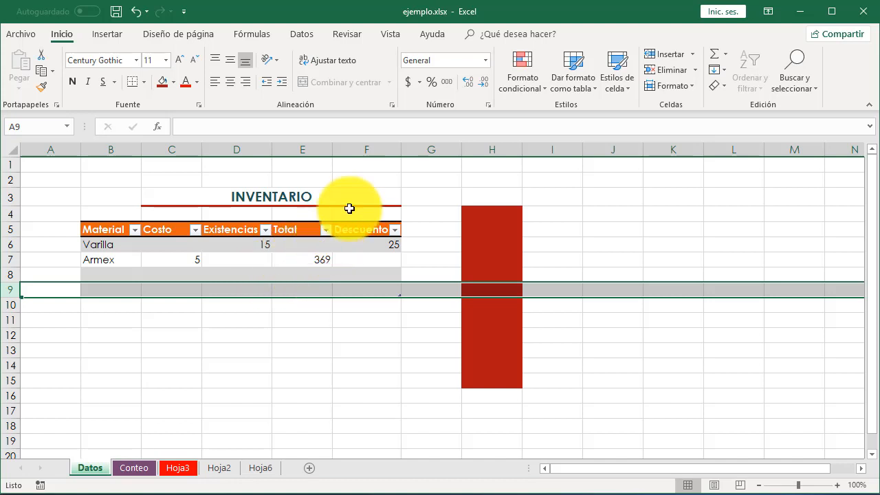
Hide the Descuento column (column F) of the Datos worksheet and unhide it again.
{"action": "right_click", "coordinate": [356, 148]}
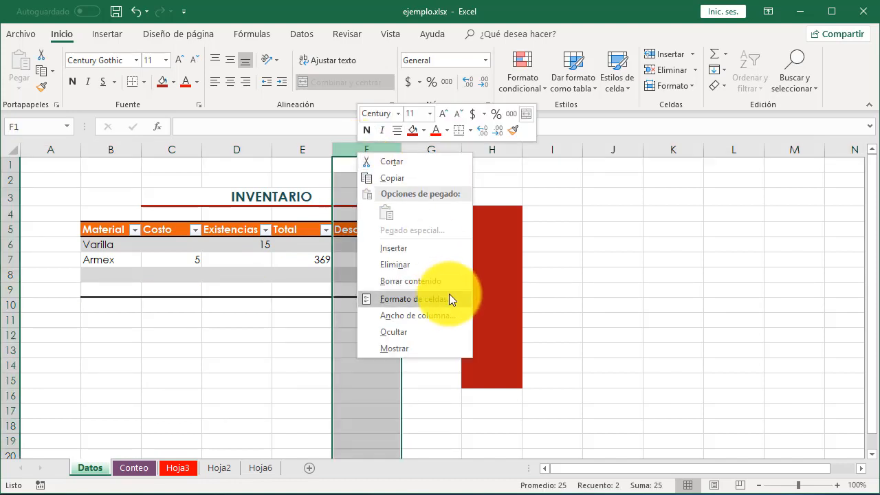
{"action": "left_click", "coordinate": [400, 332]}
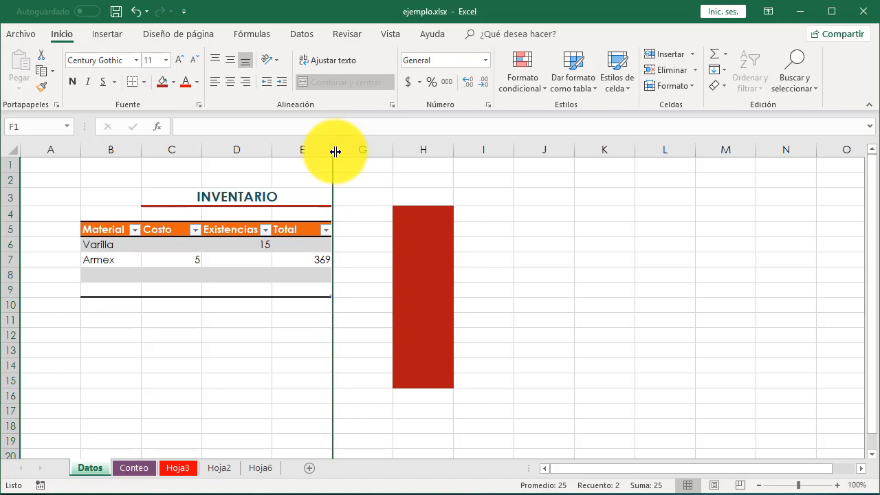
{"action": "right_click", "coordinate": [332, 150]}
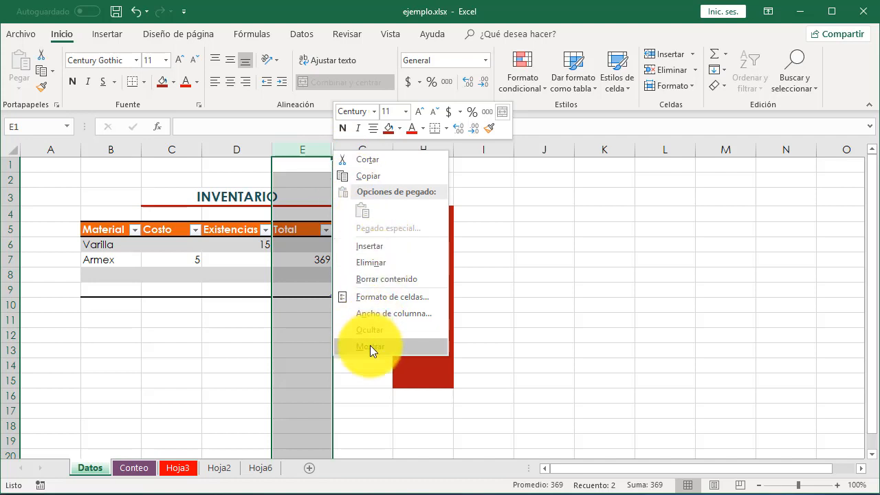
{"action": "left_click", "coordinate": [330, 145]}
{"action": "right_click", "coordinate": [332, 146]}
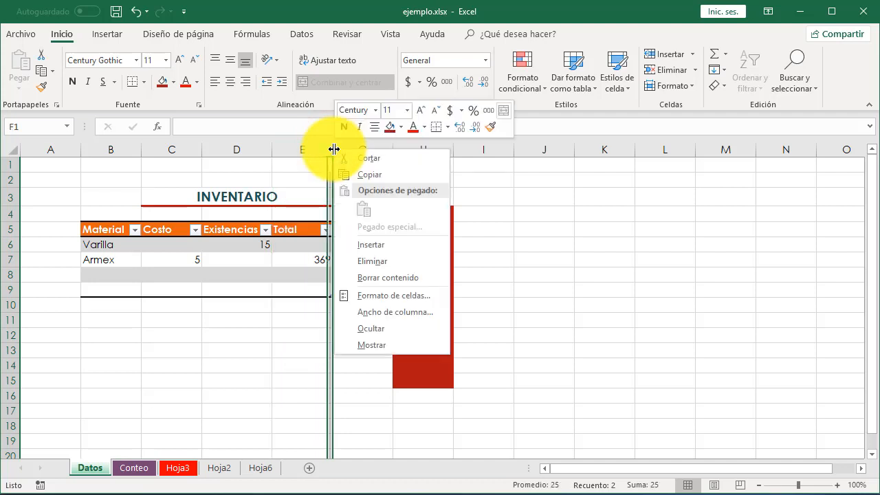
{"action": "left_click", "coordinate": [371, 344]}
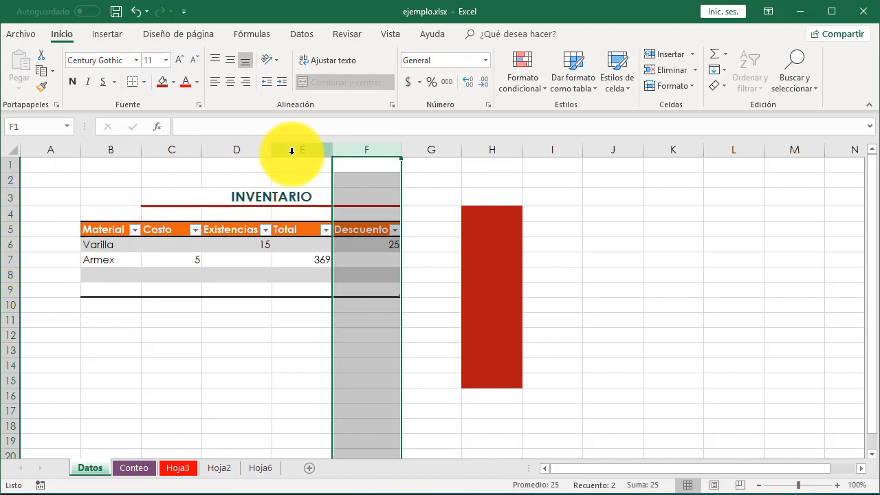
Check the standard column width setting of the Datos worksheet.
{"action": "left_click", "coordinate": [376, 144]}
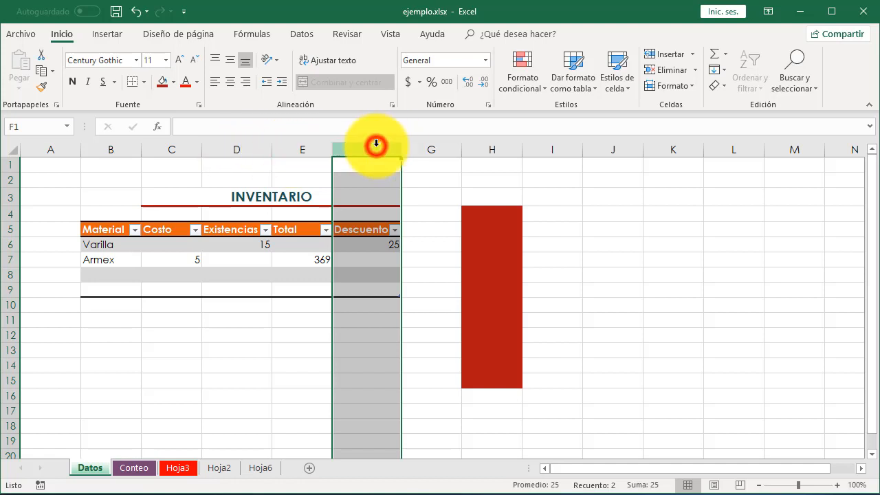
{"action": "left_click", "coordinate": [691, 88]}
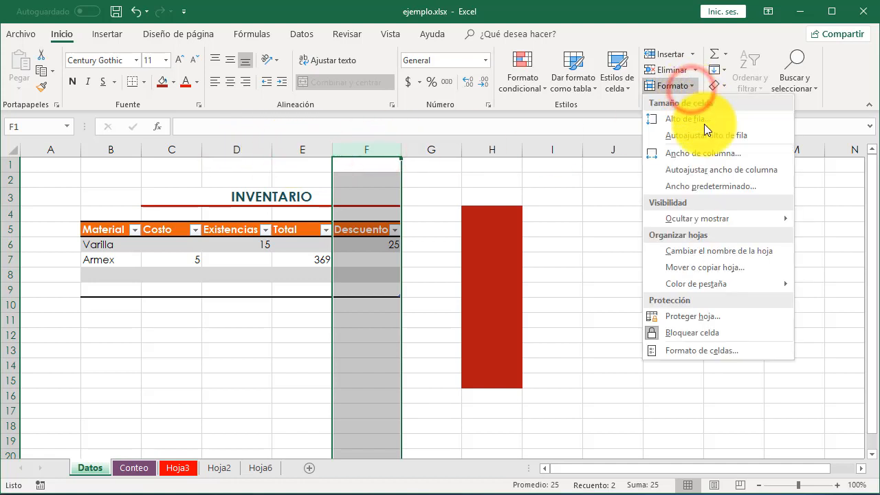
{"action": "left_click", "coordinate": [724, 185]}
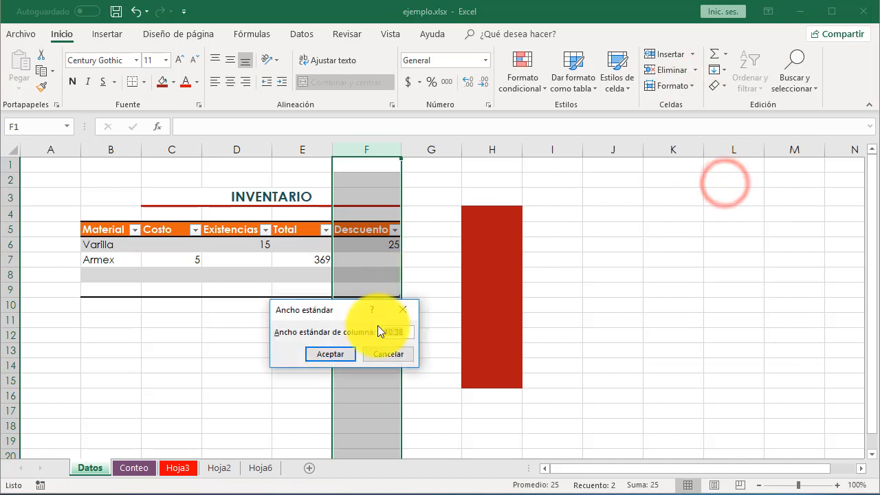
{"action": "left_click", "coordinate": [403, 358]}
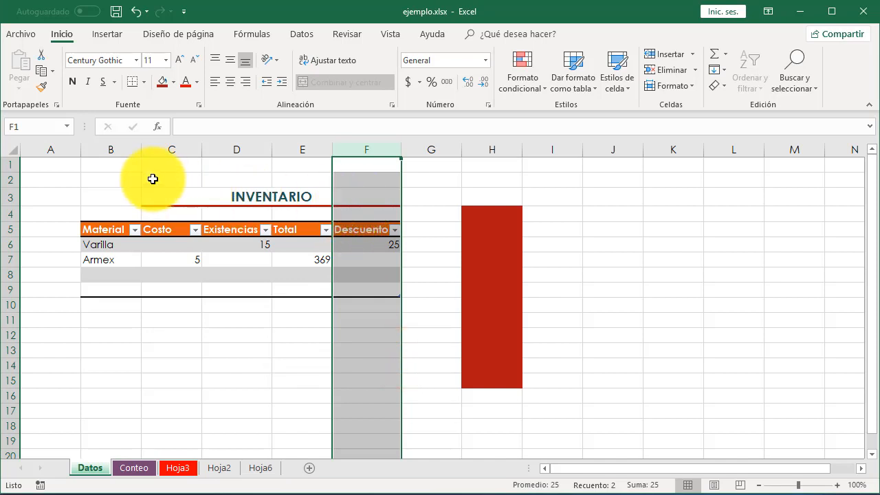
Widen the Material column (column B) and increase the height of header row 5 freehand.
{"action": "left_click", "coordinate": [135, 150]}
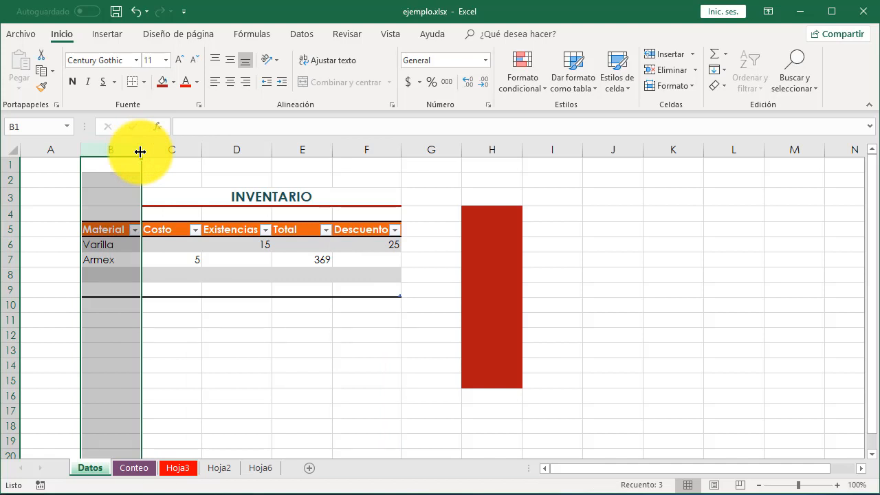
{"action": "left_click_drag", "start_coordinate": [141, 151], "coordinate": [184, 171]}
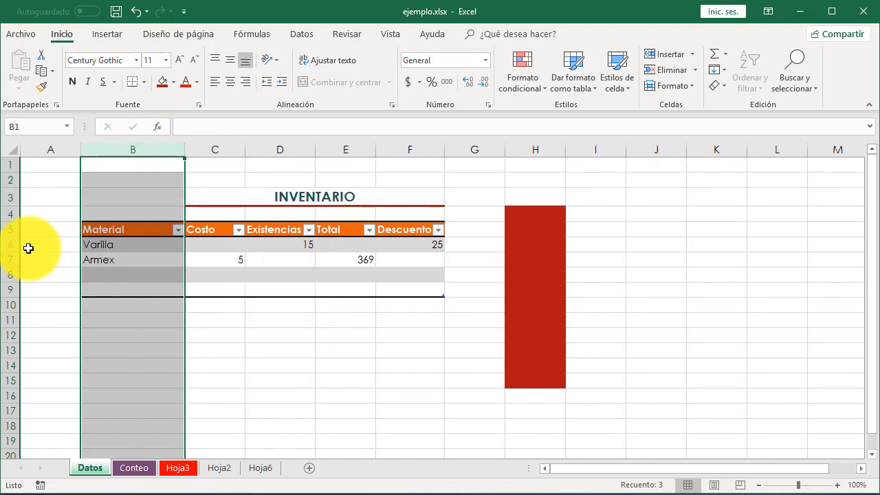
{"action": "left_click_drag", "start_coordinate": [14, 237], "coordinate": [15, 260]}
{"action": "left_click", "coordinate": [131, 248]}
{"action": "left_click", "coordinate": [204, 242]}
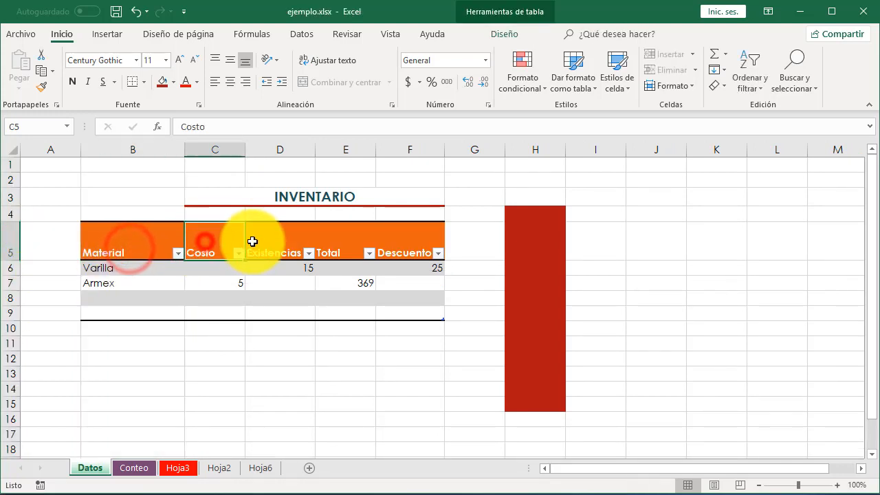
{"action": "left_click", "coordinate": [271, 238]}
{"action": "left_click", "coordinate": [330, 237]}
Set the width of the Costo column (column C) to 20.
{"action": "left_click", "coordinate": [223, 147]}
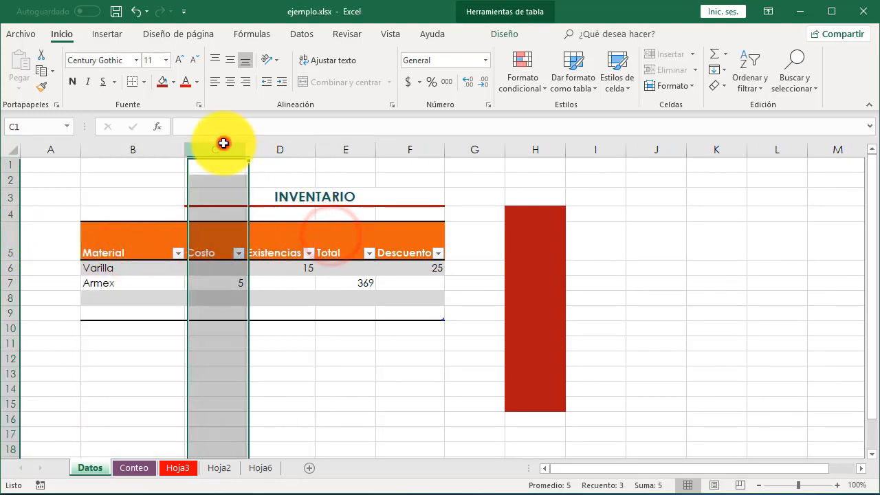
{"action": "left_click", "coordinate": [697, 84]}
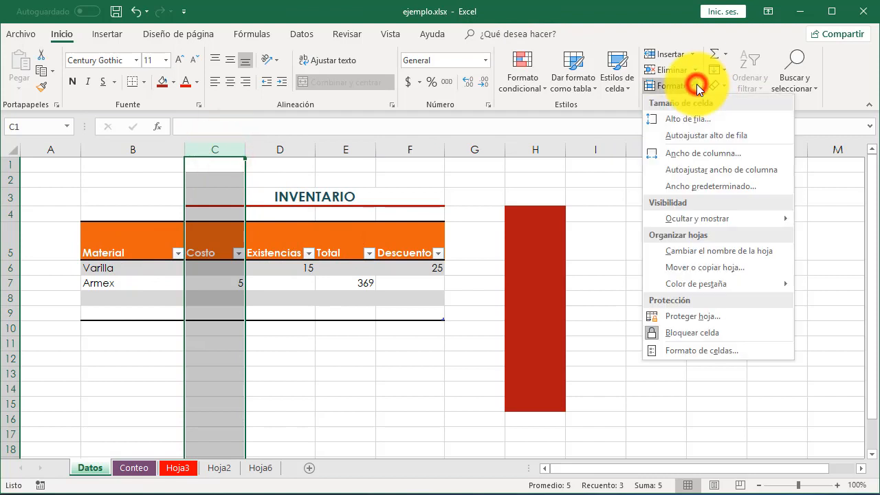
{"action": "left_click", "coordinate": [706, 158]}
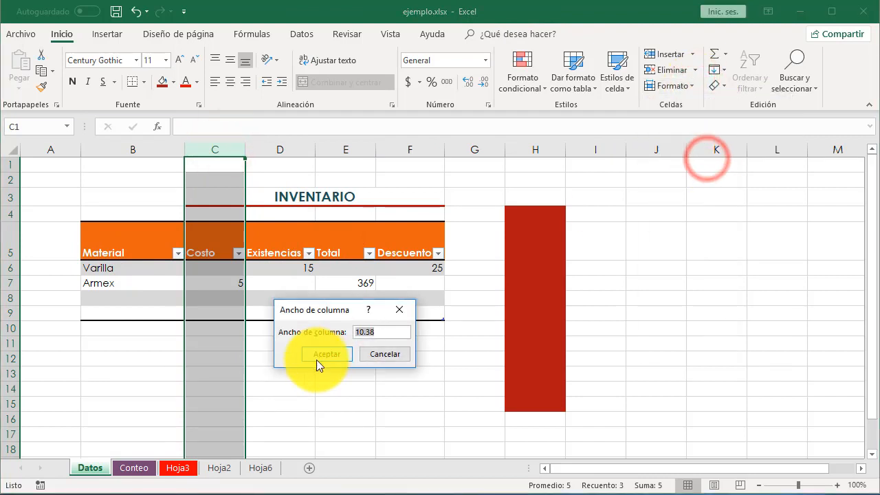
{"action": "type", "text": "20"}
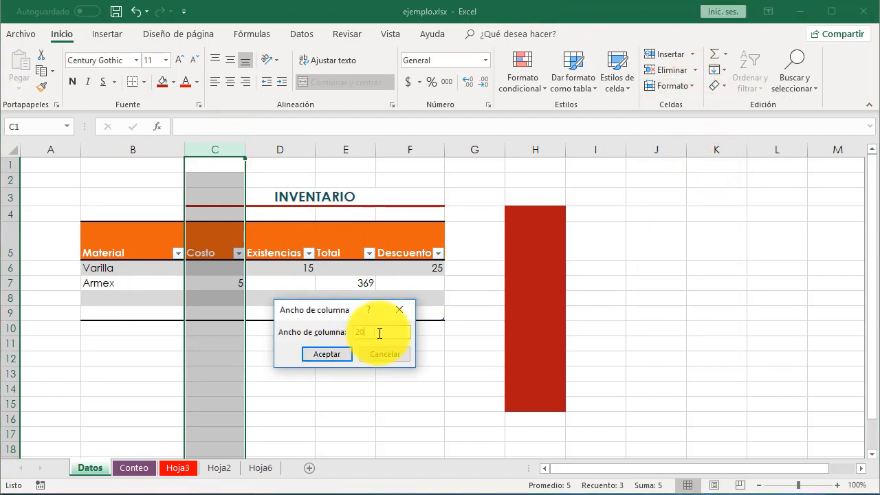
{"action": "key", "text": "Return"}
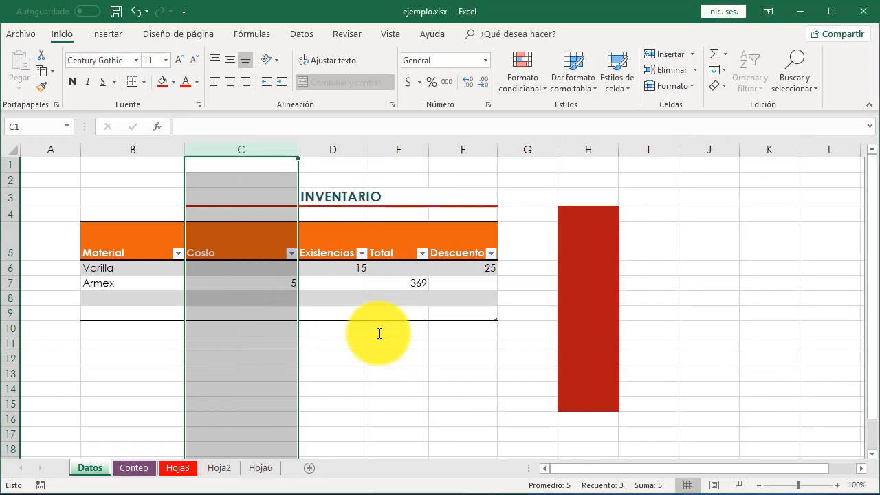
Set the height of the Varilla row (row 6) to 25.
{"action": "left_click", "coordinate": [11, 268]}
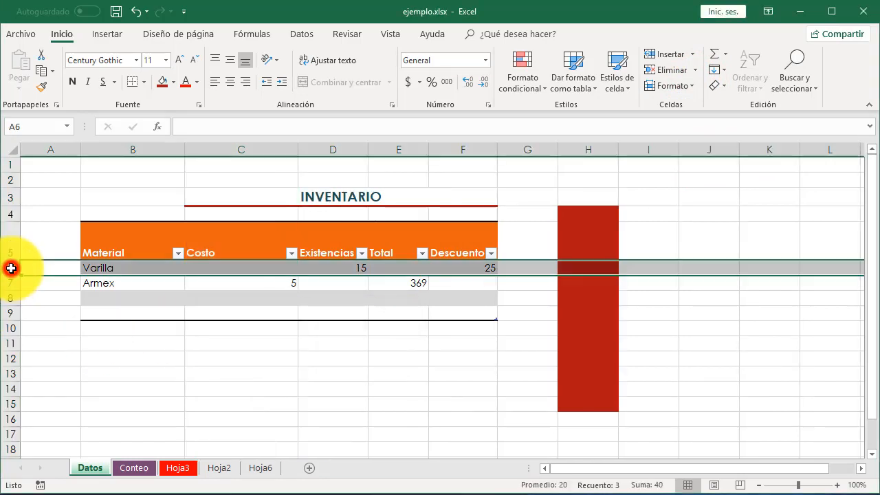
{"action": "left_click", "coordinate": [692, 87]}
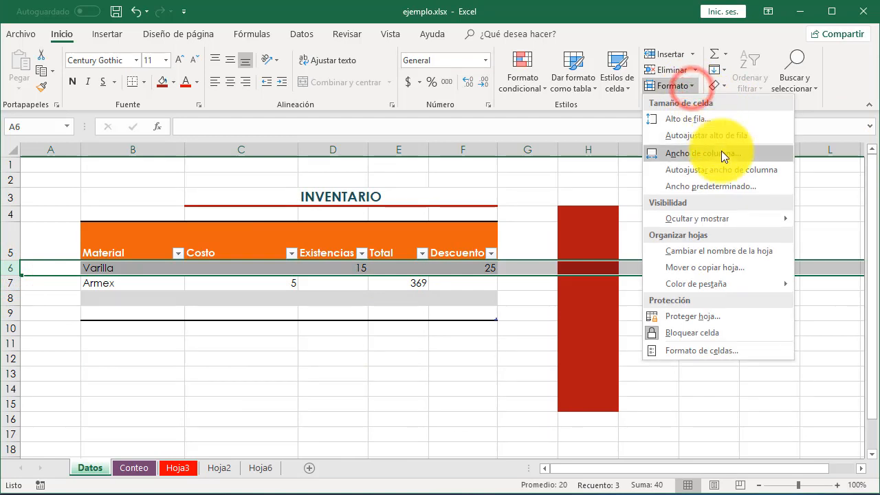
{"action": "left_click", "coordinate": [713, 122]}
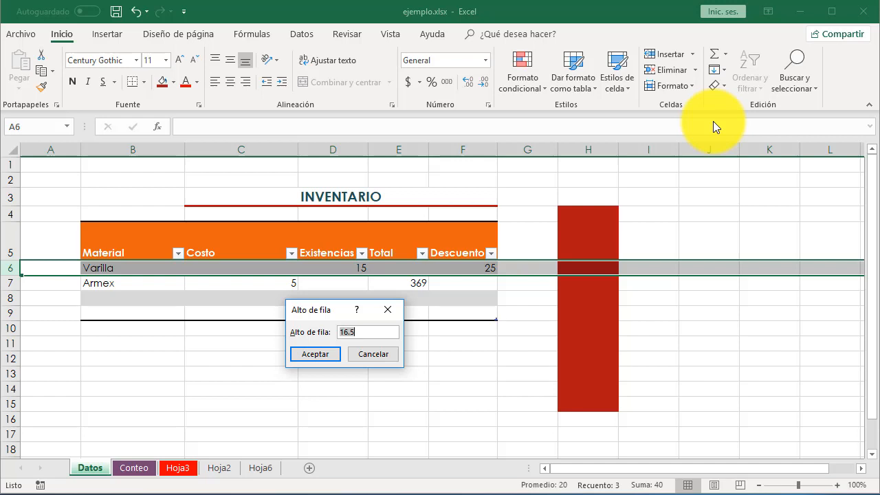
{"action": "type", "text": "25"}
{"action": "key", "text": "Return"}
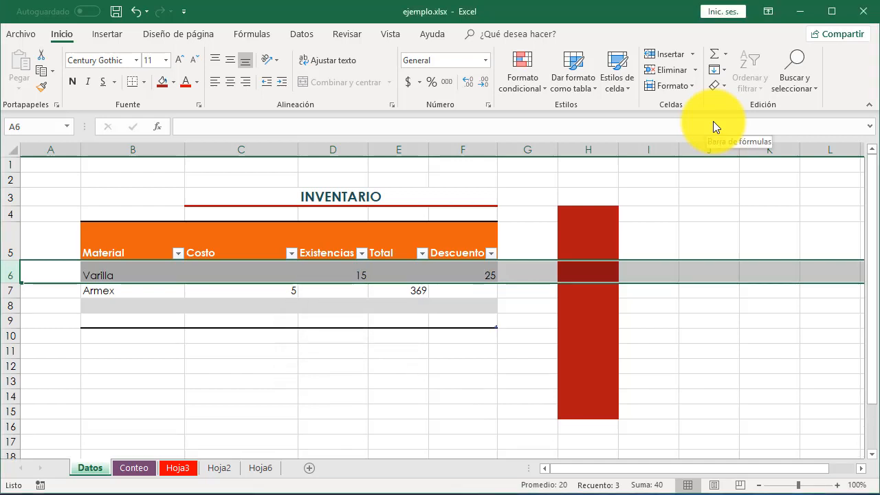
{"action": "left_click", "coordinate": [229, 276]}
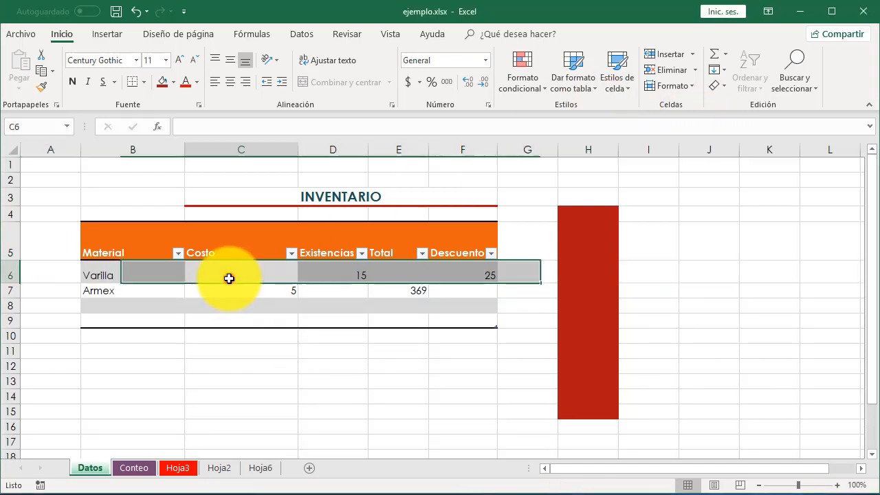
{"action": "left_click", "coordinate": [311, 276]}
{"action": "left_click", "coordinate": [287, 275]}
{"action": "left_click", "coordinate": [268, 252]}
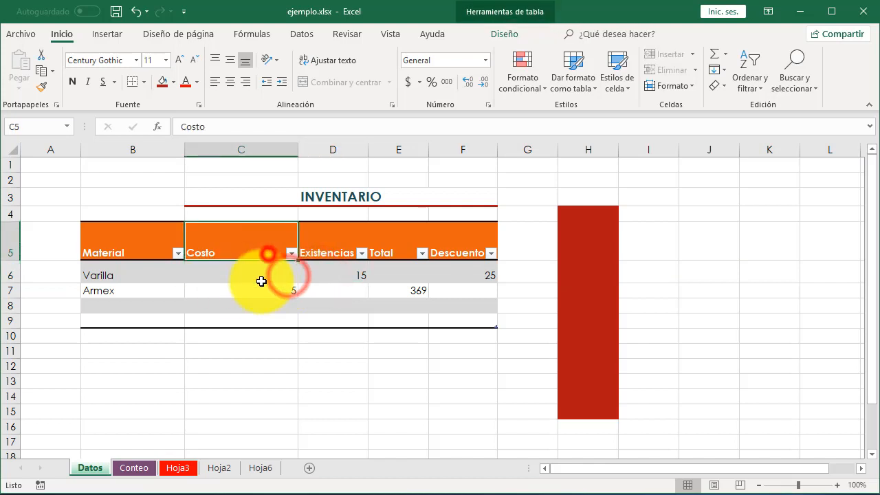
{"action": "left_click", "coordinate": [261, 282]}
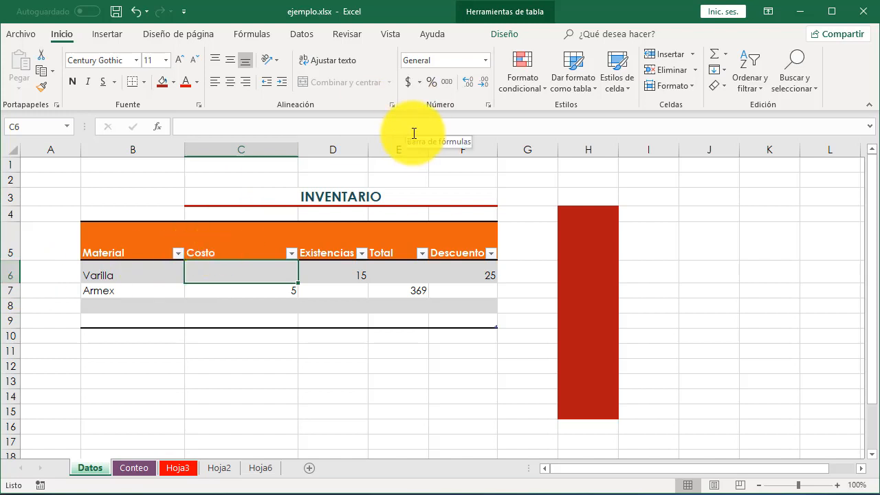
Extend the Existencias header in cell D5 to read "Existencias de articulos de materiales".
{"action": "double_click", "coordinate": [334, 251]}
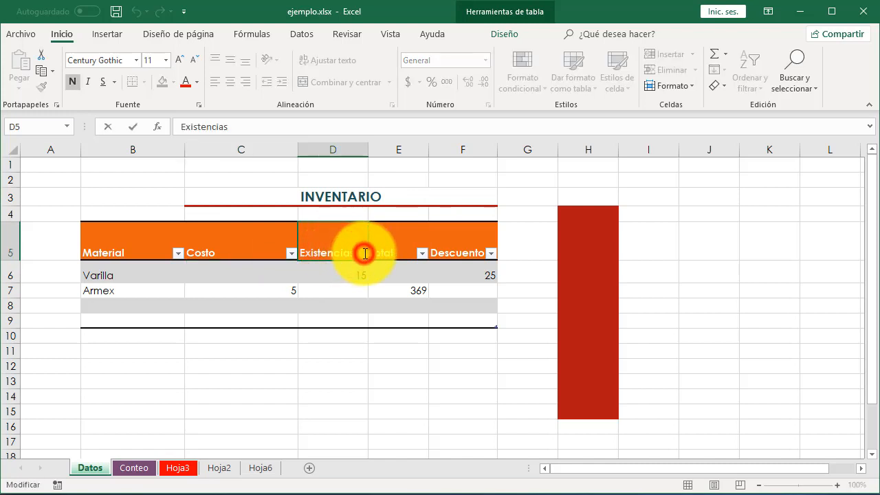
{"action": "type", "text": "de articulos"}
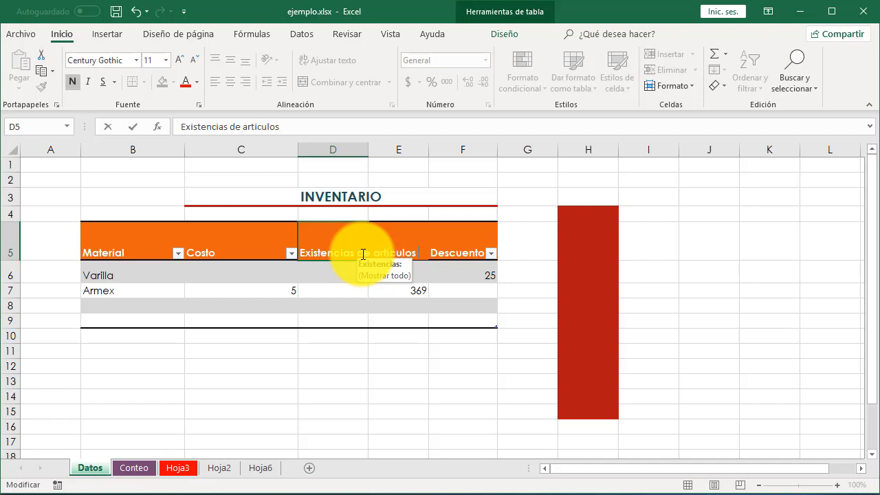
{"action": "type", "text": " de material"}
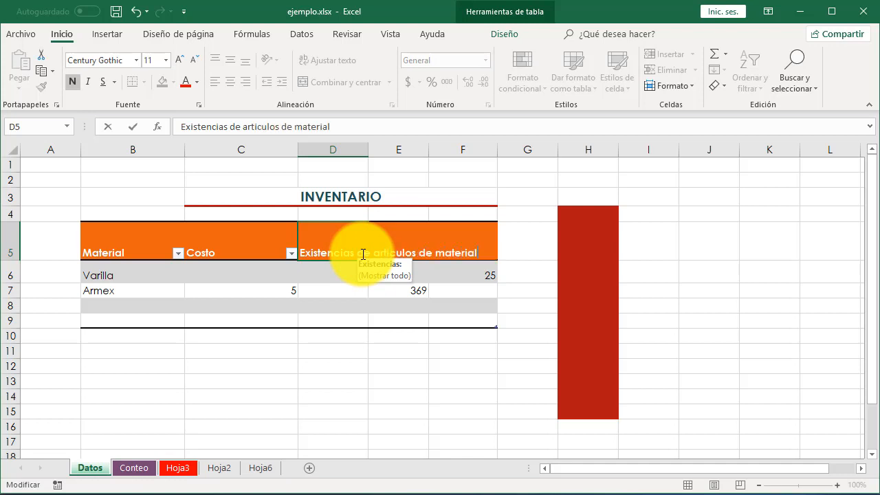
{"action": "type", "text": "es"}
{"action": "key", "text": "Return"}
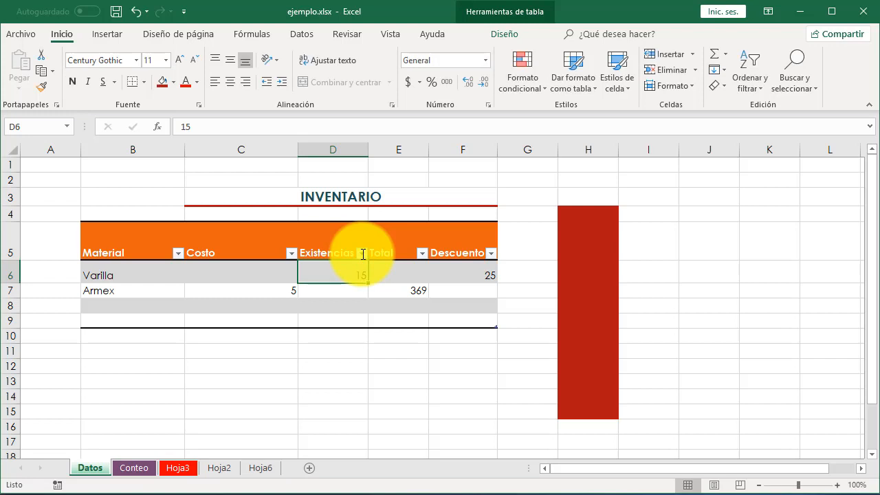
AutoFit the width of column D to the header text in cell D5.
{"action": "left_click", "coordinate": [342, 249]}
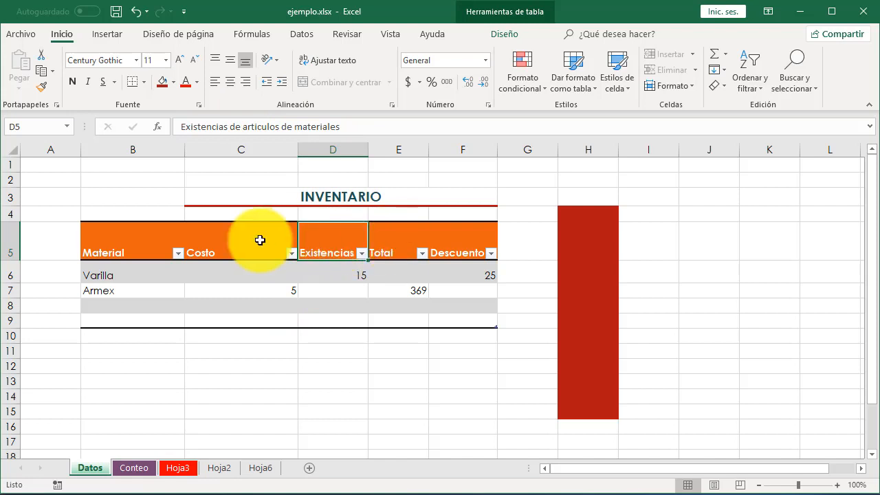
{"action": "left_click", "coordinate": [689, 87]}
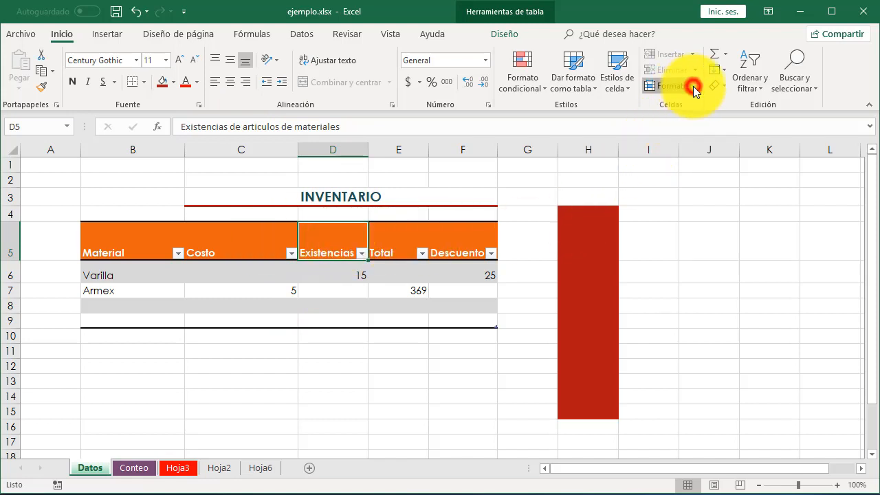
{"action": "left_click", "coordinate": [718, 169]}
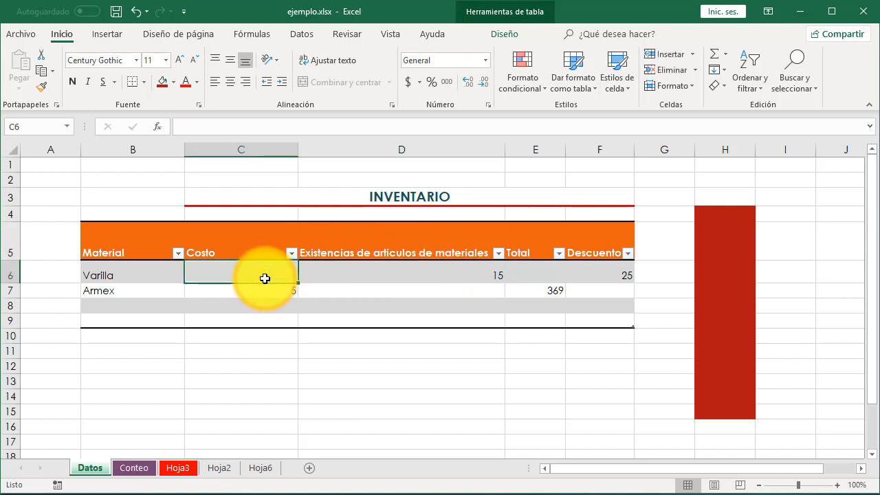
Enter 58 as the Costo of Varilla in cell C6.
{"action": "type", "text": "58"}
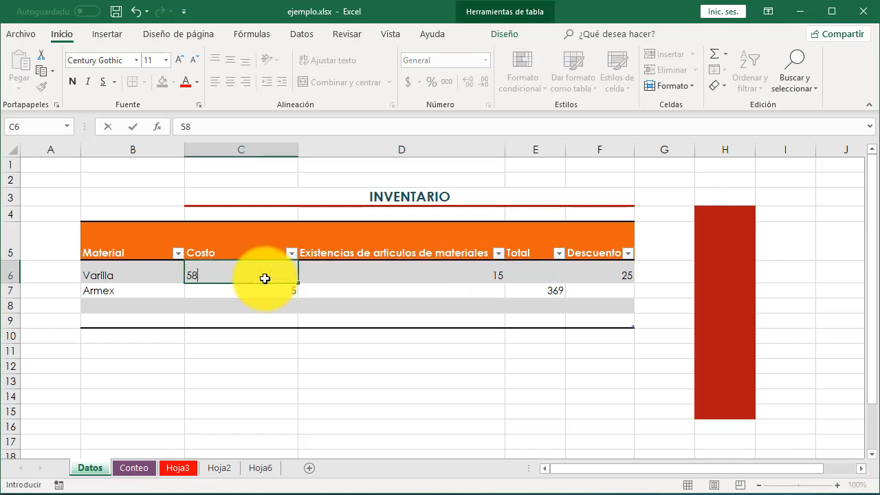
{"action": "key", "text": "Return"}
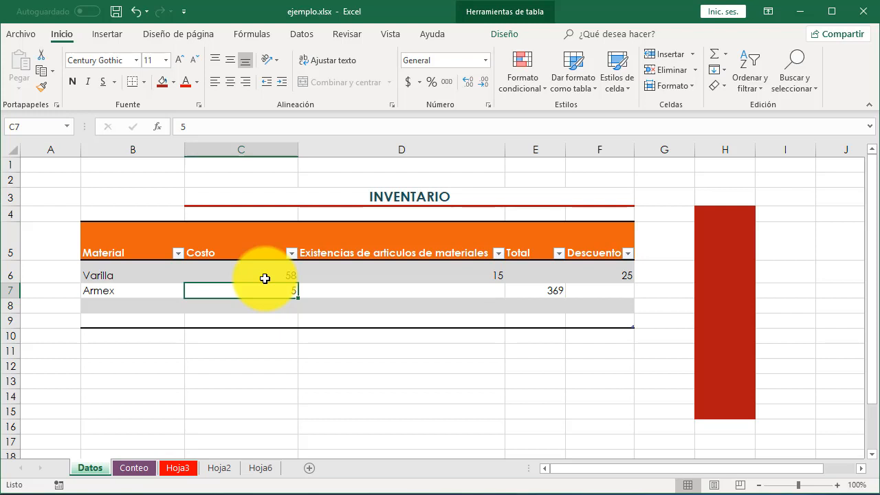
{"action": "key", "text": "Down"}
{"action": "key", "text": "Right"}
{"action": "key", "text": "Up"}
{"action": "key", "text": "Down"}
{"action": "key", "text": "Down"}
{"action": "key", "text": "Left"}
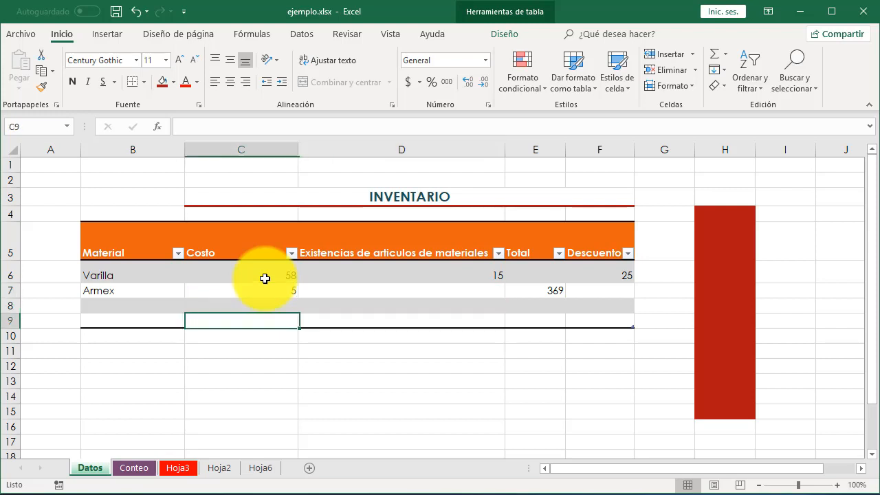
{"action": "key", "text": "Left"}
{"action": "key", "text": "Right"}
{"action": "key", "text": "Up"}
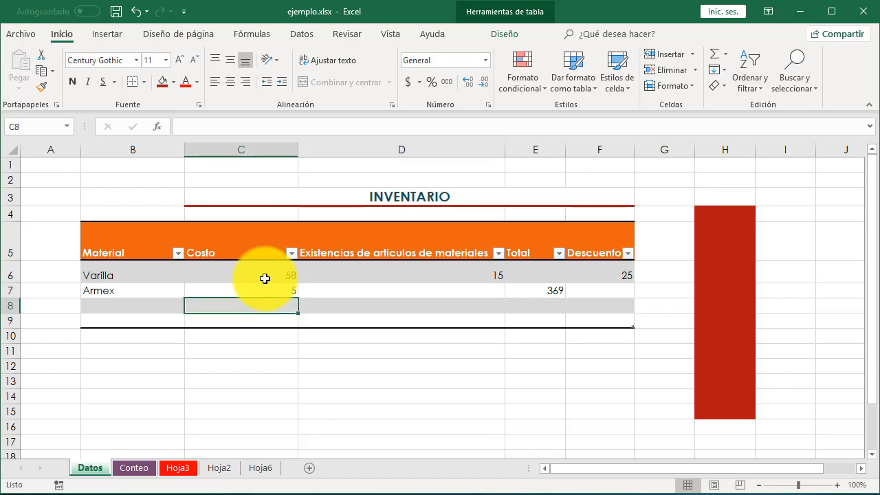
Enter 25 as the Costo in cell C8 and Cemento as the Material in cell B8.
{"action": "type", "text": "25"}
{"action": "key", "text": "Left"}
{"action": "type", "text": "2"}
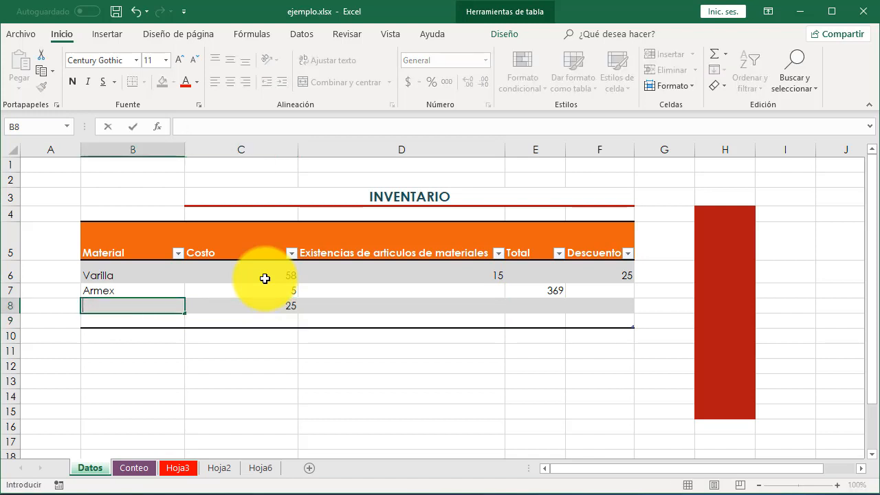
{"action": "type", "text": "Cement"}
{"action": "key", "text": "Right"}
{"action": "key", "text": "Right"}
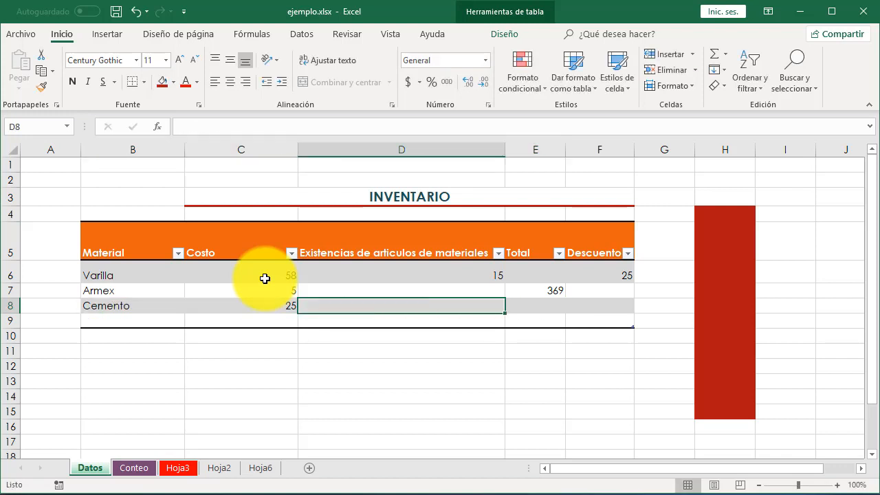
Enter 58 as the Existencias value of Cemento in cell D8 using the formula bar.
{"action": "left_click", "coordinate": [305, 129]}
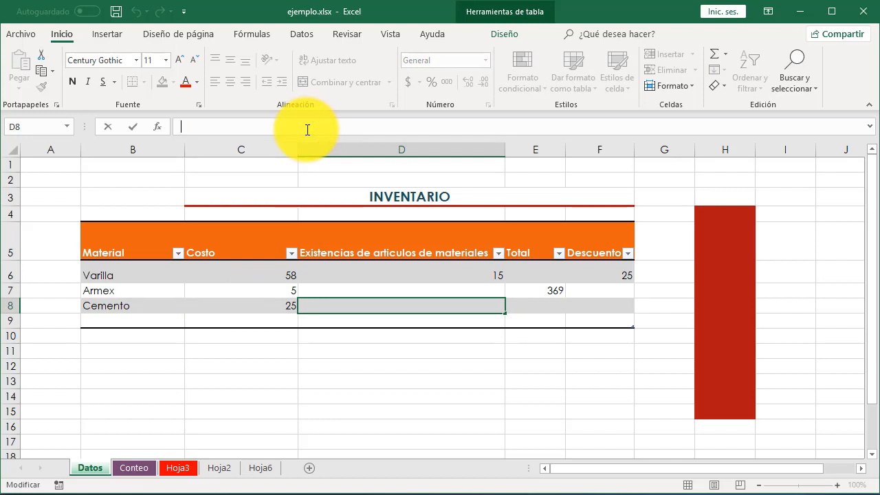
{"action": "type", "text": "58"}
{"action": "key", "text": "Return"}
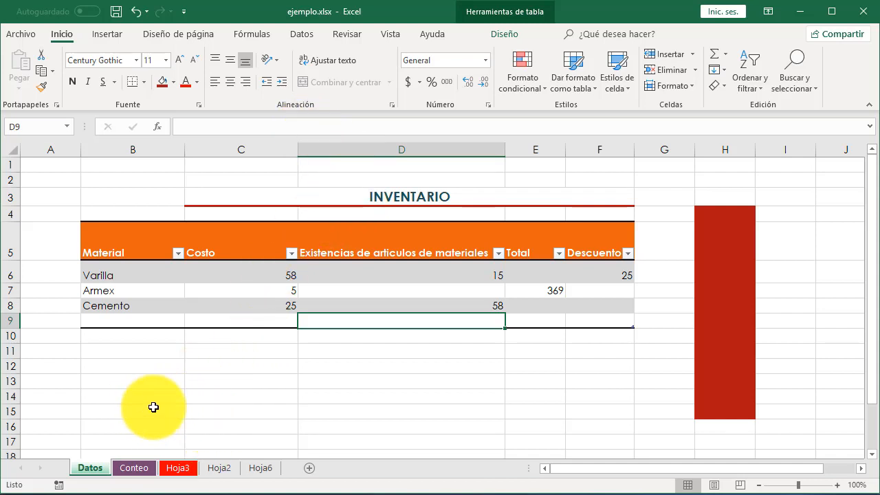
With cell B17 selected, start a data import from a text/CSV file and open the Excel folder in Documentos.
{"action": "scroll", "coordinate": [135, 413], "scroll_direction": "down", "scroll_amount": 1}
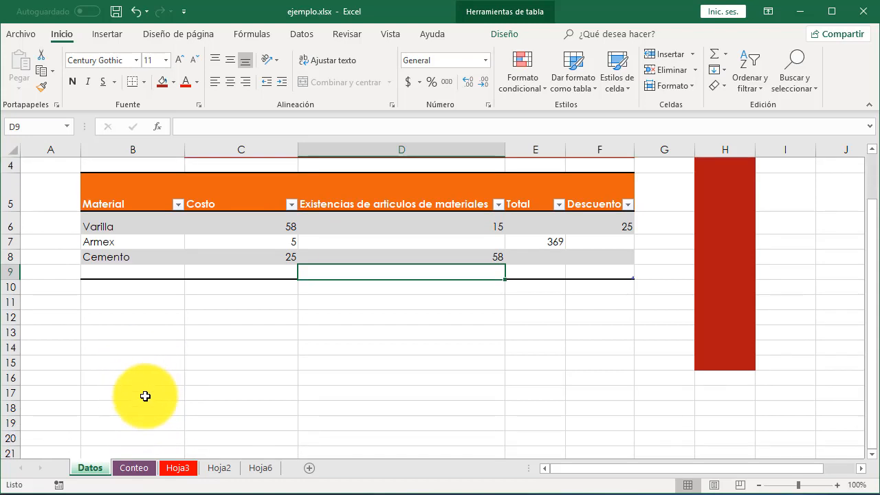
{"action": "left_click", "coordinate": [145, 396]}
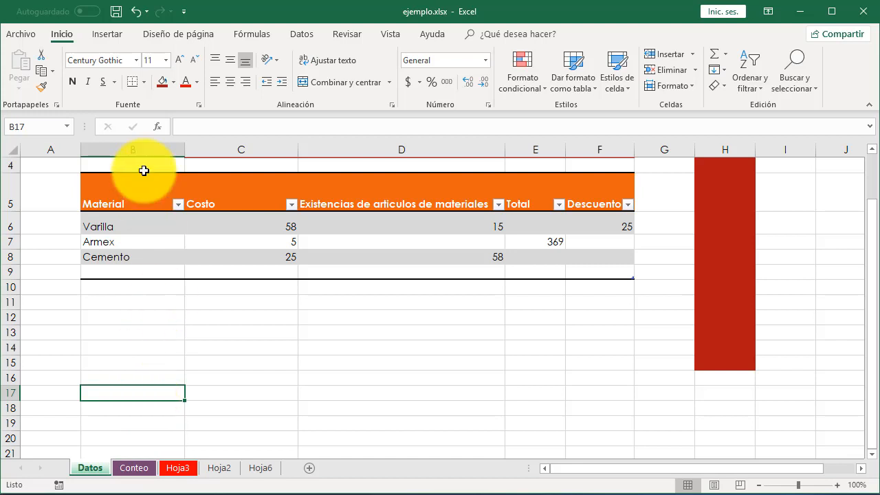
{"action": "left_click", "coordinate": [302, 33]}
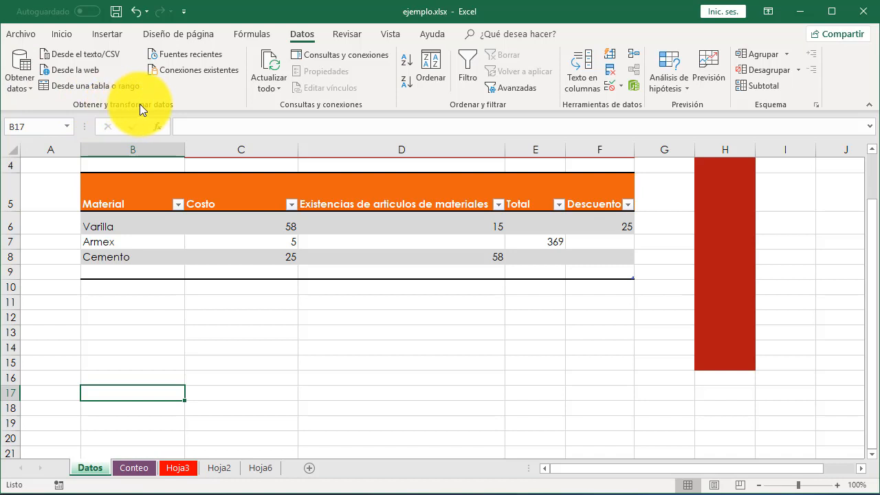
{"action": "left_click", "coordinate": [78, 57]}
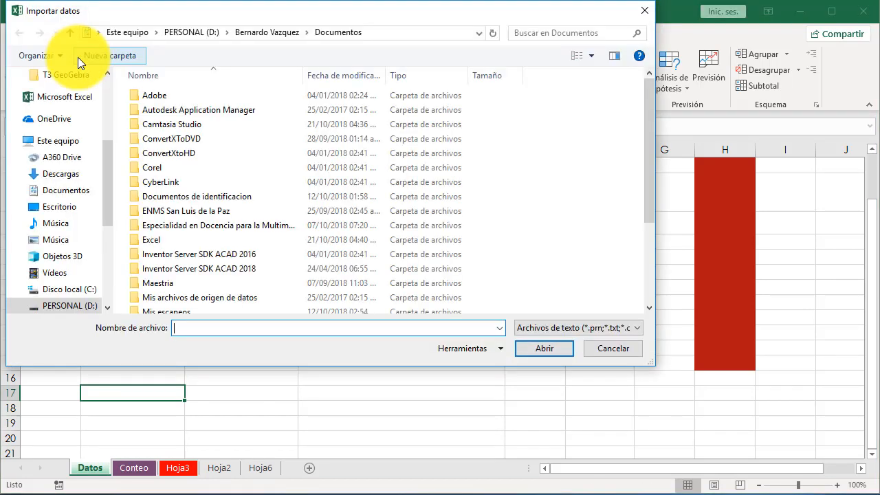
{"action": "left_click_drag", "start_coordinate": [149, 13], "coordinate": [169, 41]}
{"action": "left_click", "coordinate": [77, 218]}
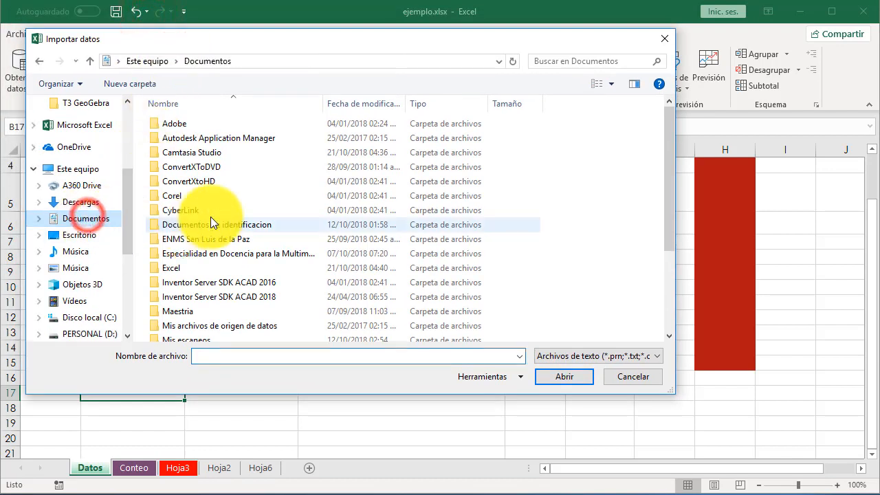
{"action": "double_click", "coordinate": [178, 271]}
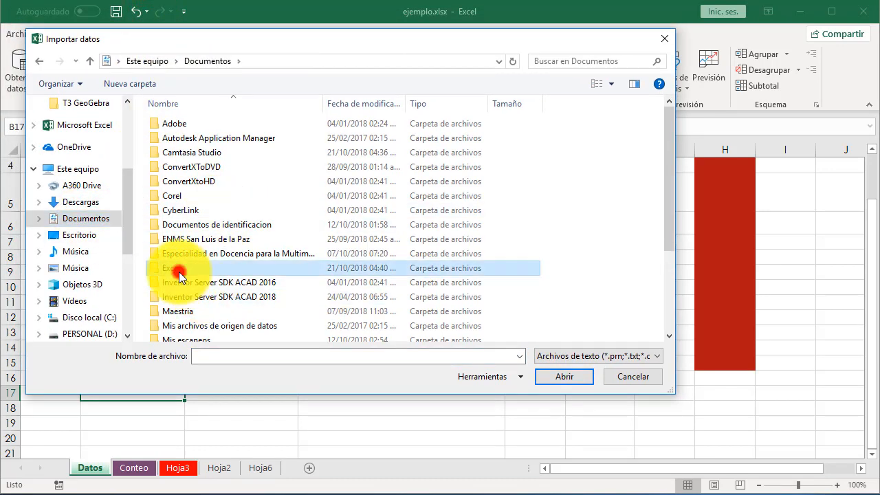
Select datos.txt, keep the text file type filter (*.prn, *.txt, *.csv) and open its import preview.
{"action": "left_click", "coordinate": [177, 127]}
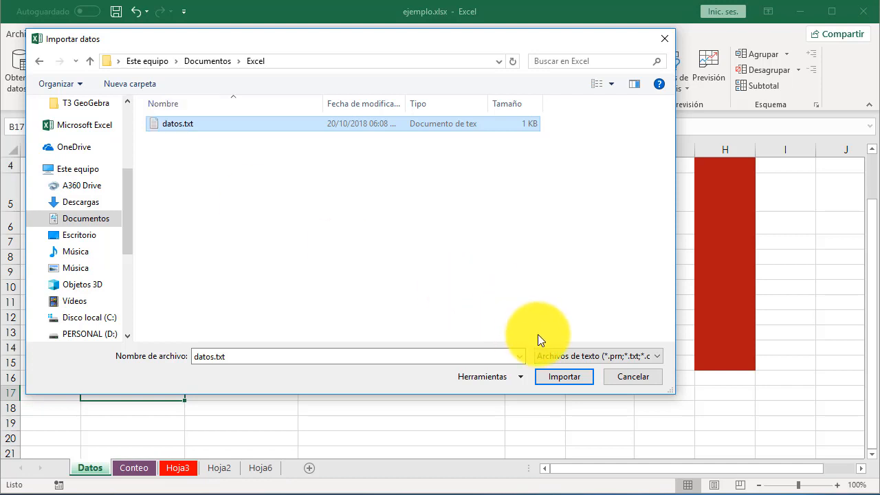
{"action": "left_click", "coordinate": [571, 356]}
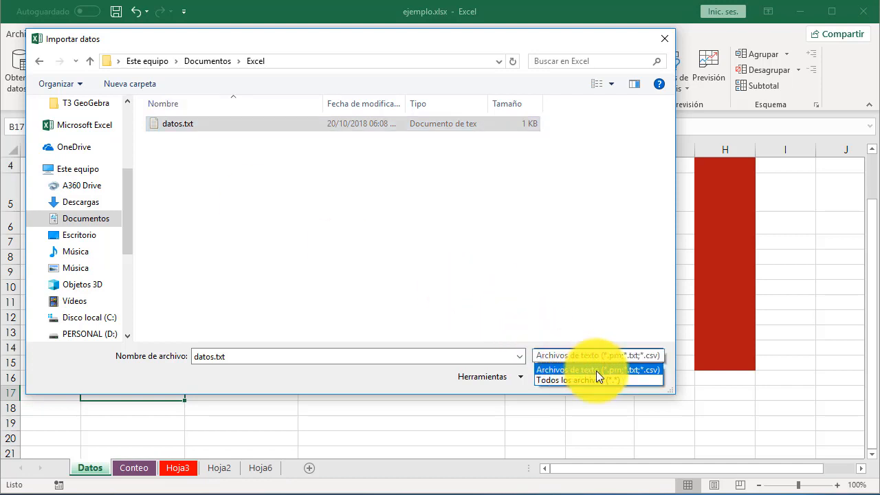
{"action": "left_click", "coordinate": [596, 370]}
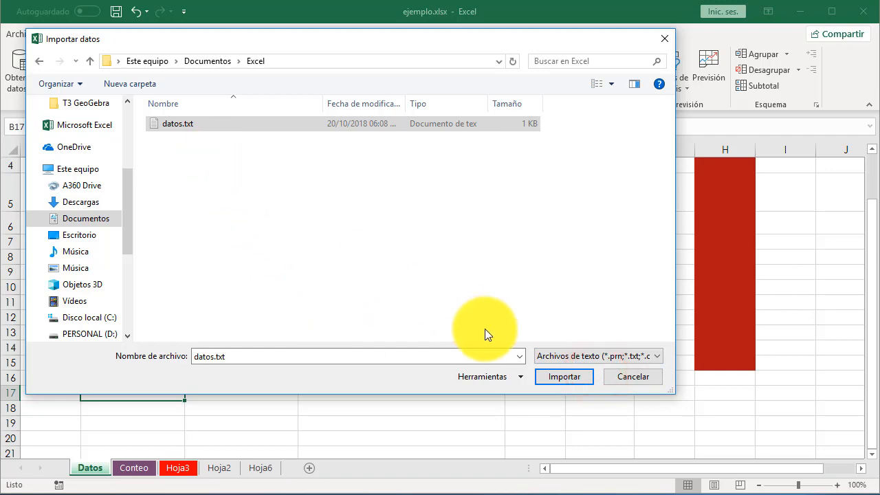
{"action": "left_click", "coordinate": [563, 380]}
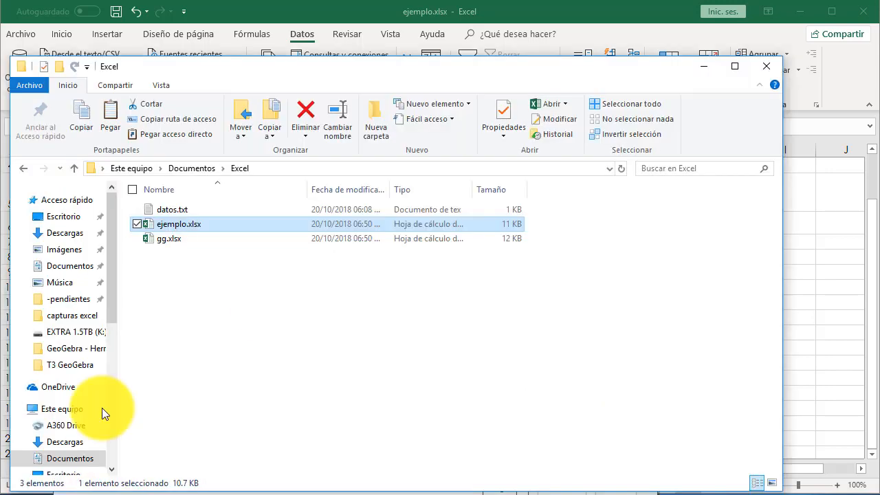
Switch to File Explorer, open datos.txt in Notepad, examine how its values are separated, and return to Excel.
{"action": "left_click", "coordinate": [172, 209]}
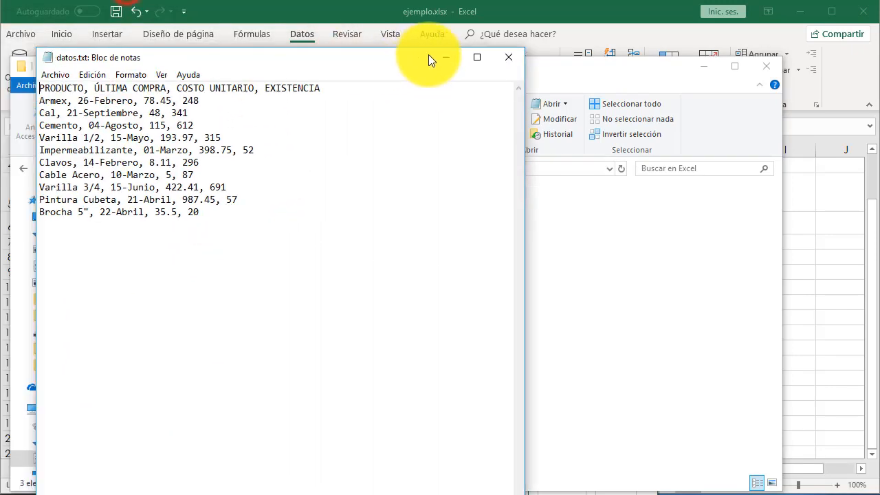
{"action": "left_click_drag", "start_coordinate": [429, 55], "coordinate": [470, 58]}
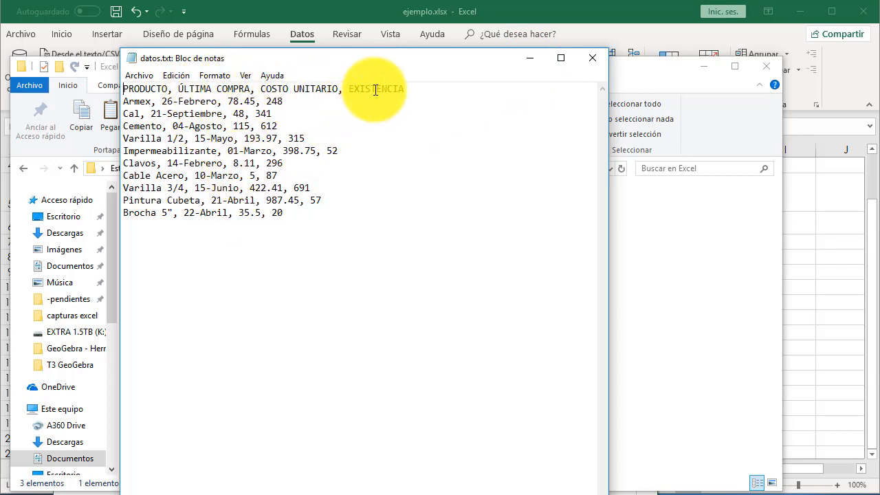
{"action": "left_click", "coordinate": [539, 63]}
{"action": "left_click", "coordinate": [691, 63]}
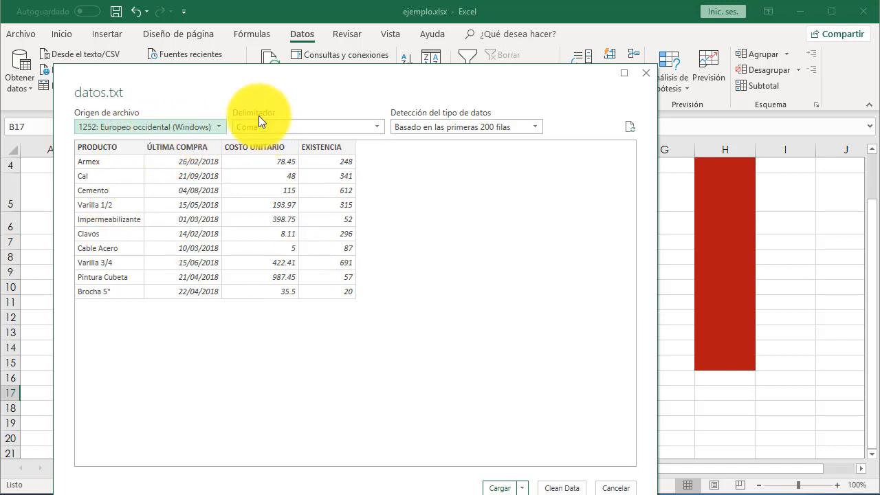
Keep Coma as the delimiter, load the datos.txt data into a new worksheet and look over the imported table.
{"action": "left_click", "coordinate": [281, 127]}
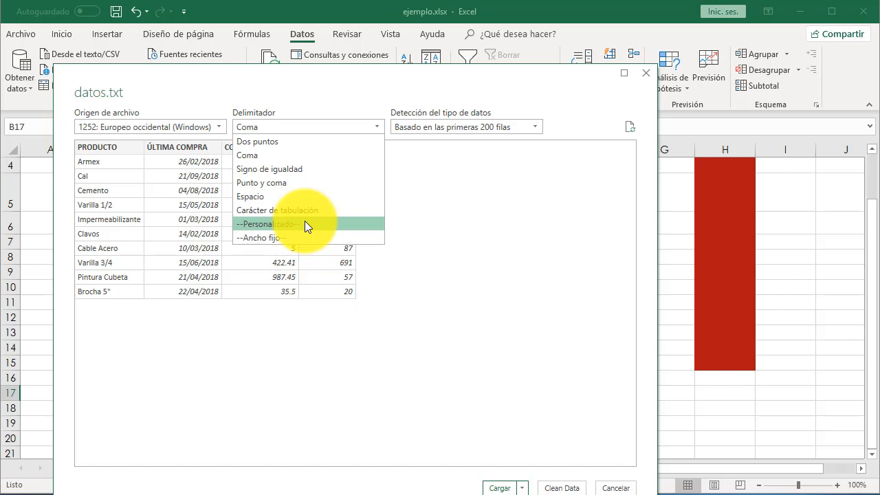
{"action": "left_click", "coordinate": [488, 227]}
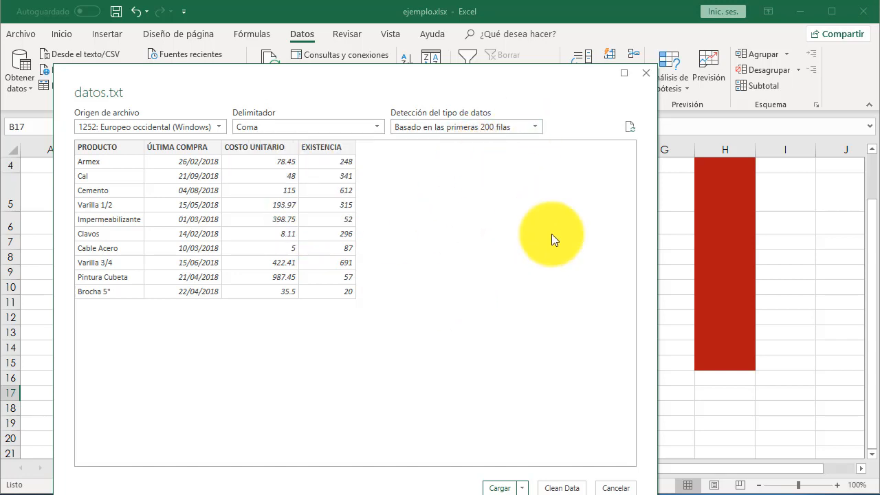
{"action": "left_click", "coordinate": [517, 490]}
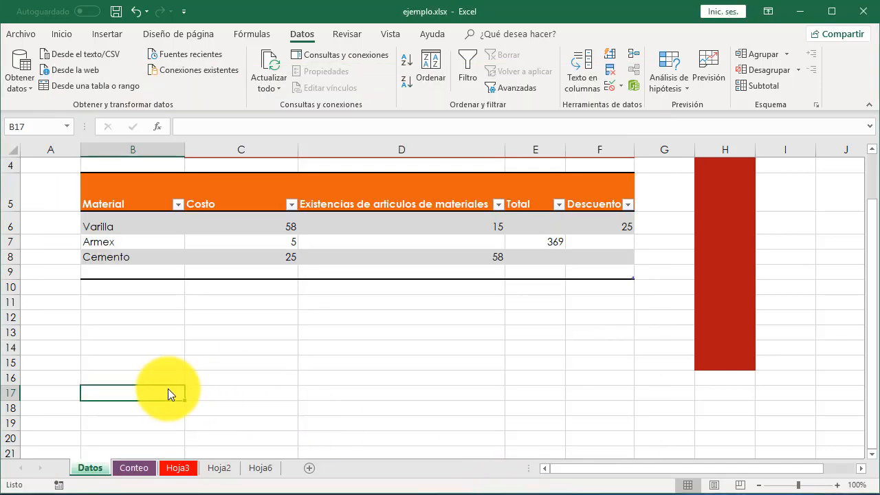
{"action": "left_click", "coordinate": [147, 398]}
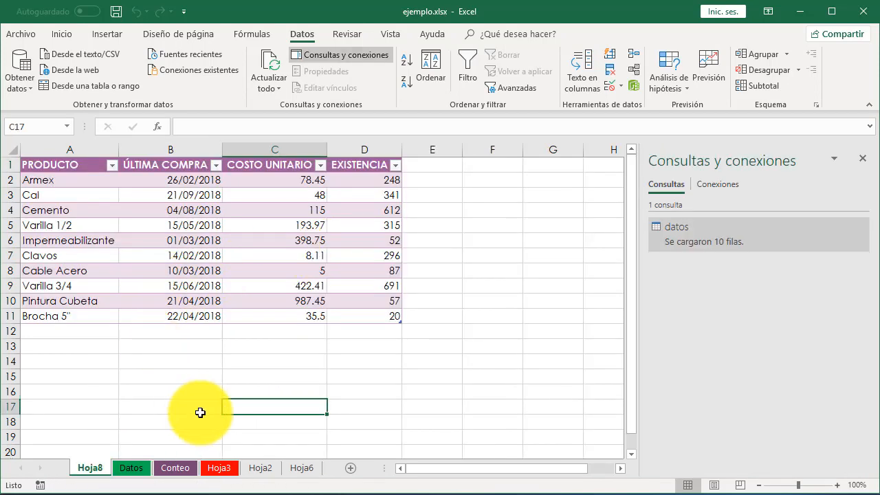
{"action": "left_click", "coordinate": [90, 468]}
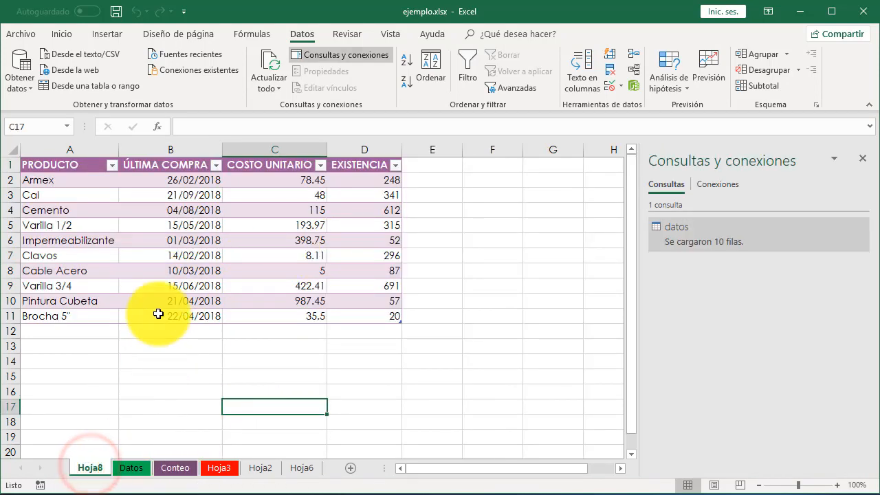
{"action": "left_click_drag", "start_coordinate": [50, 163], "coordinate": [365, 314]}
Return to the Datos sheet, open datos.txt for import again and review the file origin and data type detection options.
{"action": "left_click", "coordinate": [138, 471]}
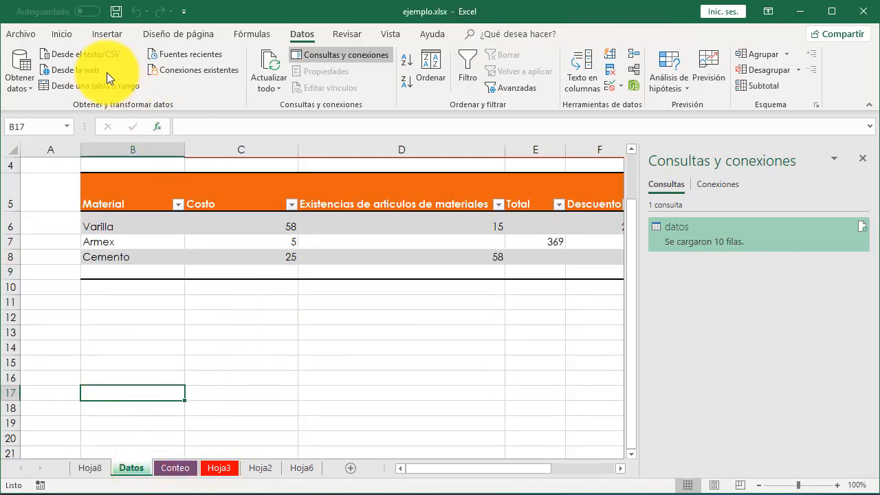
{"action": "left_click", "coordinate": [70, 54]}
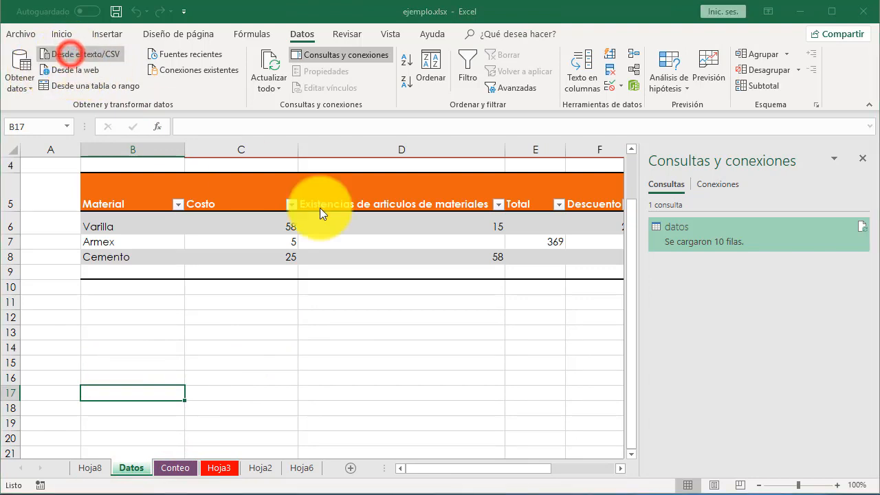
{"action": "left_click", "coordinate": [181, 122]}
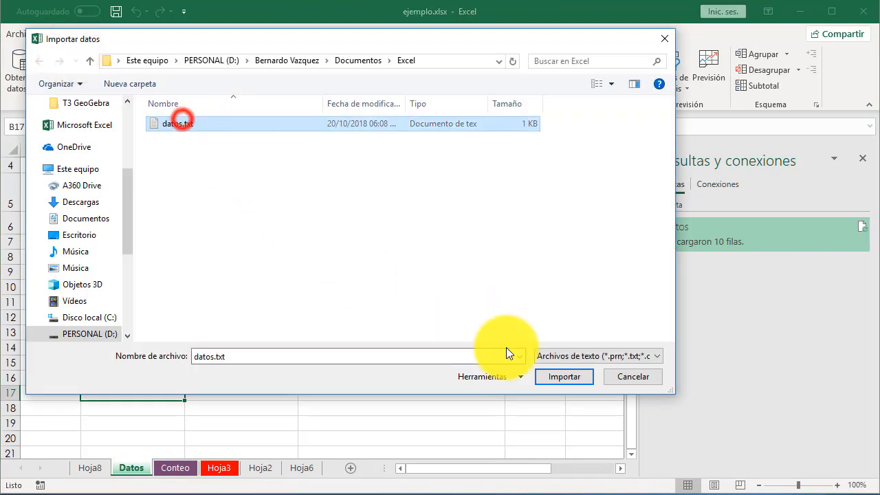
{"action": "left_click", "coordinate": [564, 378]}
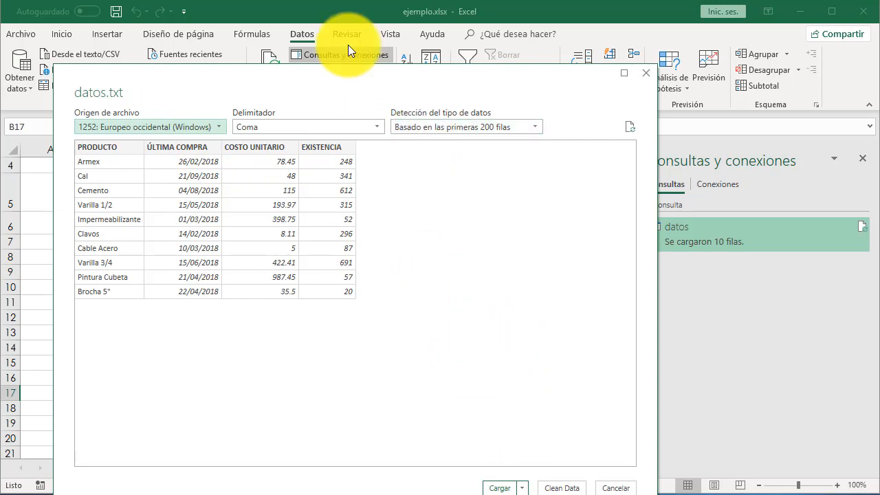
{"action": "left_click_drag", "start_coordinate": [352, 70], "coordinate": [341, 38]}
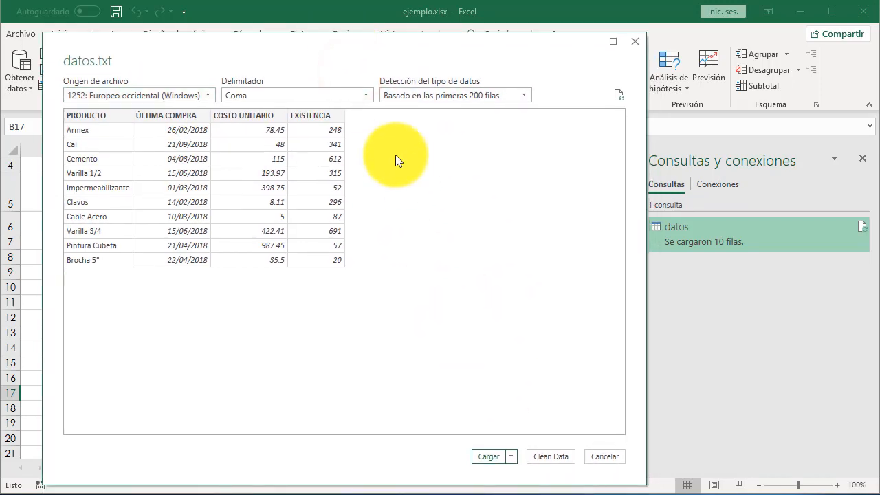
{"action": "left_click", "coordinate": [207, 93]}
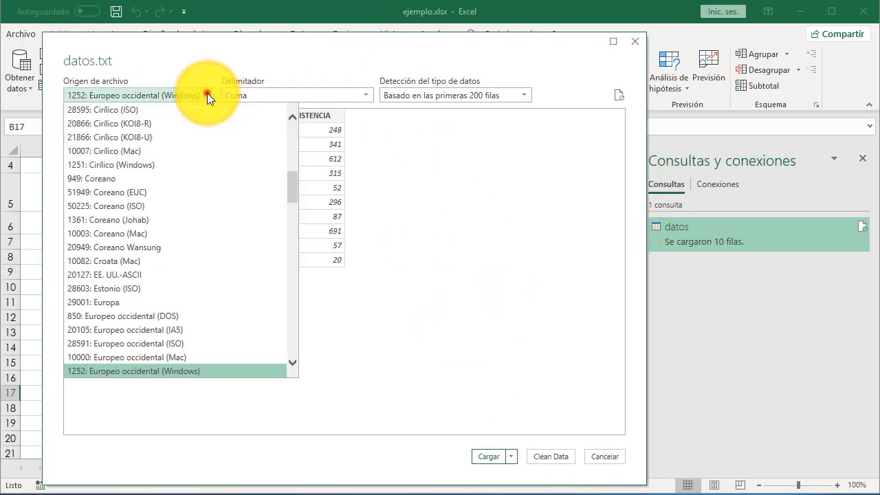
{"action": "left_click", "coordinate": [207, 93]}
{"action": "left_click", "coordinate": [473, 90]}
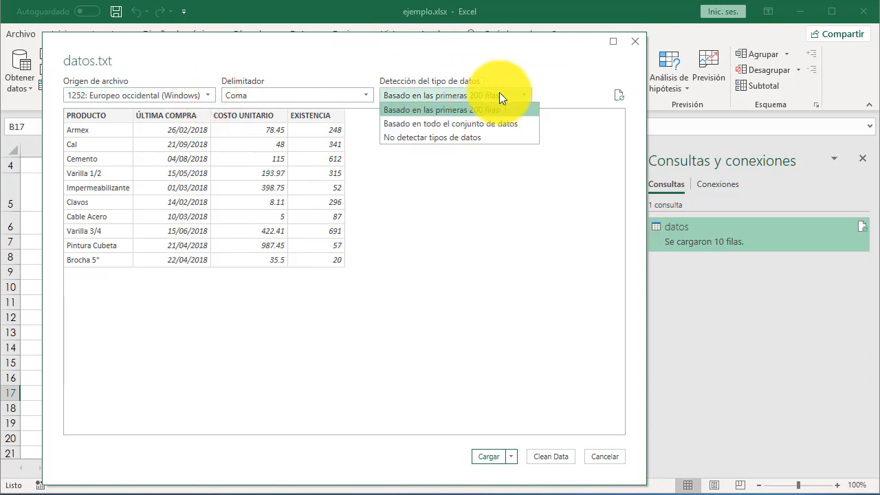
{"action": "left_click", "coordinate": [563, 91]}
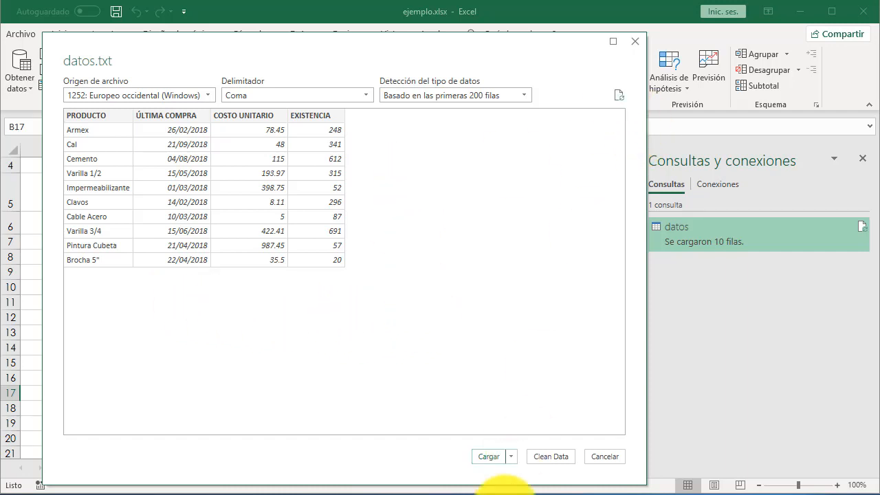
Load the datos.txt data as a table into the existing Datos worksheet at cell B16 and look over the imported rows.
{"action": "left_click", "coordinate": [510, 456]}
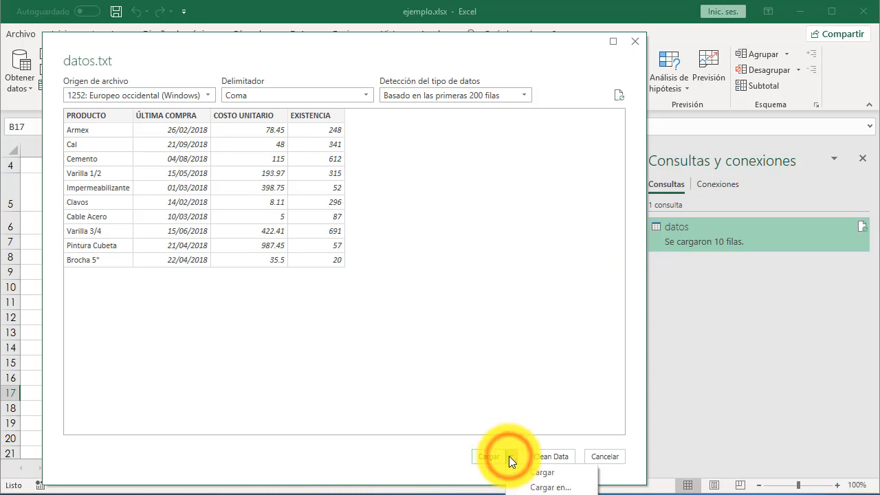
{"action": "left_click", "coordinate": [514, 473]}
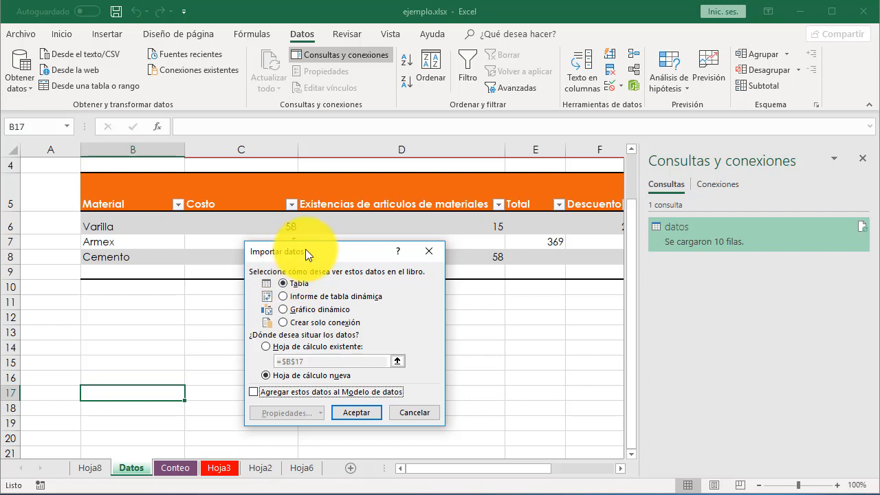
{"action": "left_click_drag", "start_coordinate": [306, 249], "coordinate": [432, 249]}
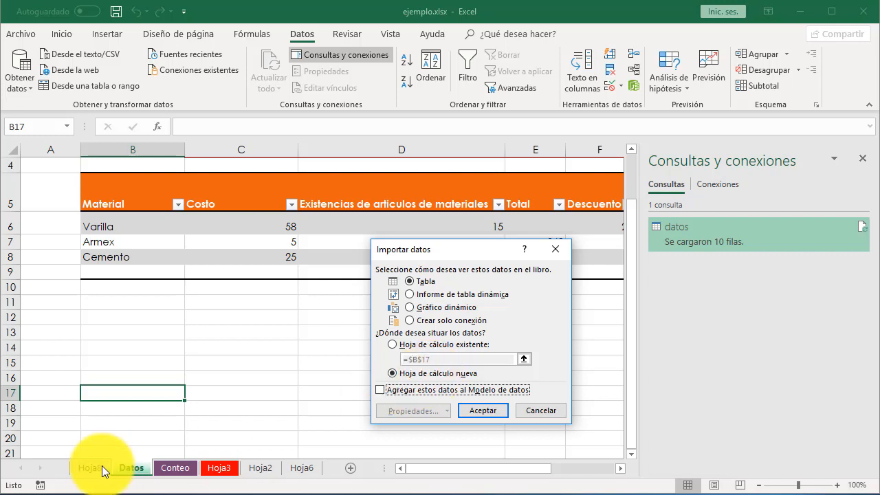
{"action": "left_click", "coordinate": [421, 343]}
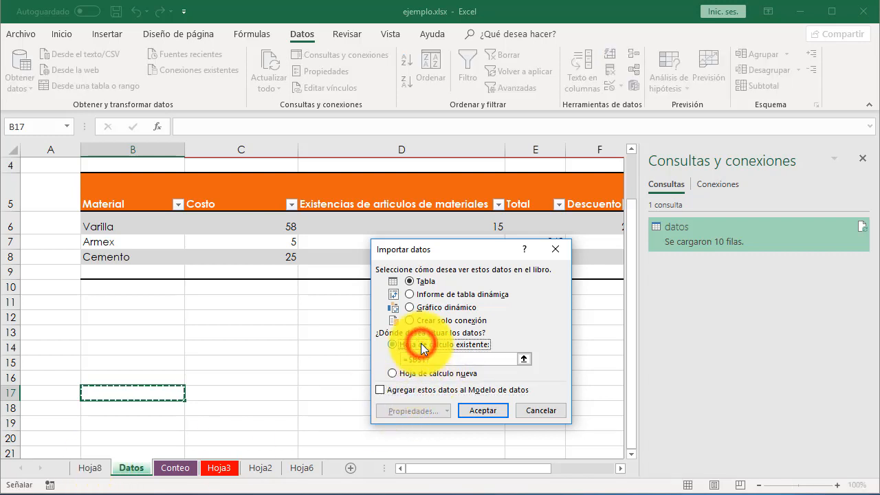
{"action": "left_click", "coordinate": [174, 378]}
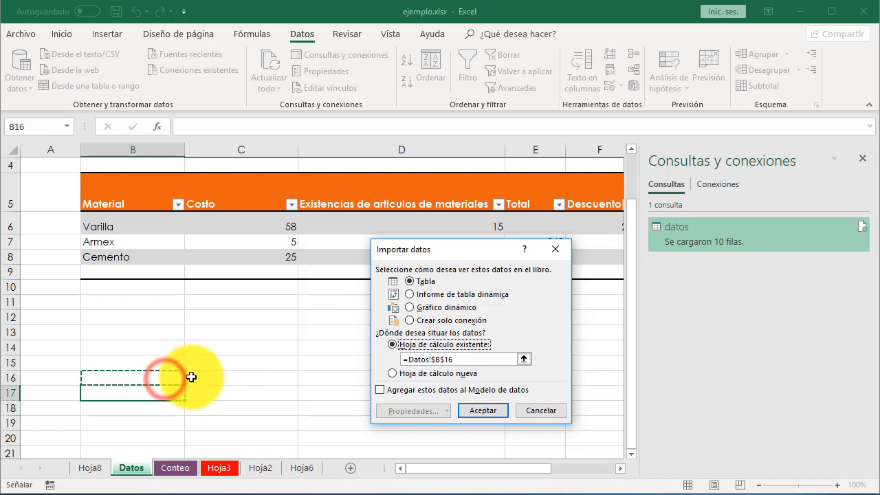
{"action": "left_click", "coordinate": [480, 411]}
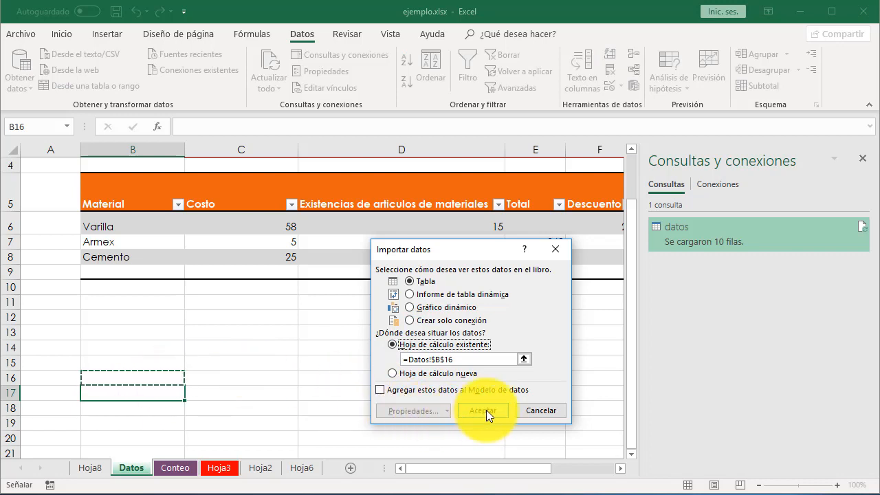
{"action": "scroll", "coordinate": [303, 400], "scroll_direction": "down", "scroll_amount": 1}
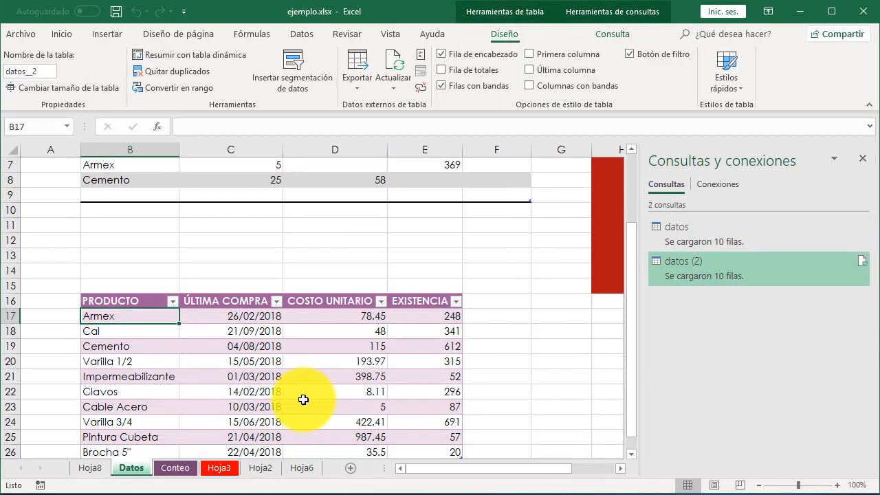
{"action": "scroll", "coordinate": [303, 400], "scroll_direction": "down", "scroll_amount": 2}
{"action": "left_click_drag", "start_coordinate": [150, 213], "coordinate": [449, 369]}
{"action": "left_click", "coordinate": [163, 215]}
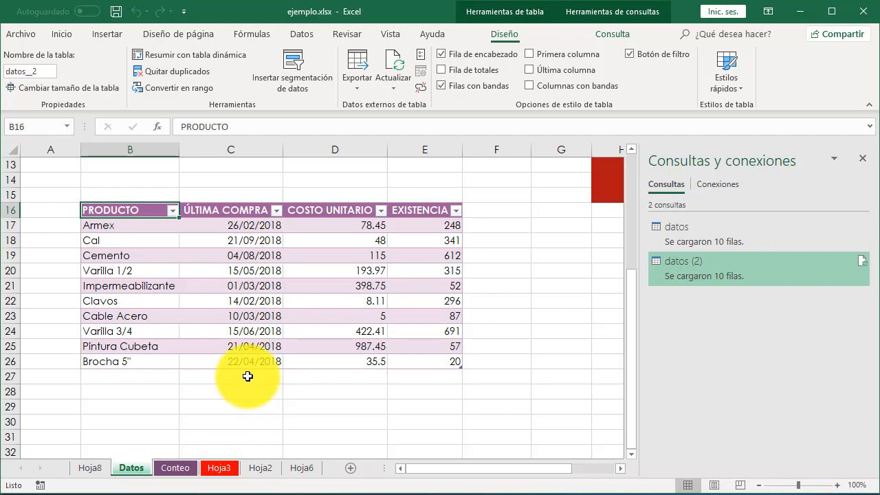
Close the Consultas y conexiones pane and set the font of the INVENTARIO title in C3 to Algerian.
{"action": "scroll", "coordinate": [247, 376], "scroll_direction": "up", "scroll_amount": 4}
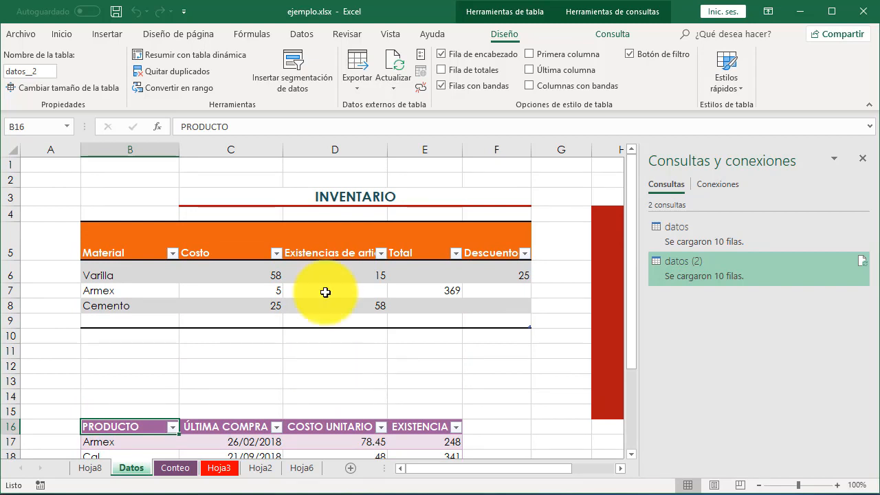
{"action": "left_click", "coordinate": [338, 200]}
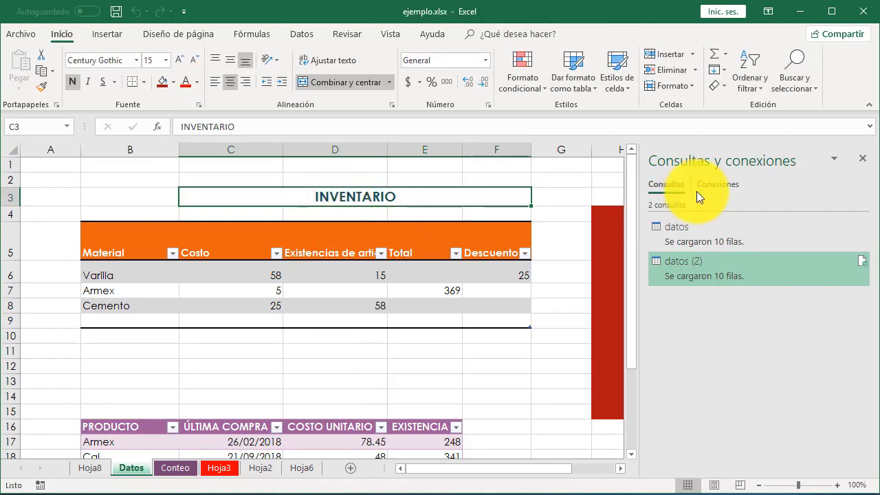
{"action": "left_click", "coordinate": [863, 159]}
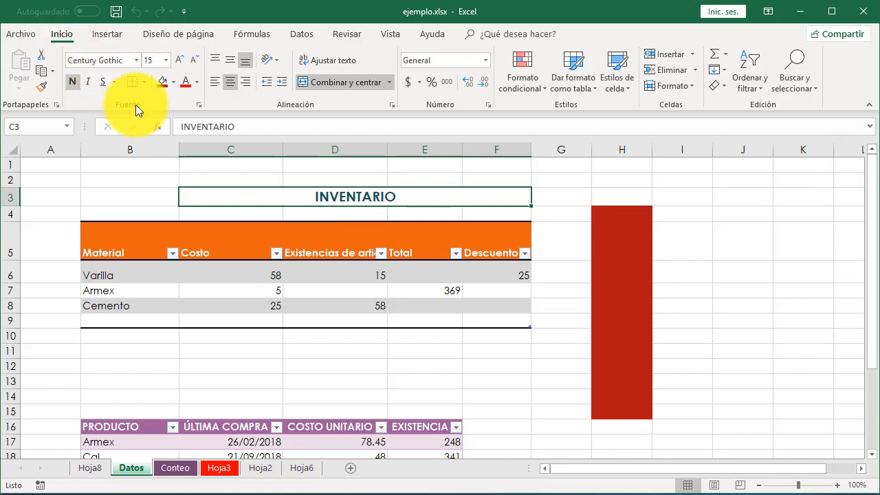
{"action": "left_click", "coordinate": [141, 63]}
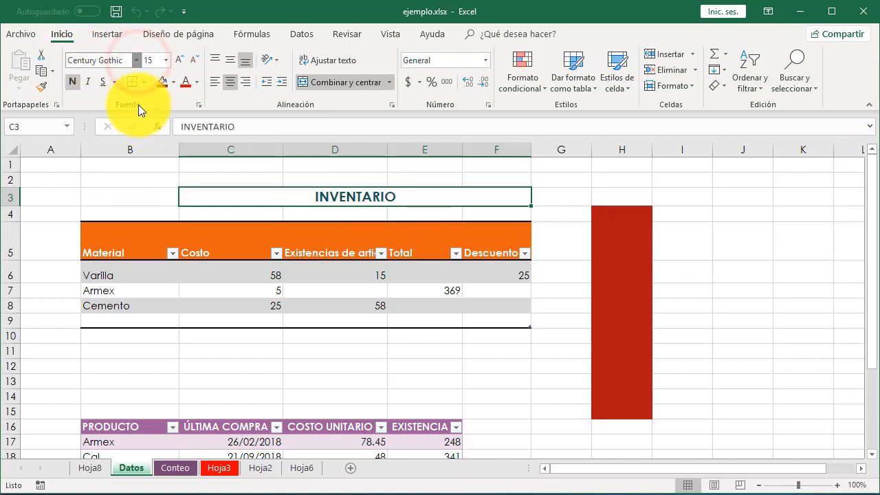
{"action": "left_click", "coordinate": [136, 60]}
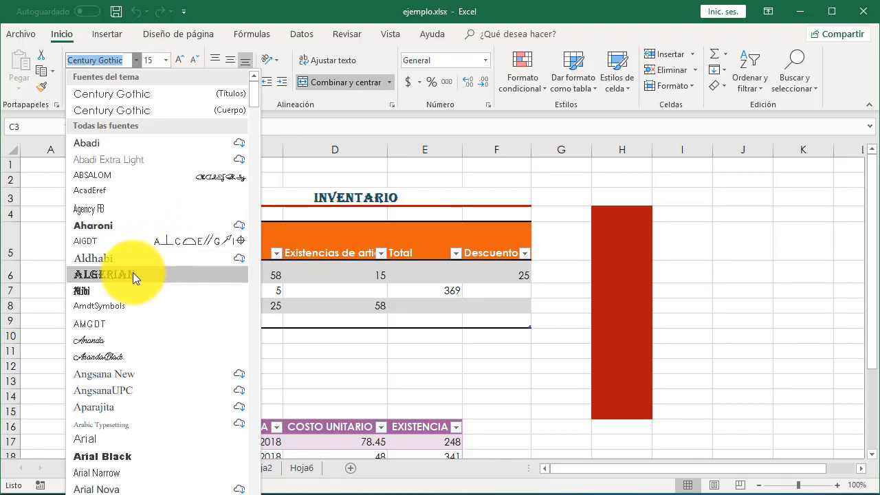
{"action": "left_click", "coordinate": [133, 272]}
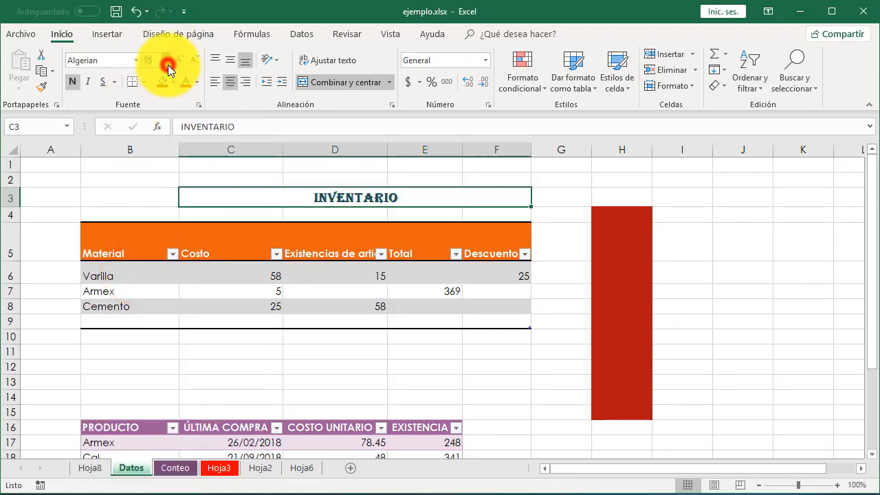
Enlarge the INVENTARIO title to font size 26 and format it as italic with a double underline.
{"action": "left_click", "coordinate": [166, 61]}
{"action": "left_click", "coordinate": [181, 60]}
{"action": "left_click", "coordinate": [183, 60]}
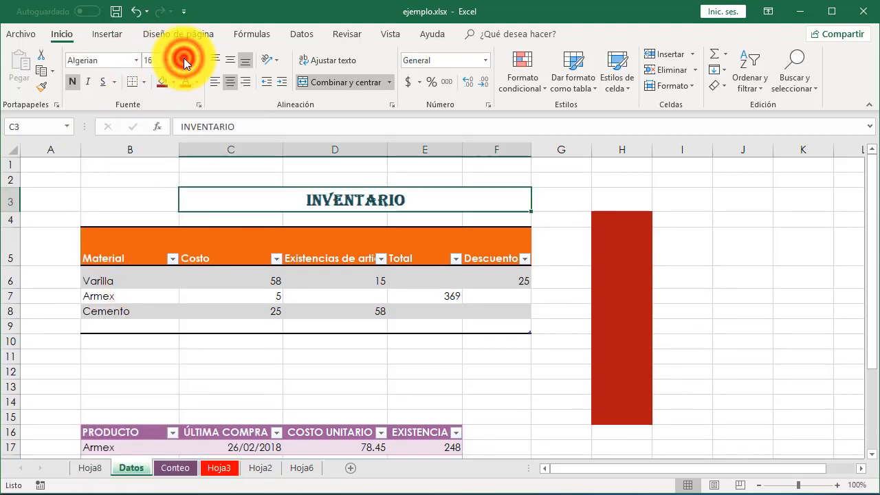
{"action": "left_click", "coordinate": [182, 59]}
{"action": "left_click", "coordinate": [185, 61]}
{"action": "left_click", "coordinate": [184, 61]}
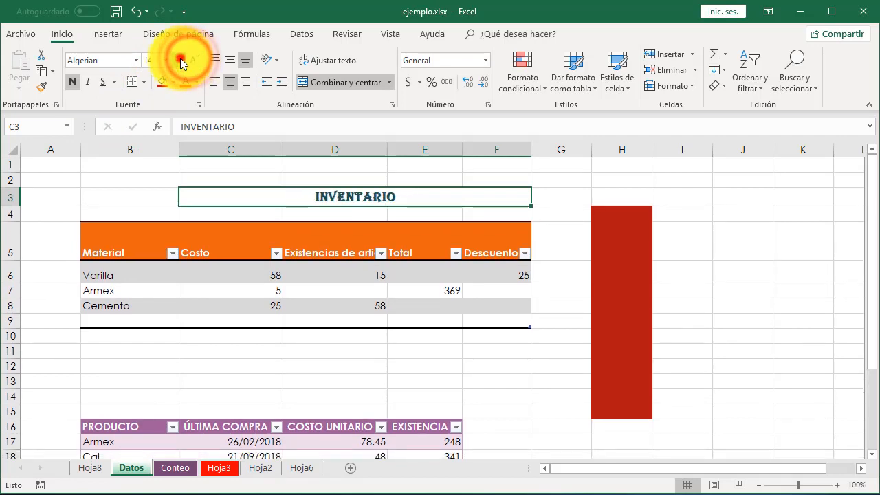
{"action": "left_click", "coordinate": [182, 61]}
{"action": "left_click", "coordinate": [182, 60]}
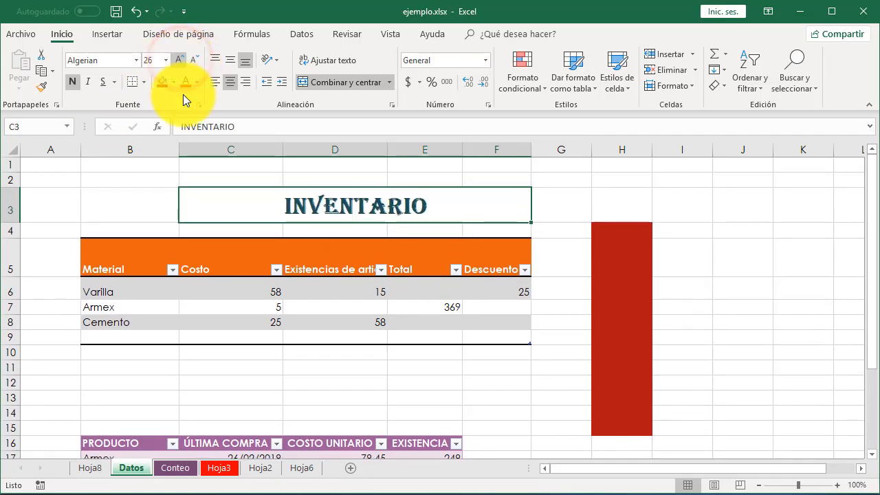
{"action": "left_click", "coordinate": [88, 82]}
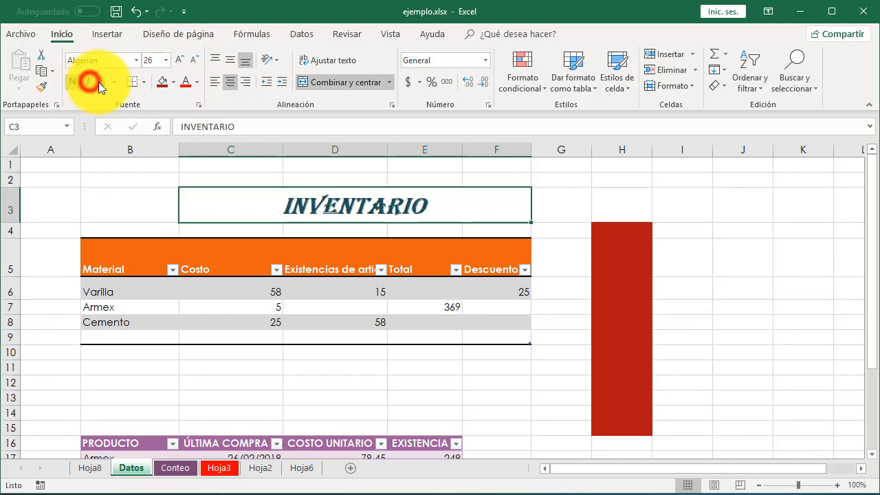
{"action": "left_click", "coordinate": [102, 82]}
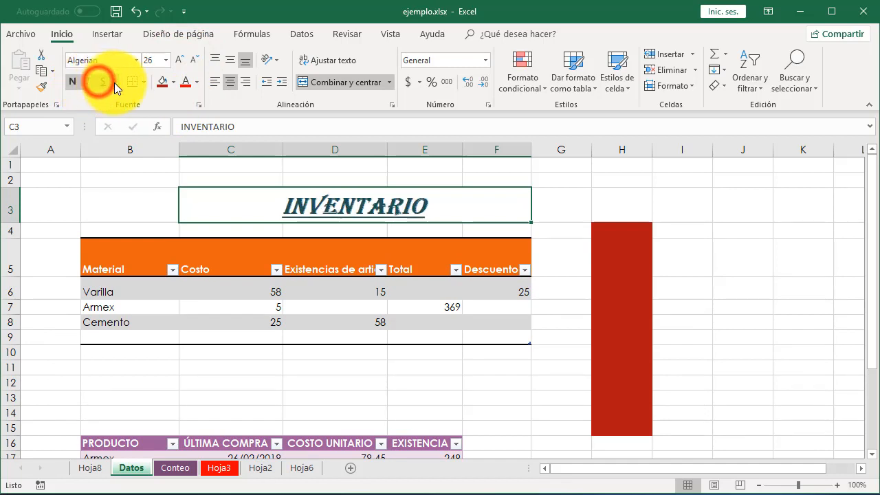
Fill the INVENTARIO title cell with light teal blue and set its font colour to dark gold.
{"action": "left_click", "coordinate": [172, 84]}
{"action": "left_click", "coordinate": [198, 135]}
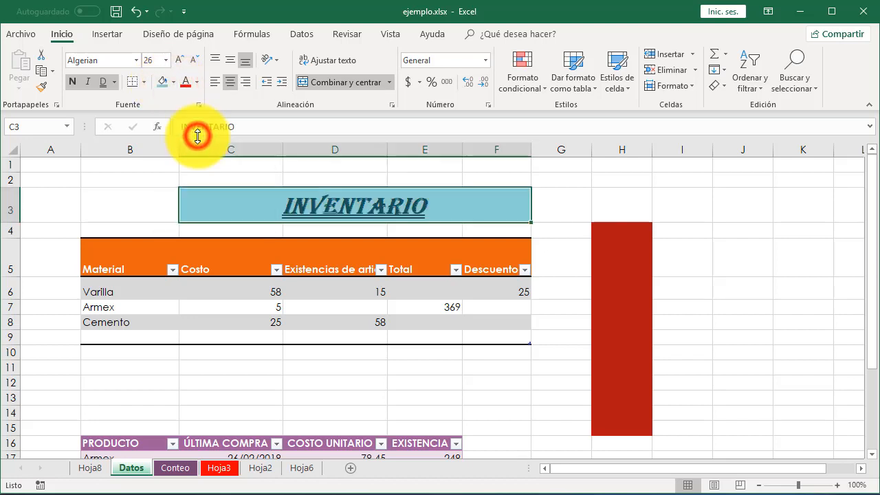
{"action": "left_click", "coordinate": [197, 82]}
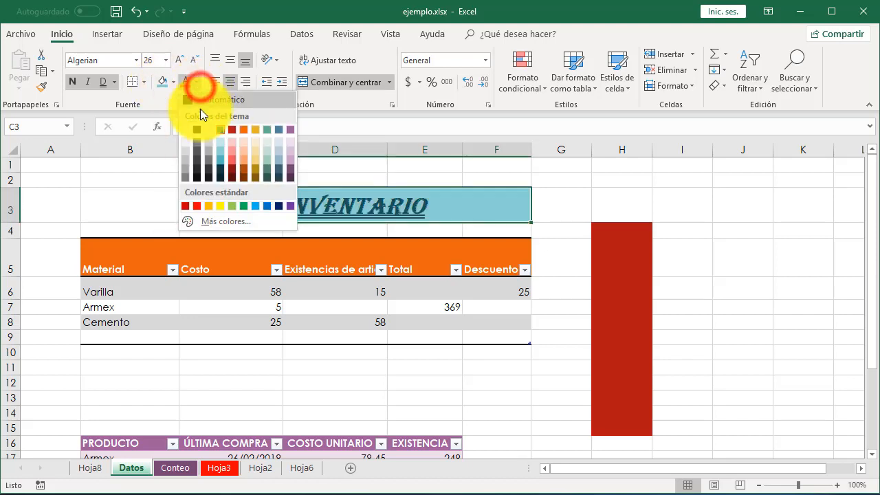
{"action": "left_click", "coordinate": [254, 176]}
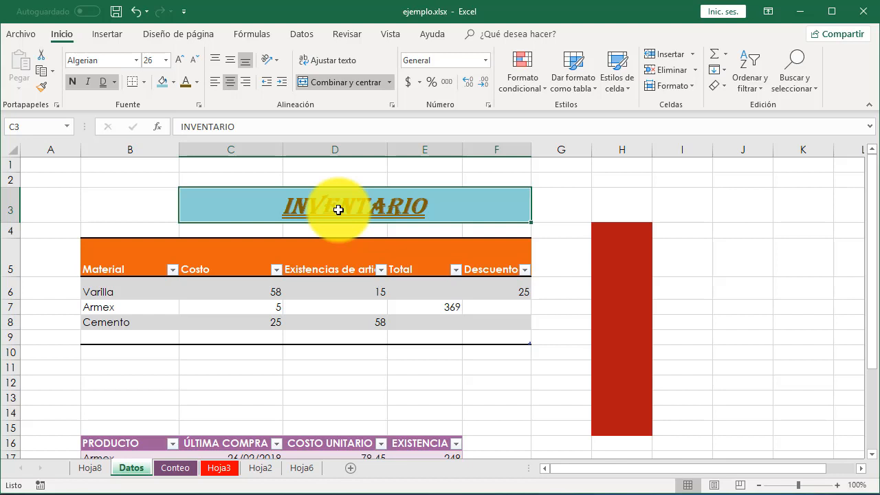
{"action": "left_click", "coordinate": [142, 82]}
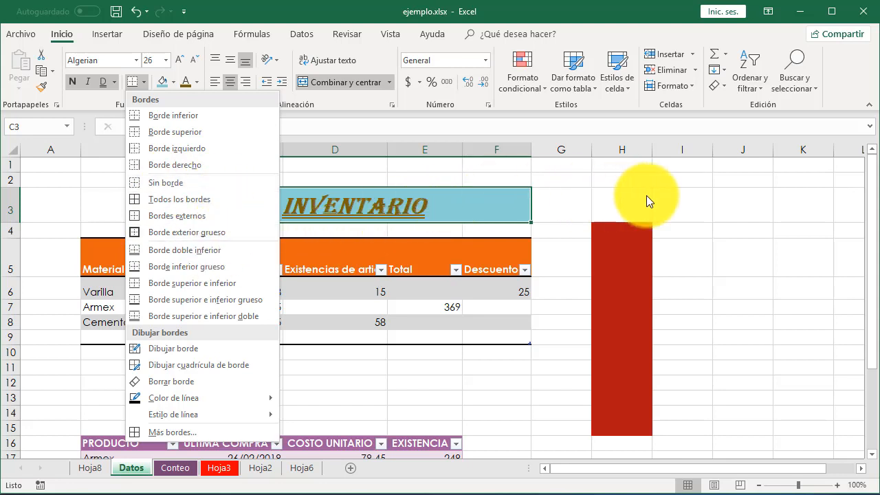
{"action": "left_click", "coordinate": [581, 199]}
{"action": "left_click", "coordinate": [113, 205]}
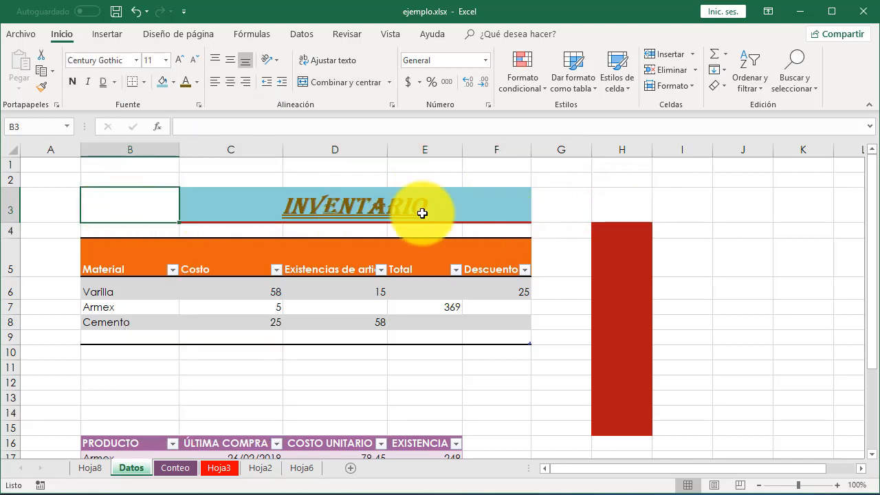
Select the INVENTARIO title cell and choose a dash-dot line style for drawing borders.
{"action": "left_click", "coordinate": [279, 199]}
{"action": "left_click", "coordinate": [144, 83]}
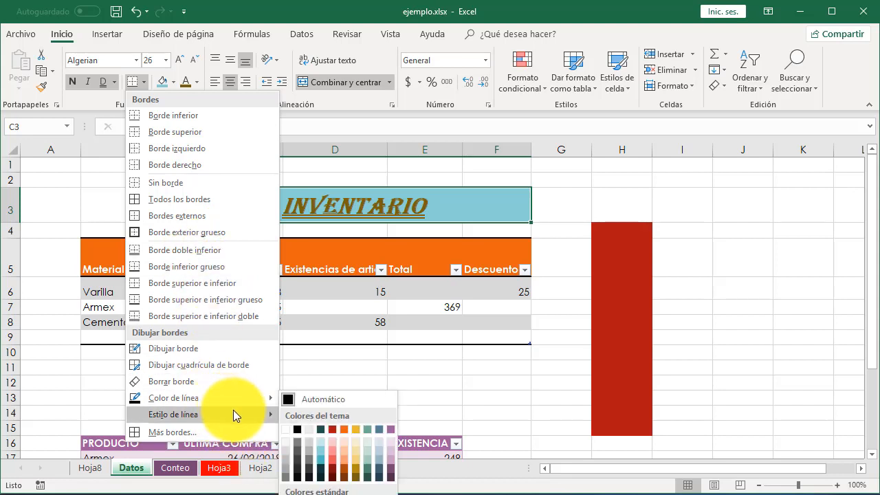
{"action": "mouse_move", "coordinate": [233, 413]}
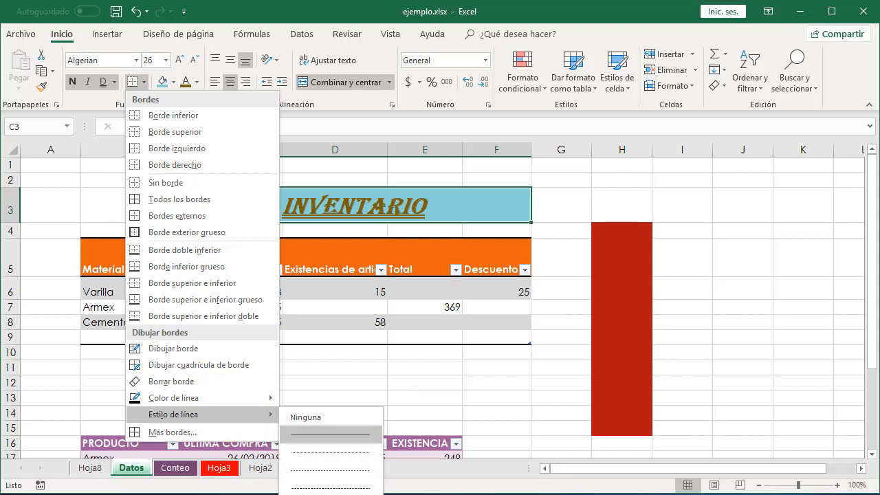
{"action": "left_click", "coordinate": [330, 434]}
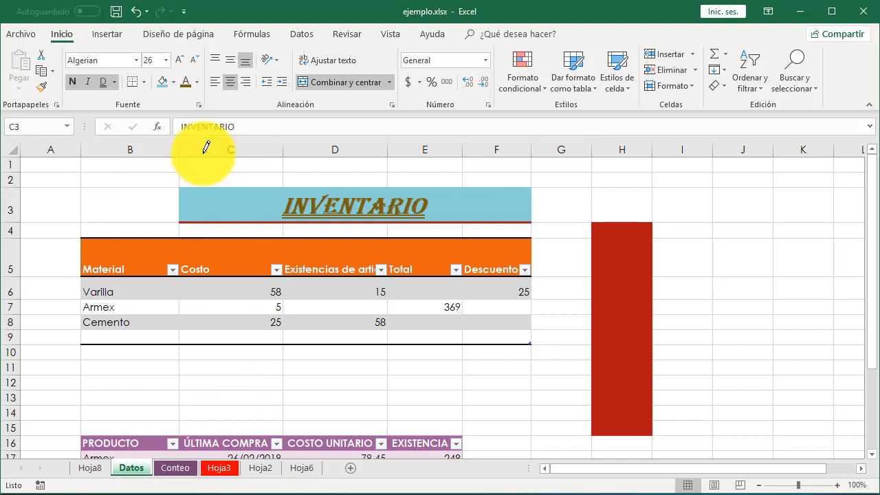
Set the border line colour to the light red shade of the theme colours.
{"action": "left_click", "coordinate": [143, 82]}
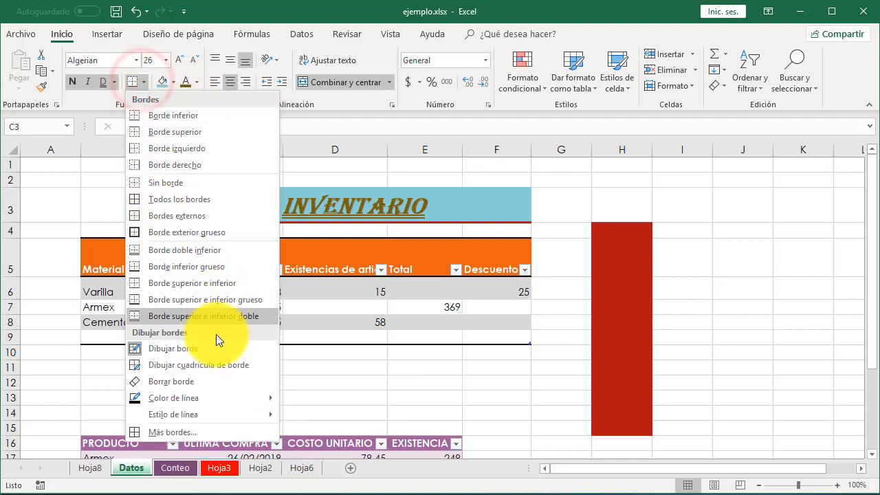
{"action": "mouse_move", "coordinate": [227, 399]}
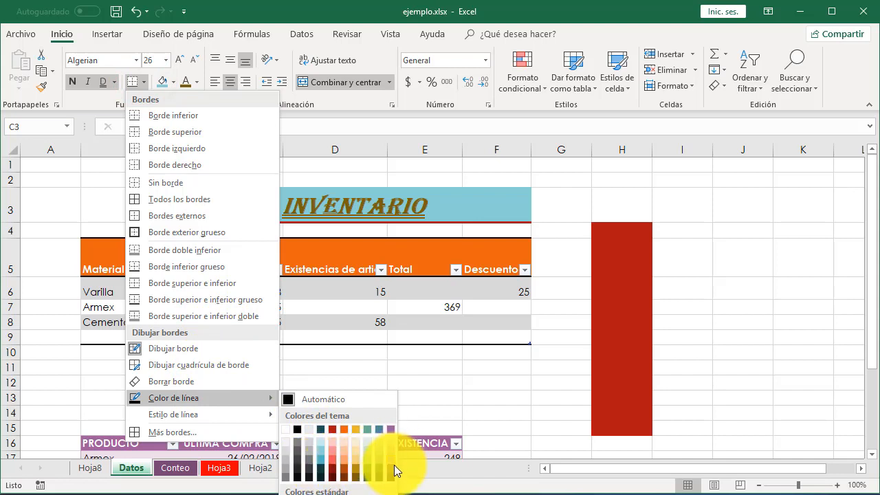
{"action": "left_click", "coordinate": [335, 460]}
Apply all borders (Todos los bordes) to the INVENTARIO title cell and deselect it to check the outline.
{"action": "left_click", "coordinate": [145, 83]}
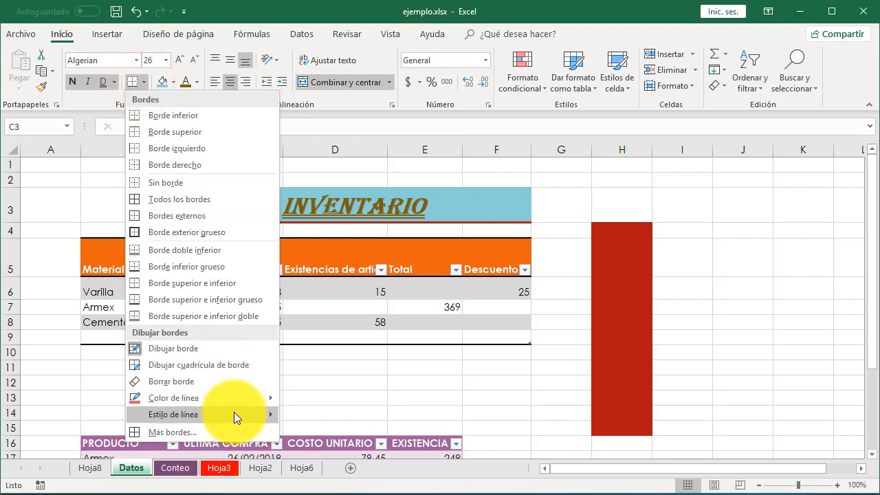
{"action": "mouse_move", "coordinate": [234, 413]}
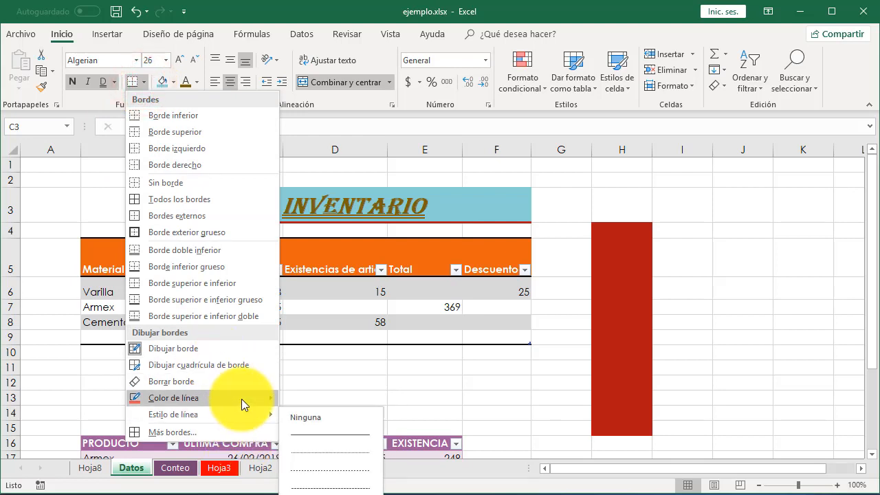
{"action": "mouse_move", "coordinate": [241, 399]}
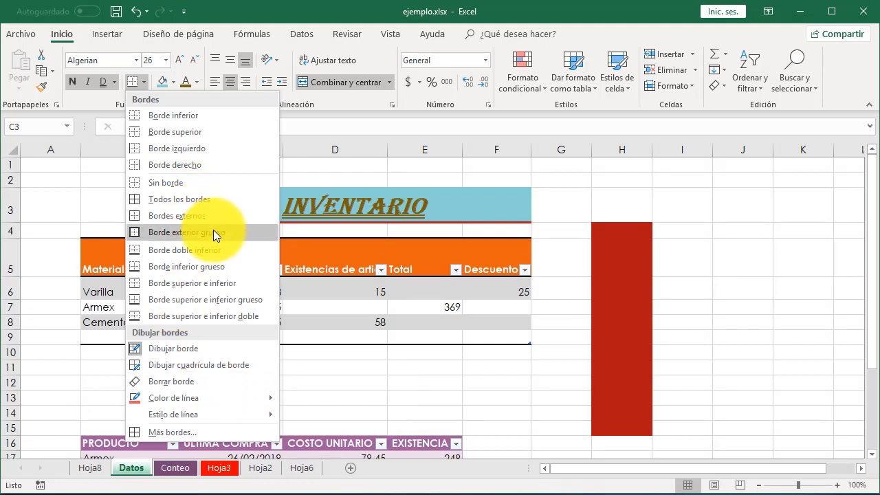
{"action": "left_click", "coordinate": [179, 198]}
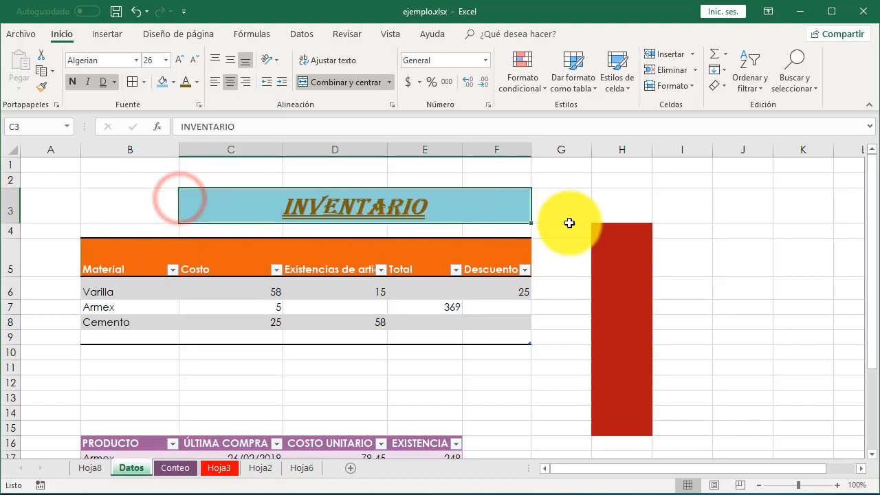
{"action": "left_click", "coordinate": [633, 210]}
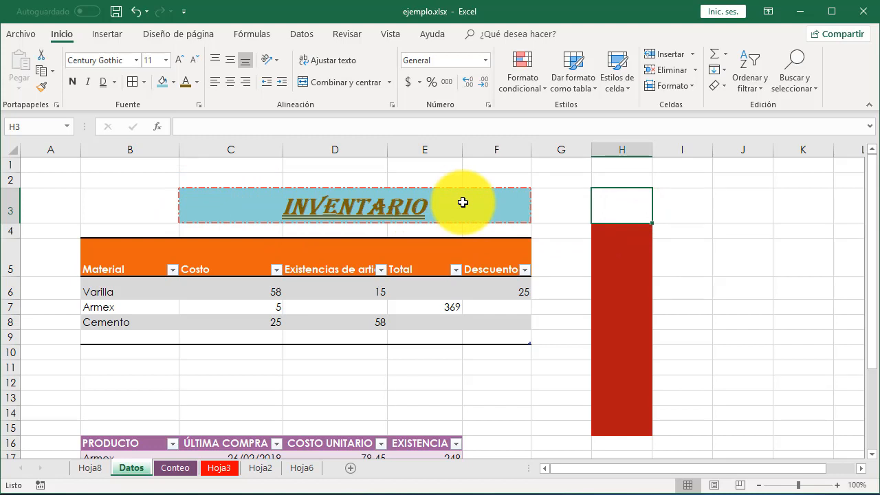
{"action": "left_click", "coordinate": [241, 289]}
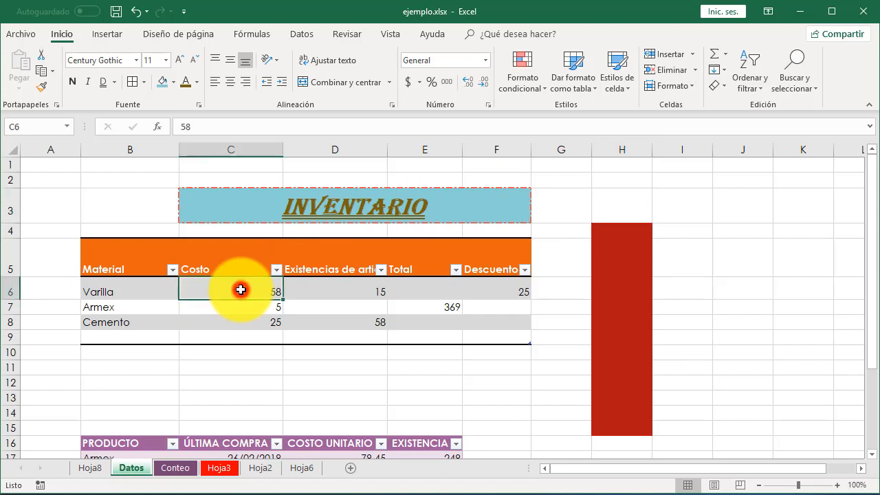
Apply the Contabilidad number format to the Costo column cells C6:C9.
{"action": "left_click_drag", "start_coordinate": [241, 290], "coordinate": [241, 332]}
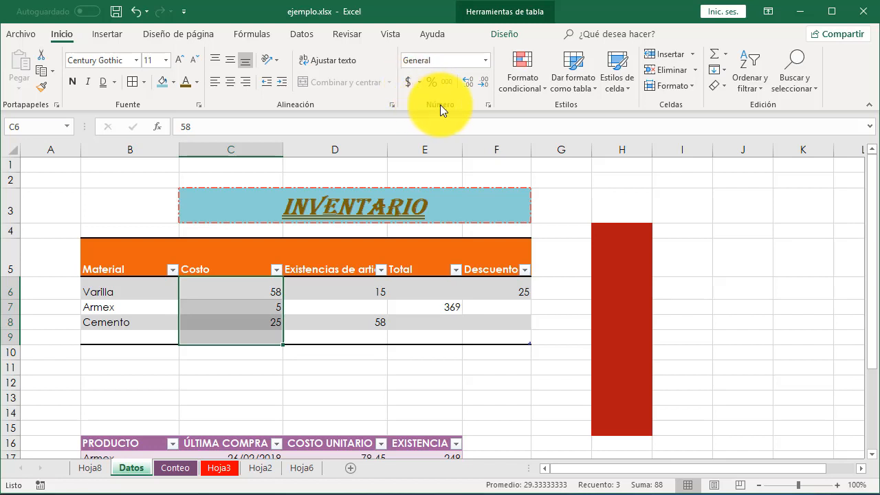
{"action": "left_click", "coordinate": [485, 60]}
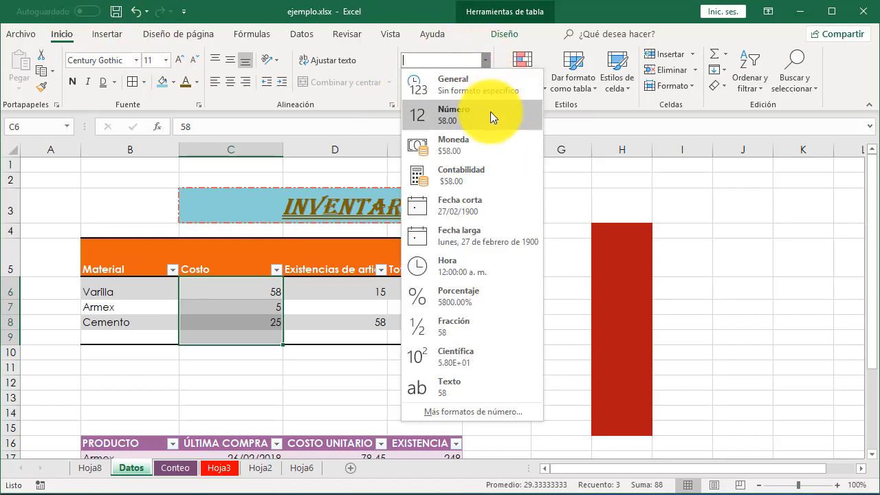
{"action": "left_click", "coordinate": [486, 169]}
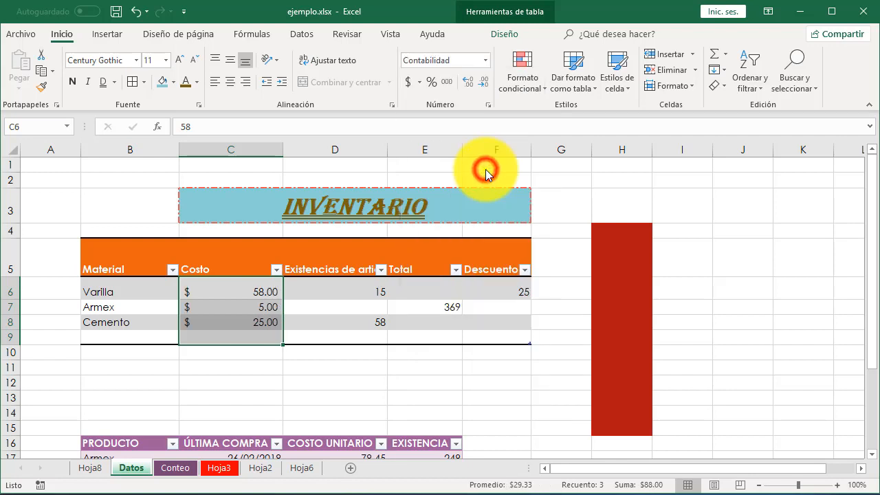
Try the Moneda number format on the Costo cells C6:C9 and return them to Contabilidad.
{"action": "left_click", "coordinate": [415, 83]}
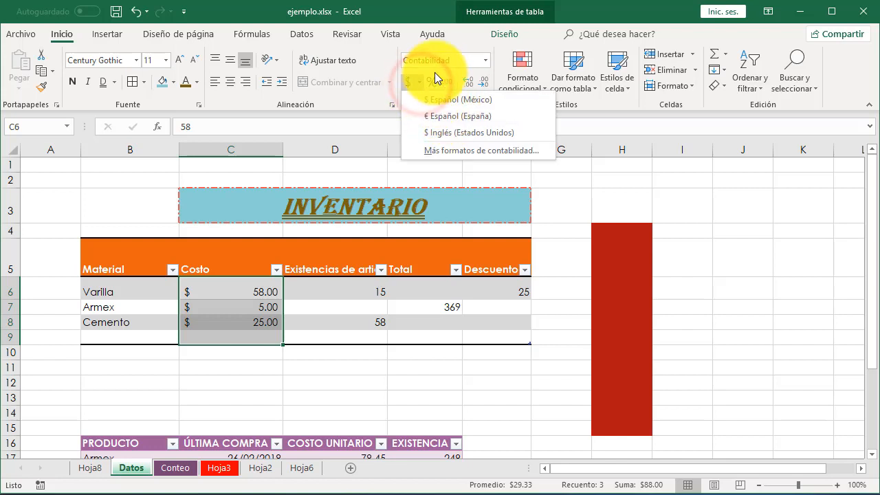
{"action": "left_click", "coordinate": [457, 61]}
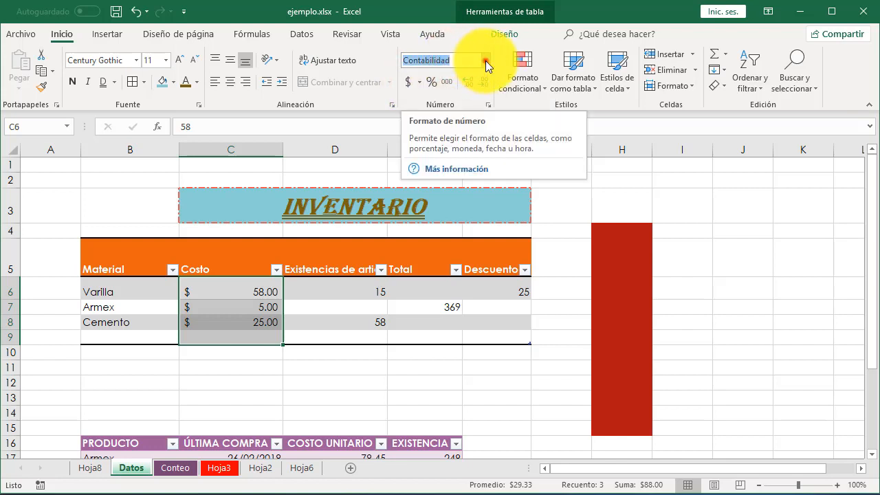
{"action": "left_click", "coordinate": [485, 61]}
{"action": "left_click", "coordinate": [464, 142]}
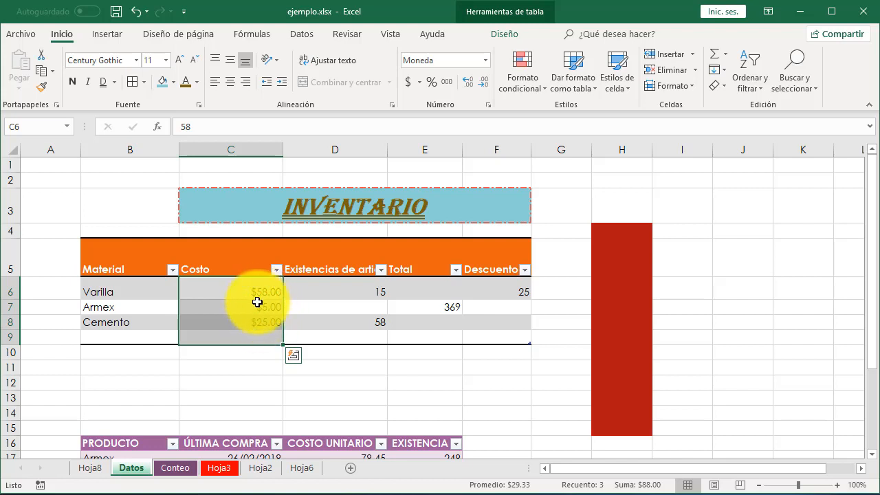
{"action": "left_click", "coordinate": [484, 67]}
{"action": "left_click", "coordinate": [442, 175]}
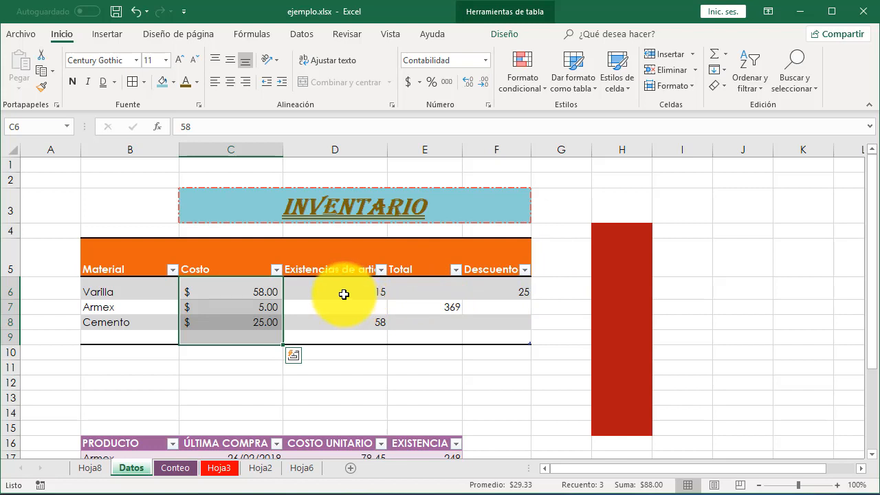
Change Varilla's Existencias value in cell D6 to 15.3698542.
{"action": "left_click", "coordinate": [338, 289]}
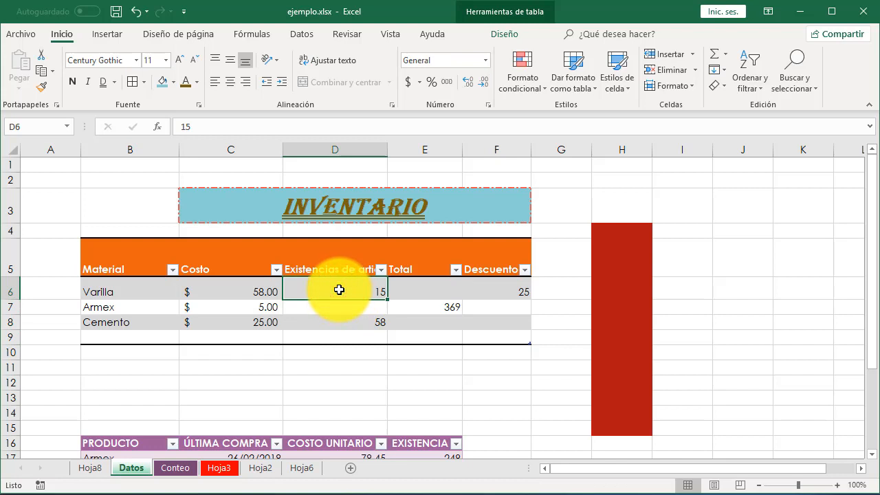
{"action": "key", "text": "F2"}
{"action": "type", "text": "542"}
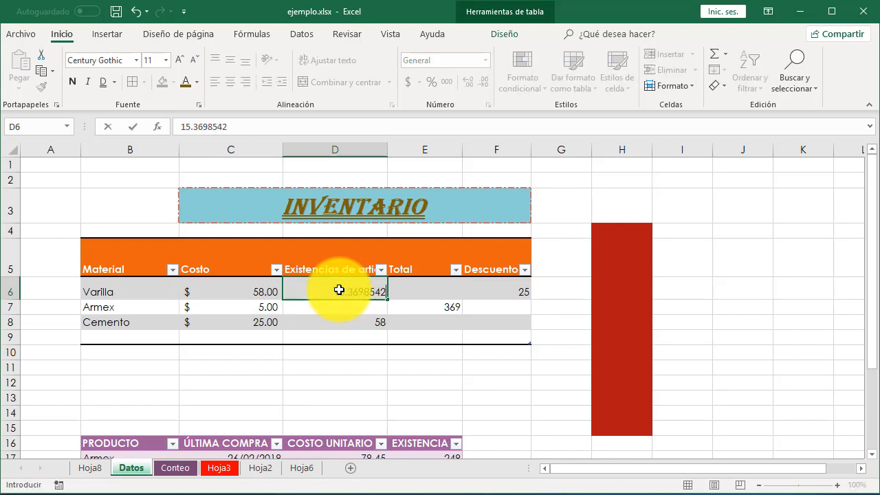
{"action": "key", "text": "Return"}
Reduce the number of decimals shown in cell D6 to three.
{"action": "left_click", "coordinate": [339, 290]}
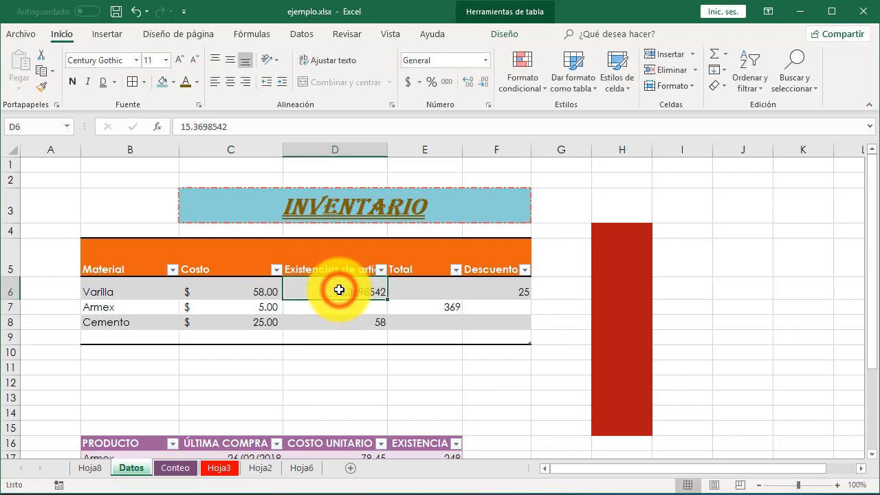
{"action": "left_click", "coordinate": [482, 85]}
{"action": "left_click", "coordinate": [482, 84]}
{"action": "left_click", "coordinate": [482, 85]}
{"action": "left_click", "coordinate": [481, 85]}
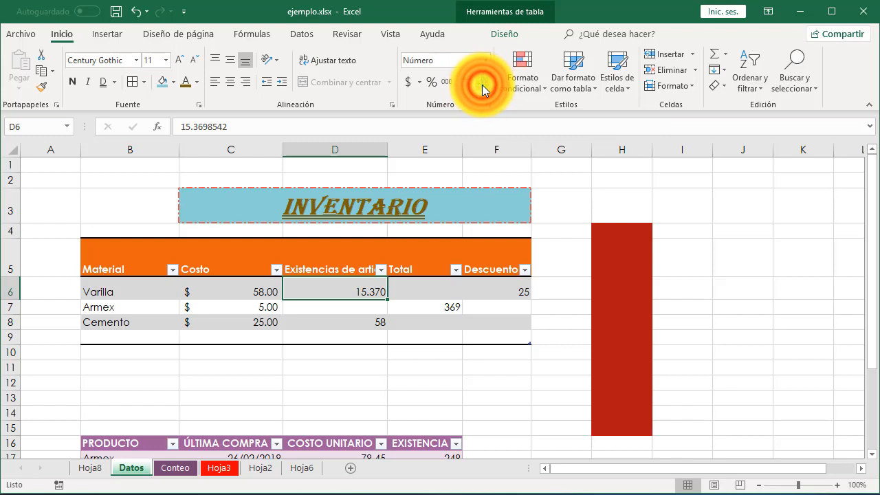
Alternate between adding and removing decimals in cell D6, ending with six decimal places.
{"action": "left_click", "coordinate": [470, 81]}
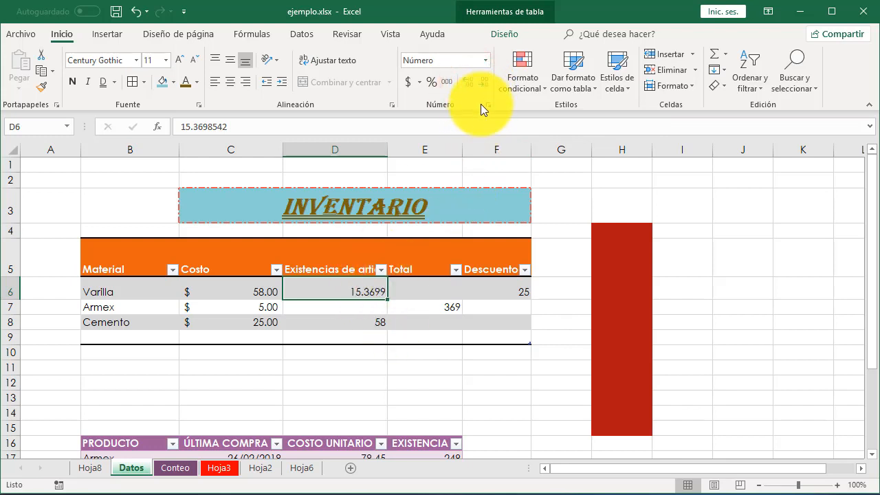
{"action": "left_click", "coordinate": [482, 87]}
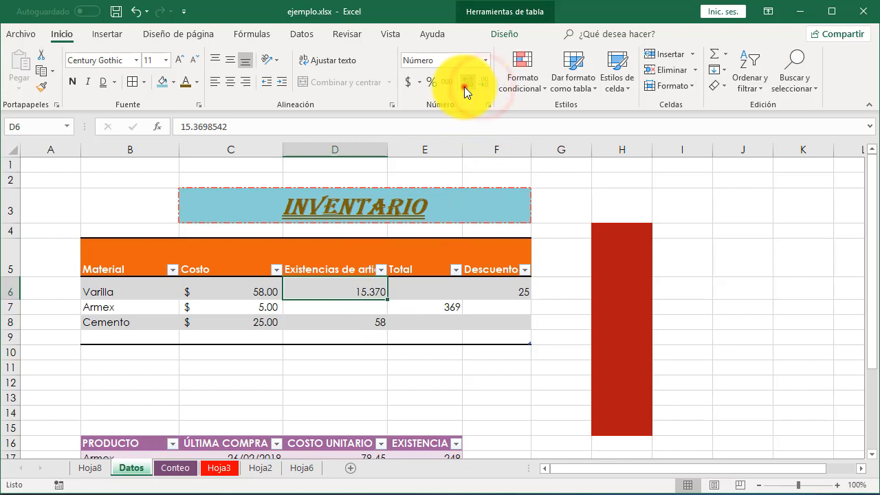
{"action": "left_click", "coordinate": [464, 87]}
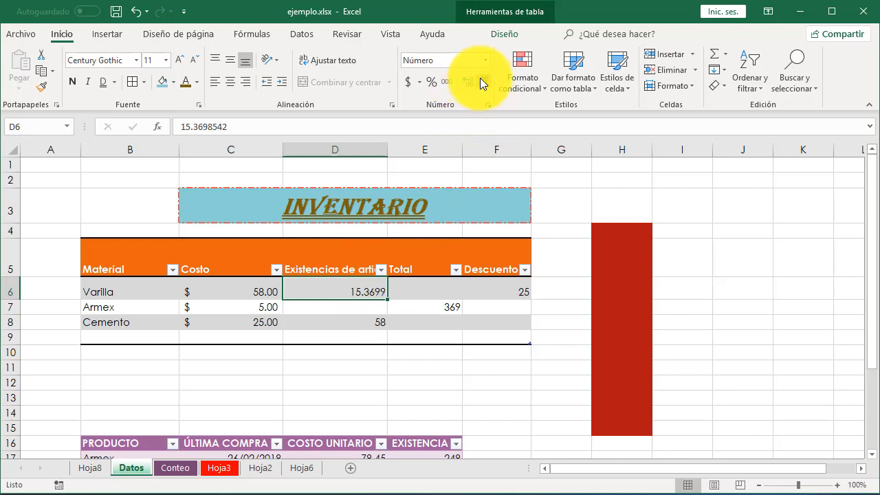
{"action": "left_click", "coordinate": [480, 77]}
{"action": "left_click", "coordinate": [464, 86]}
{"action": "left_click", "coordinate": [464, 85]}
{"action": "left_click", "coordinate": [465, 85]}
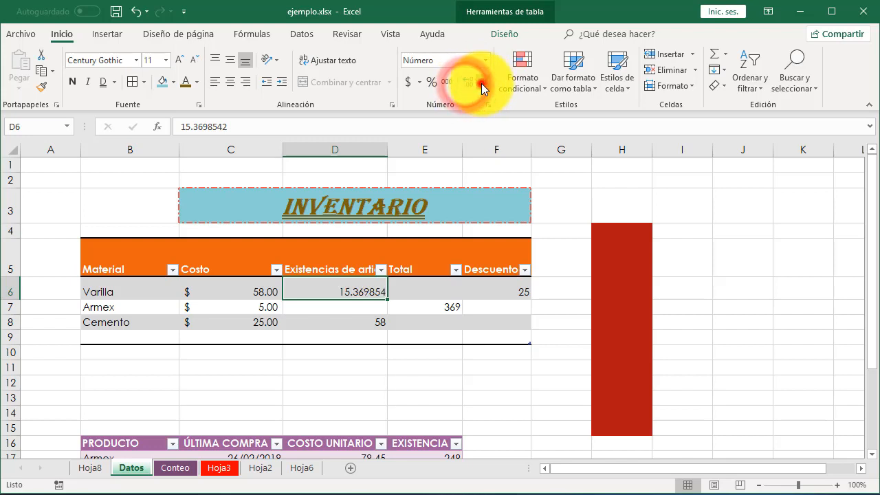
Reduce the decimals shown in cell D6 to a single decimal place.
{"action": "left_click", "coordinate": [482, 85]}
{"action": "left_click", "coordinate": [482, 84]}
{"action": "left_click", "coordinate": [482, 84]}
{"action": "left_click", "coordinate": [482, 84]}
{"action": "left_click", "coordinate": [483, 85]}
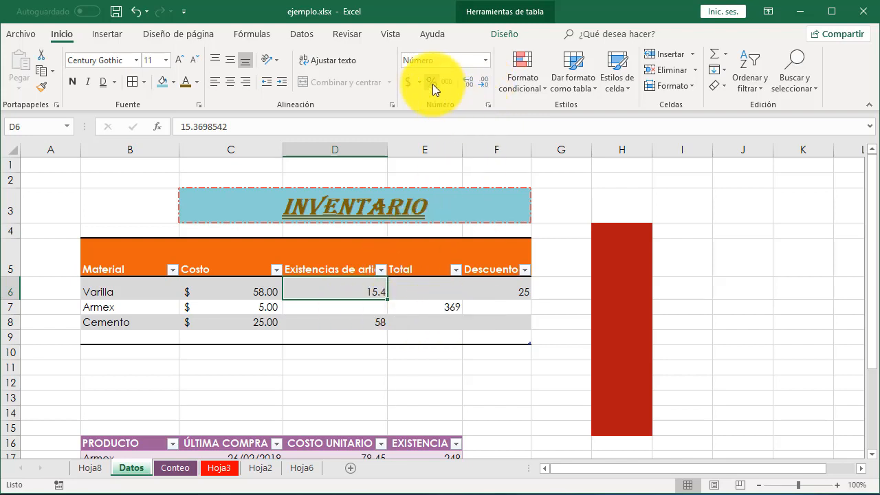
Apply the percentage format to cells E7 and E9 of the Total column, and enter 25% in E9.
{"action": "left_click", "coordinate": [414, 309]}
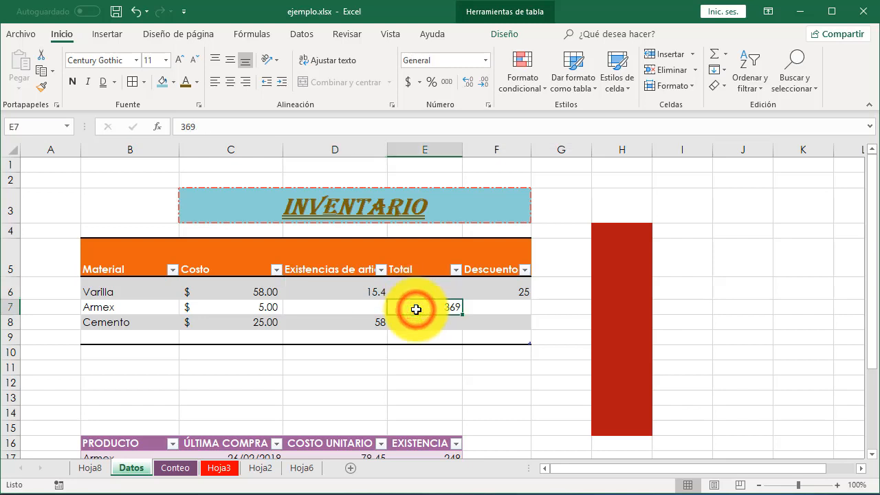
{"action": "left_click", "coordinate": [432, 81]}
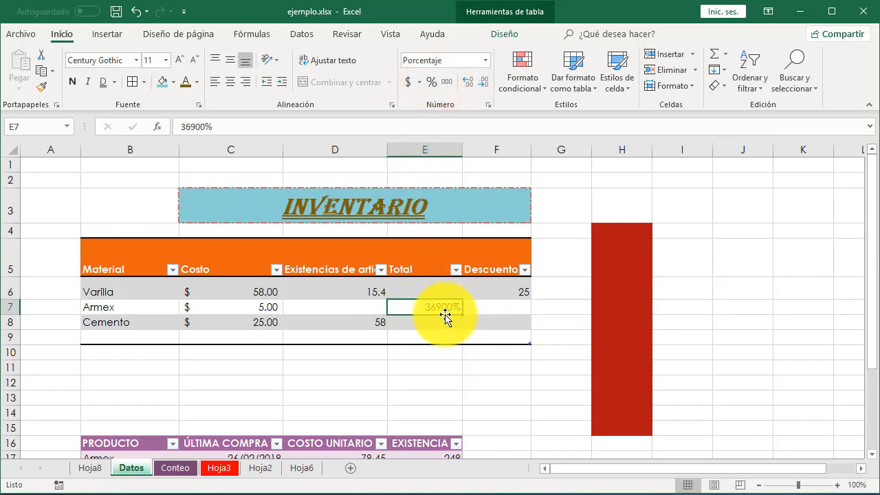
{"action": "left_click", "coordinate": [440, 334]}
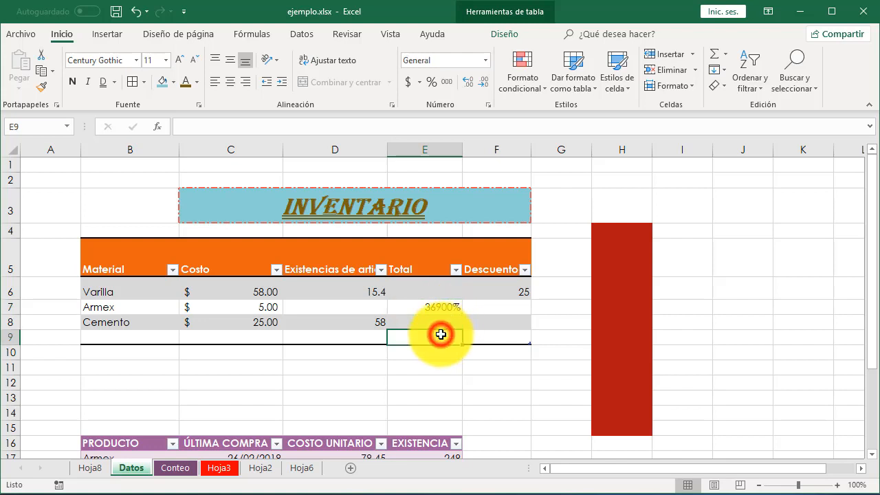
{"action": "left_click", "coordinate": [431, 83]}
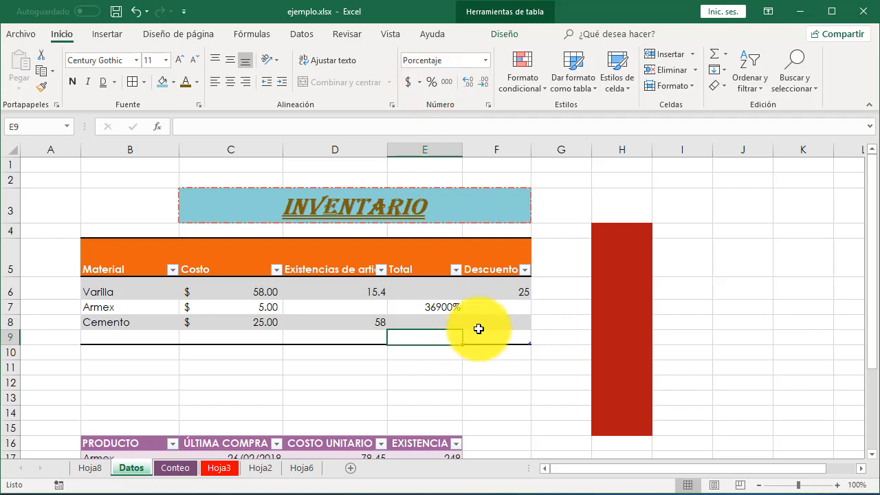
{"action": "type", "text": "25"}
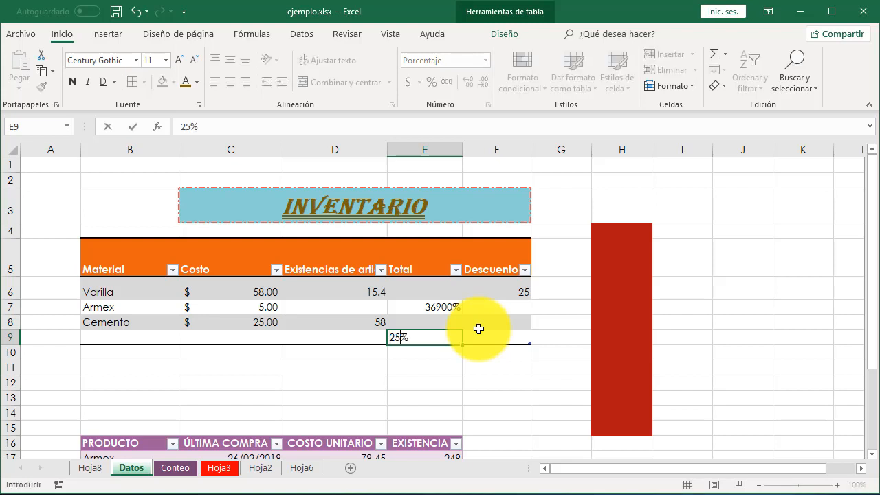
{"action": "key", "text": "Return"}
{"action": "left_click", "coordinate": [447, 338]}
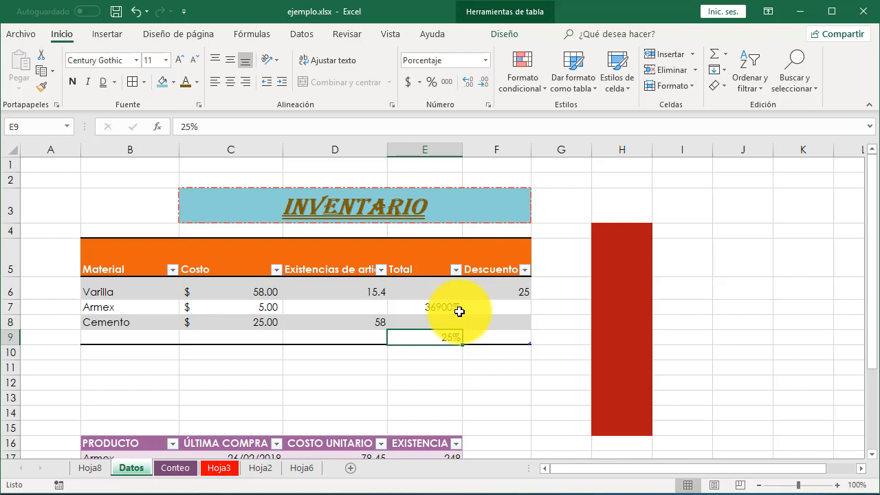
{"action": "left_click", "coordinate": [485, 61]}
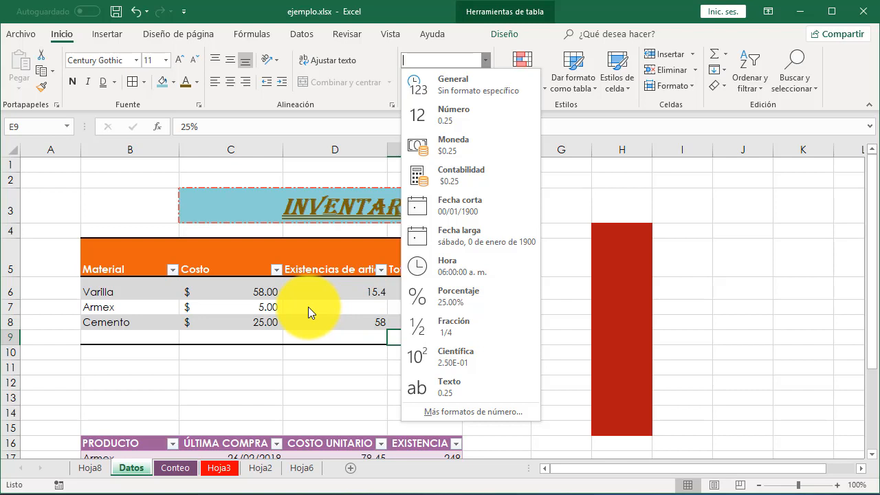
{"action": "left_click", "coordinate": [238, 295]}
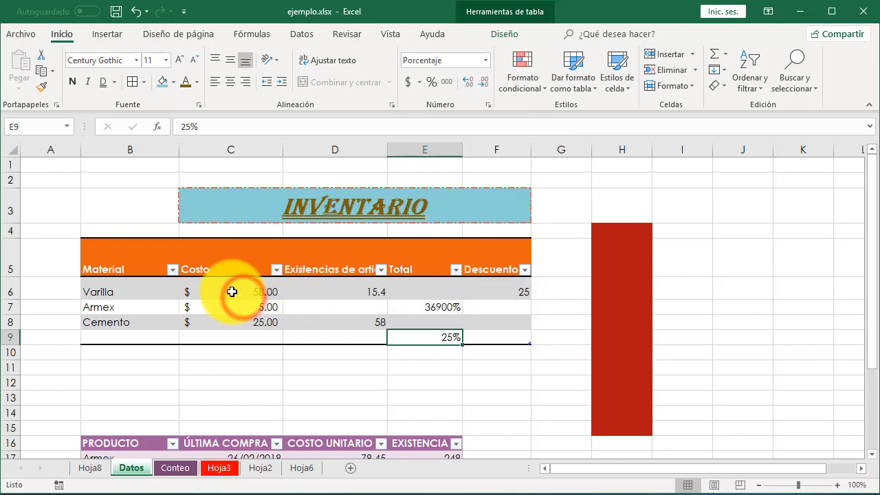
Try the € Español (España) and $ Inglés (Estados Unidos) accounting formats on cell C6, and return it to $ Español (México).
{"action": "left_click", "coordinate": [231, 292]}
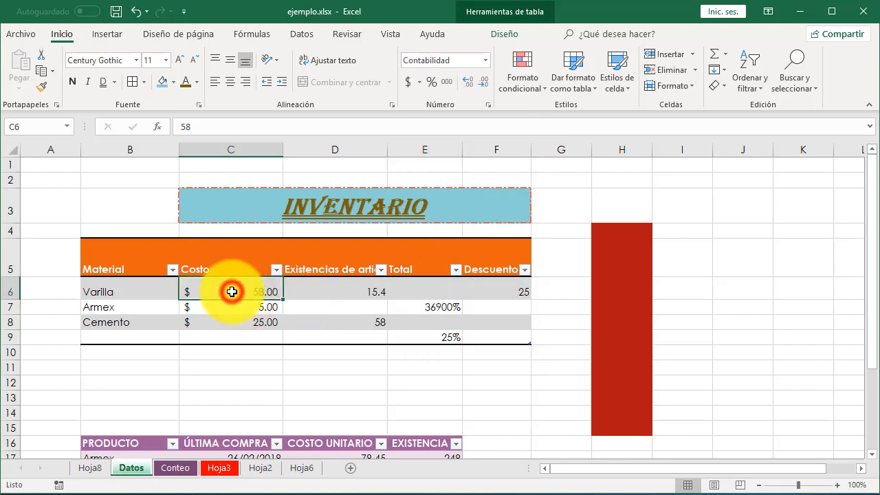
{"action": "left_click", "coordinate": [420, 82]}
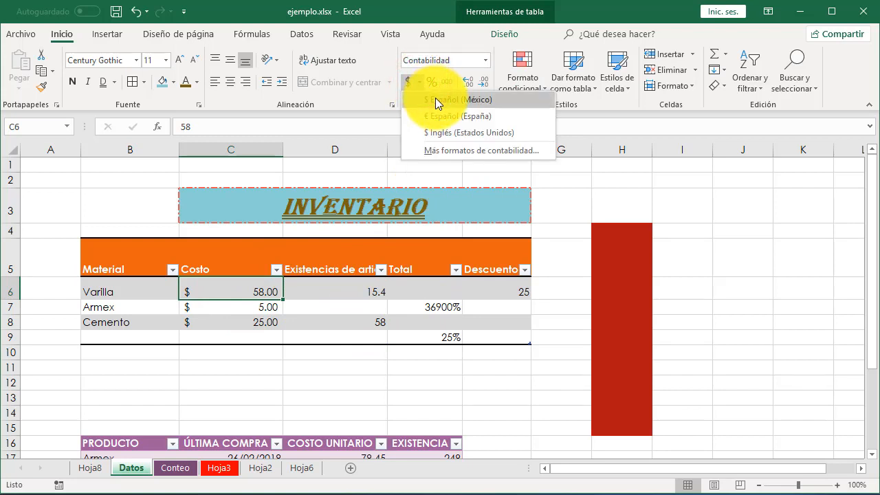
{"action": "left_click", "coordinate": [440, 103]}
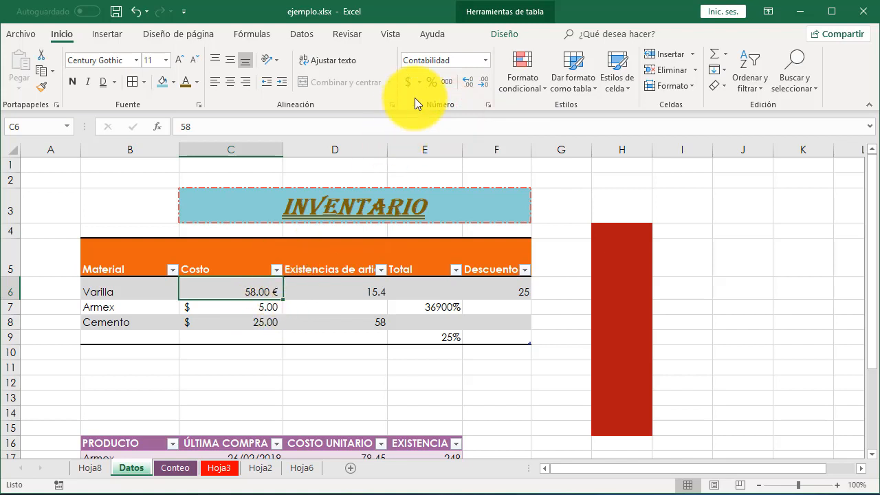
{"action": "left_click", "coordinate": [417, 83]}
{"action": "left_click", "coordinate": [440, 134]}
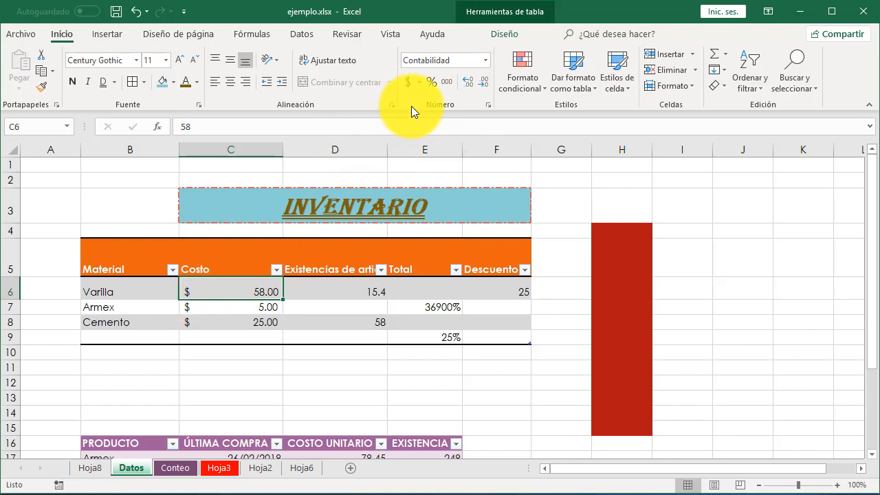
{"action": "left_click", "coordinate": [417, 83]}
{"action": "left_click", "coordinate": [437, 99]}
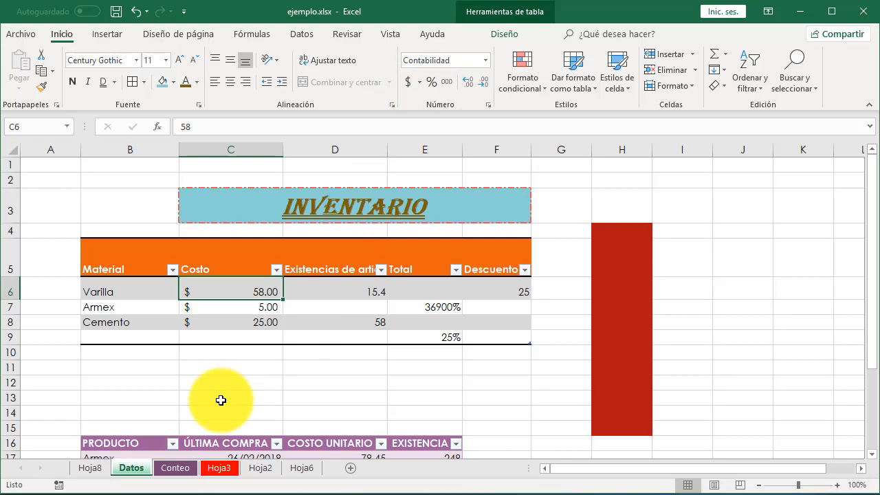
Enter the heading DATOS OBTENIDOS in cell C13, above the PRODUCTO table.
{"action": "scroll", "coordinate": [371, 359], "scroll_direction": "down", "scroll_amount": 3}
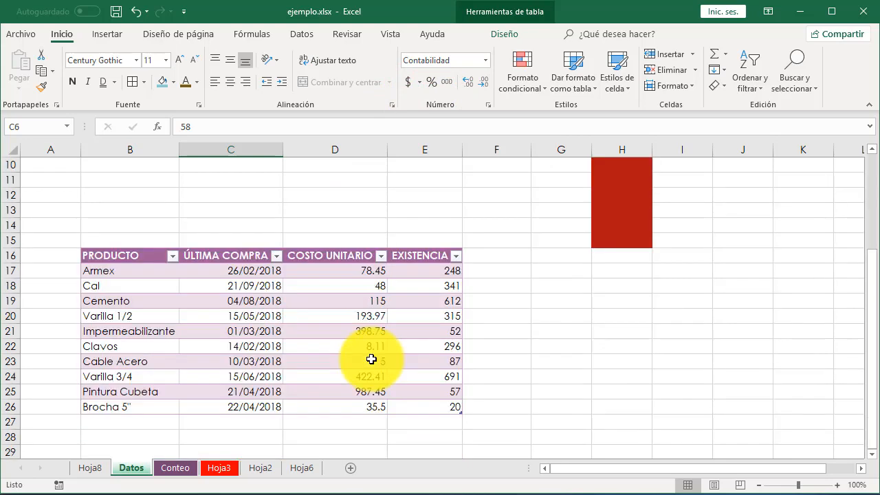
{"action": "scroll", "coordinate": [371, 359], "scroll_direction": "up", "scroll_amount": 3}
{"action": "left_click", "coordinate": [206, 399]}
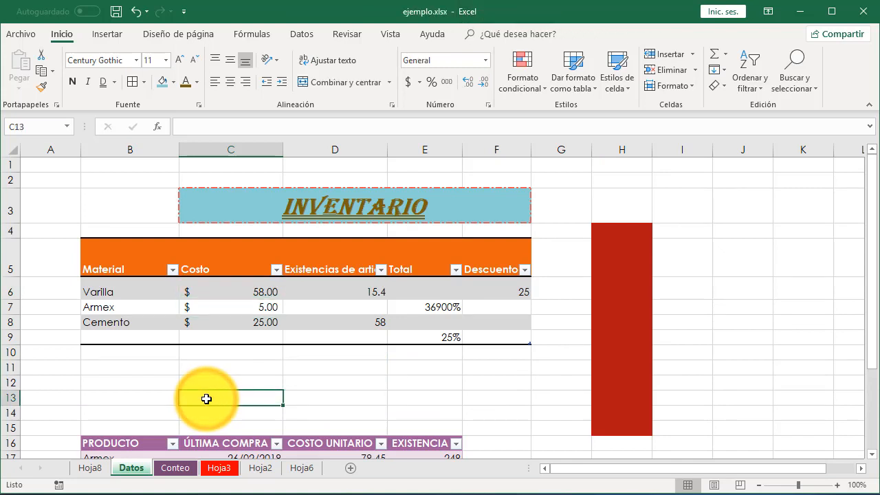
{"action": "type", "text": "DATOS"}
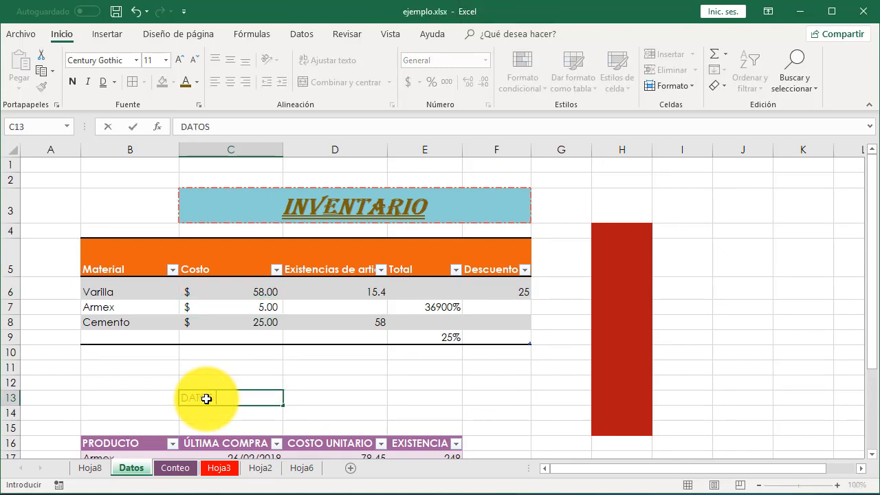
{"action": "type", "text": " OBTENIDOS"}
{"action": "key", "text": "Return"}
Preview the predefined cell styles, such as 60% - Énfasis2, on the DATOS OBTENIDOS cell without applying one.
{"action": "left_click", "coordinate": [206, 398]}
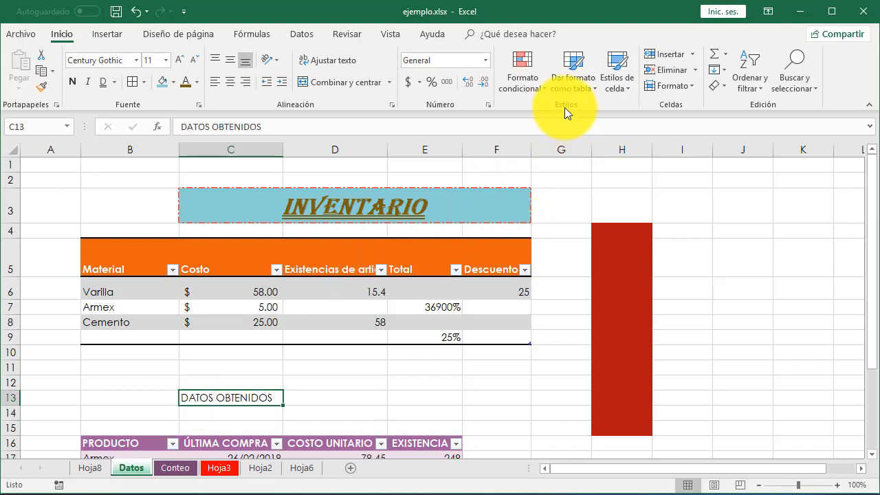
{"action": "left_click", "coordinate": [631, 93]}
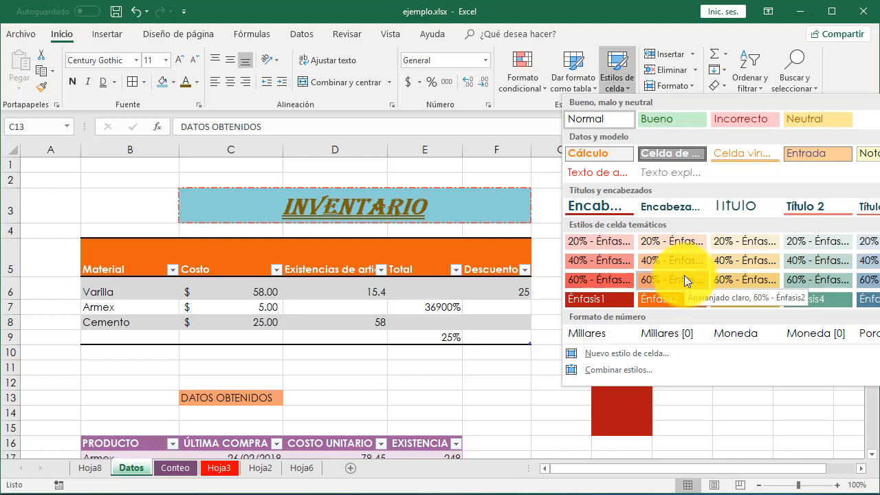
{"action": "left_click", "coordinate": [544, 15]}
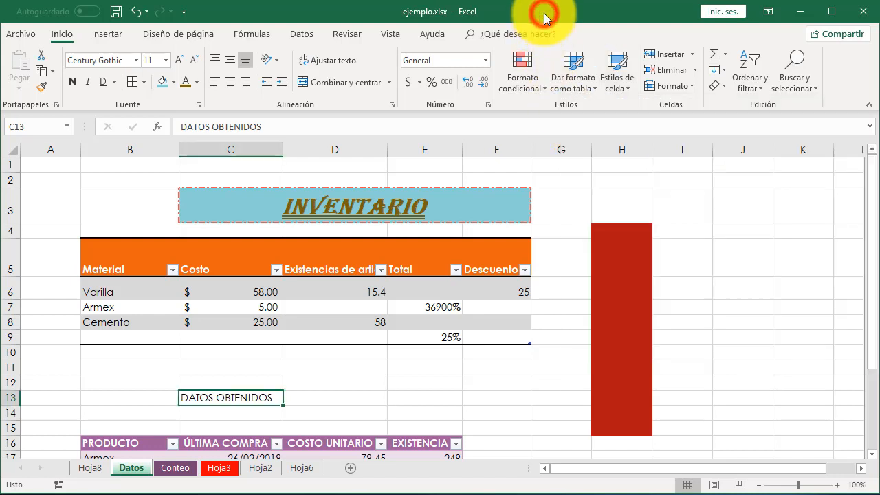